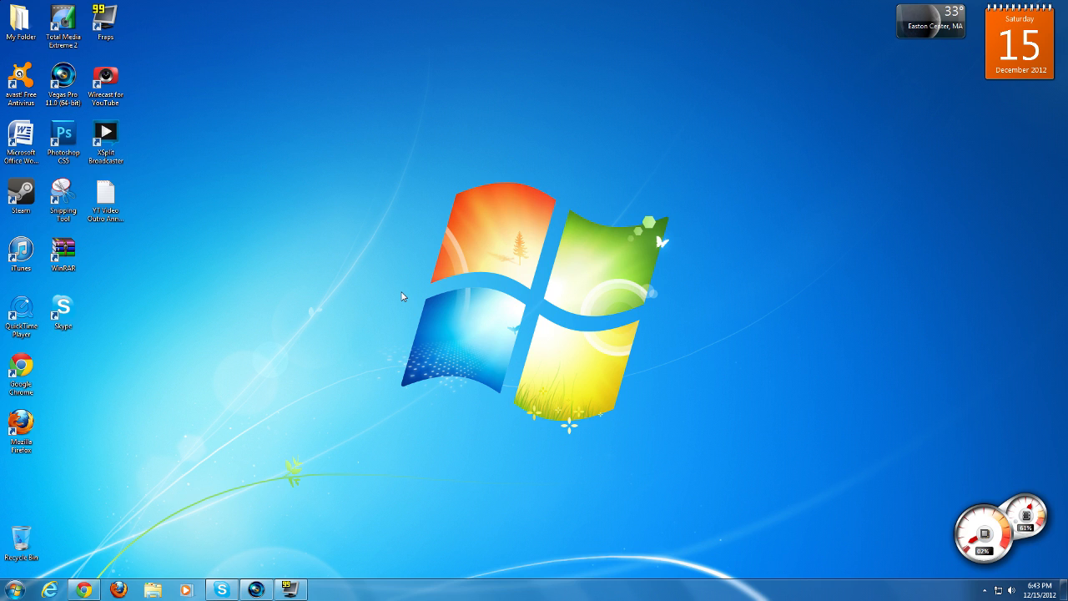
Switch to Vegas Pro and open the media import dialog at the Libraries location
{"action": "left_click", "coordinate": [256, 590]}
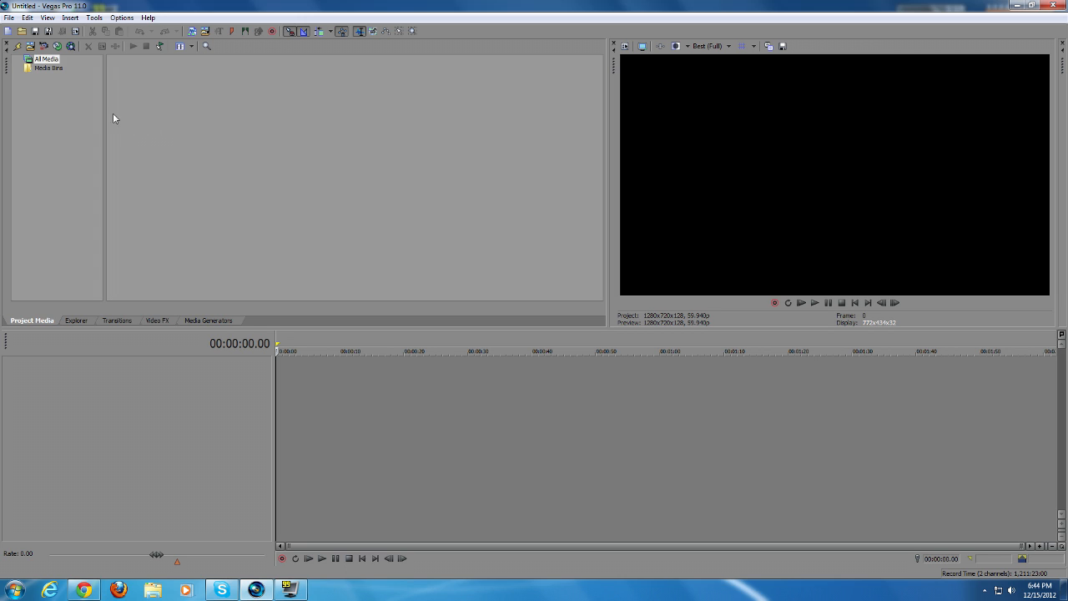
{"action": "left_click", "coordinate": [205, 31]}
{"action": "left_click", "coordinate": [390, 210]}
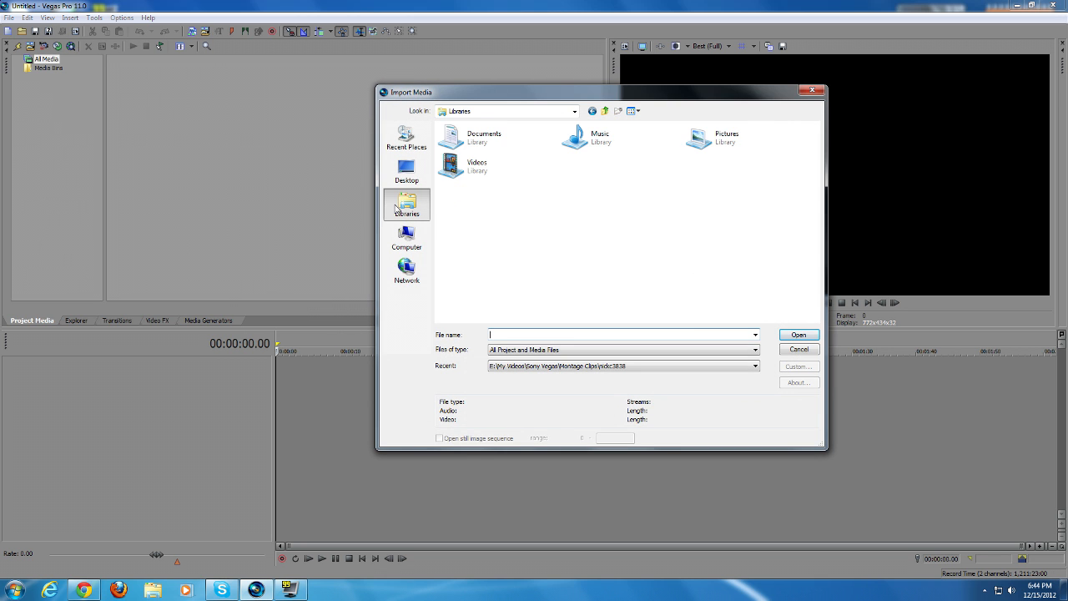
{"action": "double_click", "coordinate": [492, 179]}
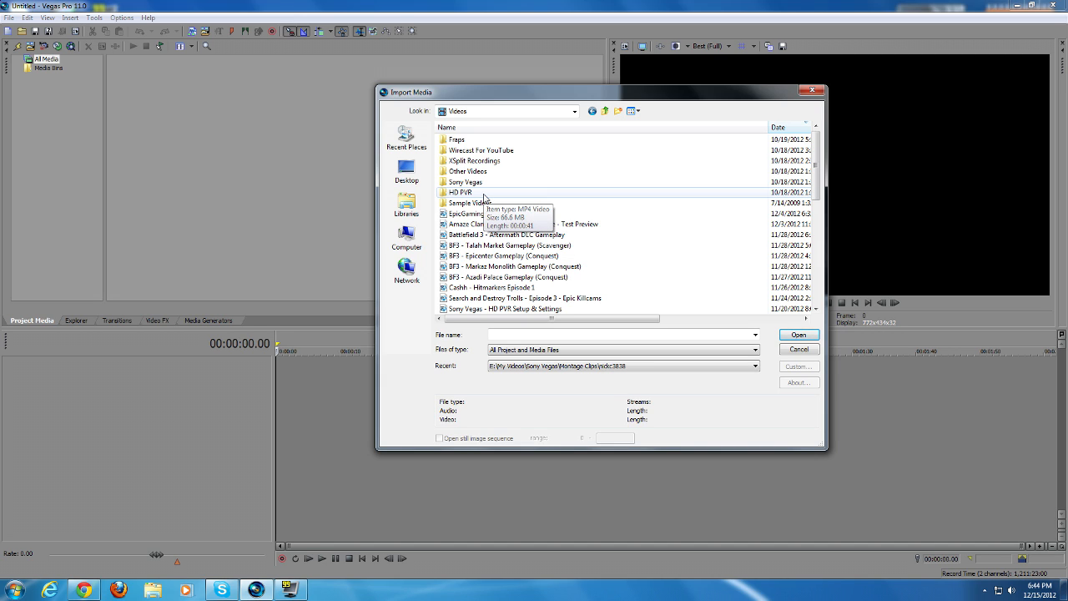
{"action": "double_click", "coordinate": [484, 194]}
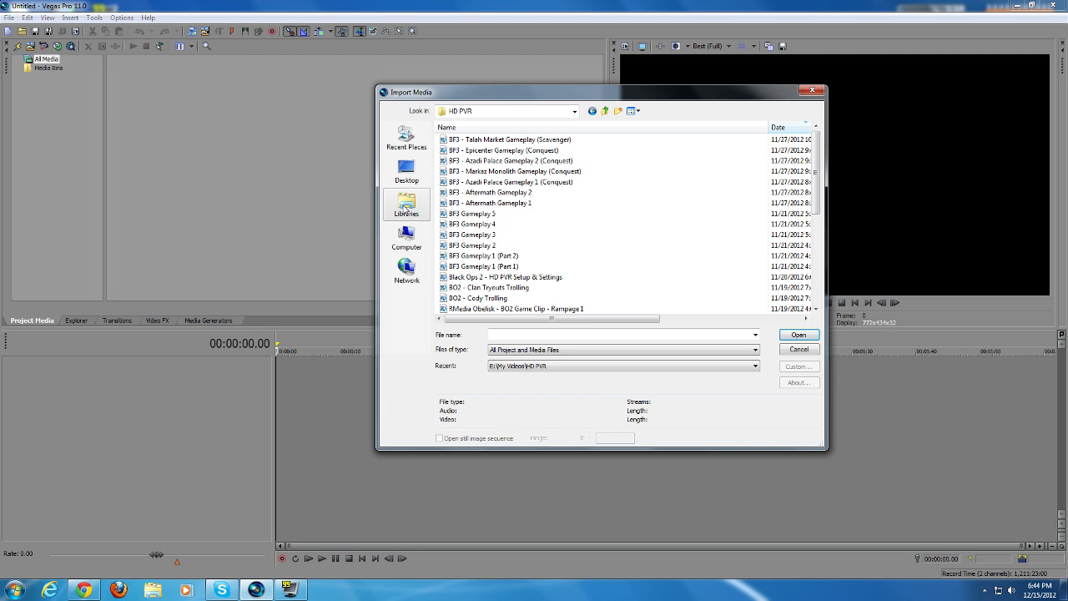
{"action": "left_click", "coordinate": [405, 209]}
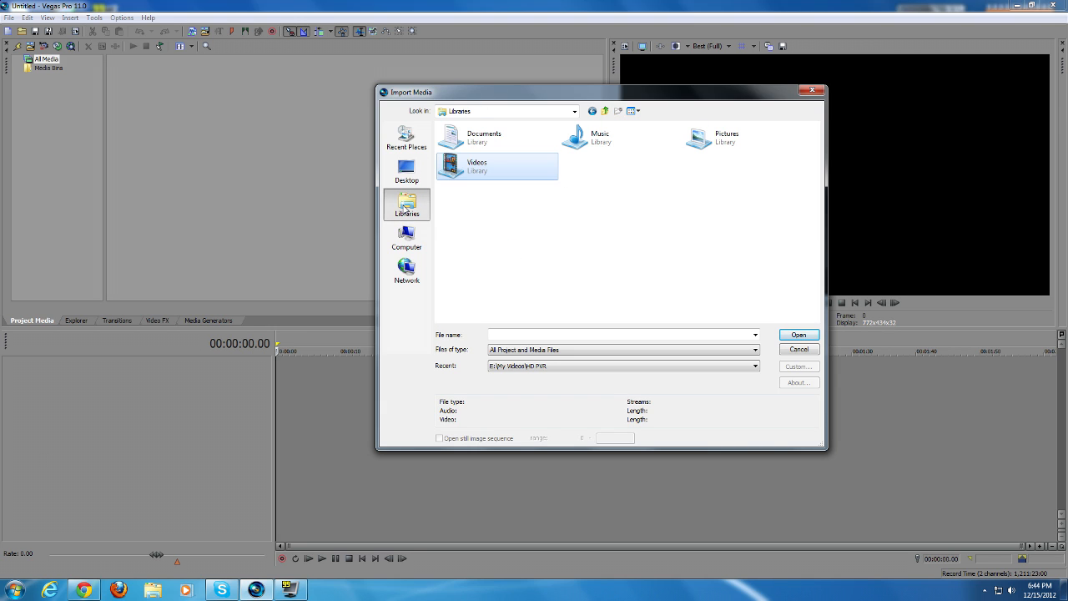
Import the Nuketown 2025 "1 + Quad Feed with Shotgun" clip from the personal subfolder of Videos > Sony Vegas > Montage Clips
{"action": "left_click", "coordinate": [494, 171]}
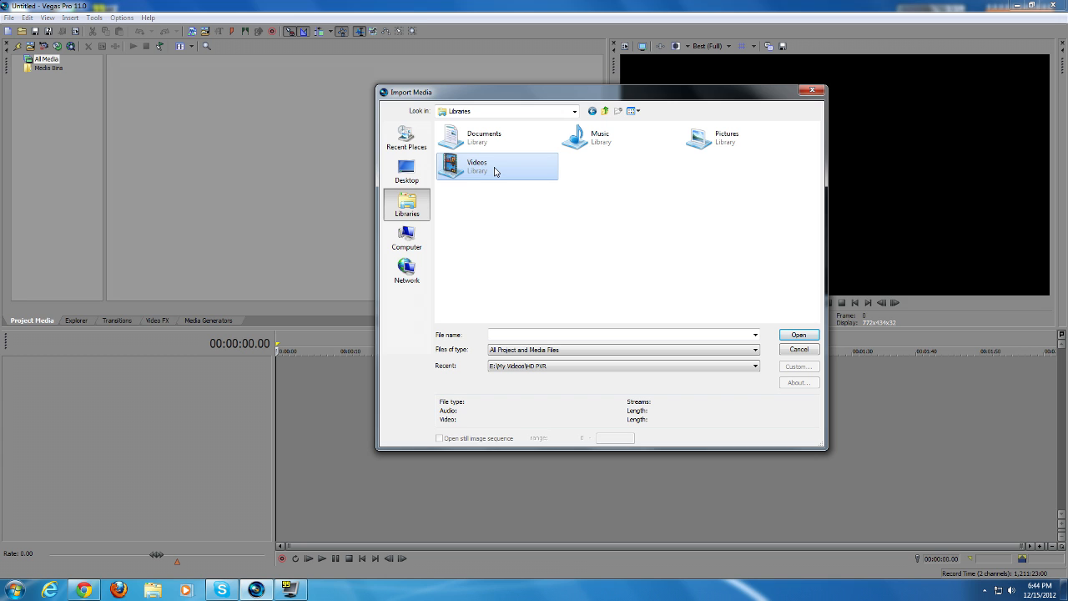
{"action": "double_click", "coordinate": [494, 171]}
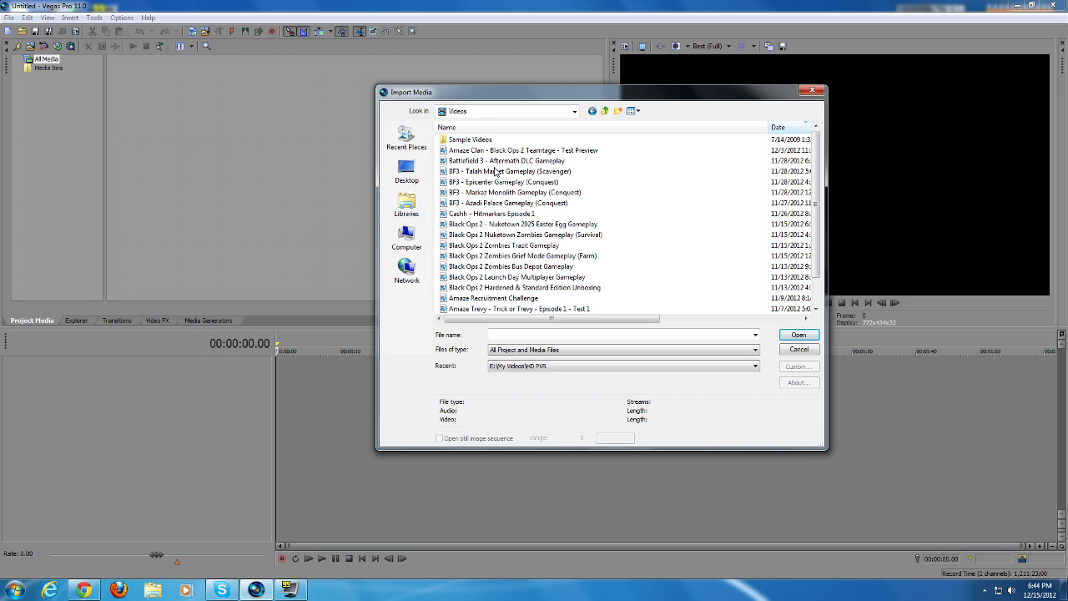
{"action": "double_click", "coordinate": [482, 181]}
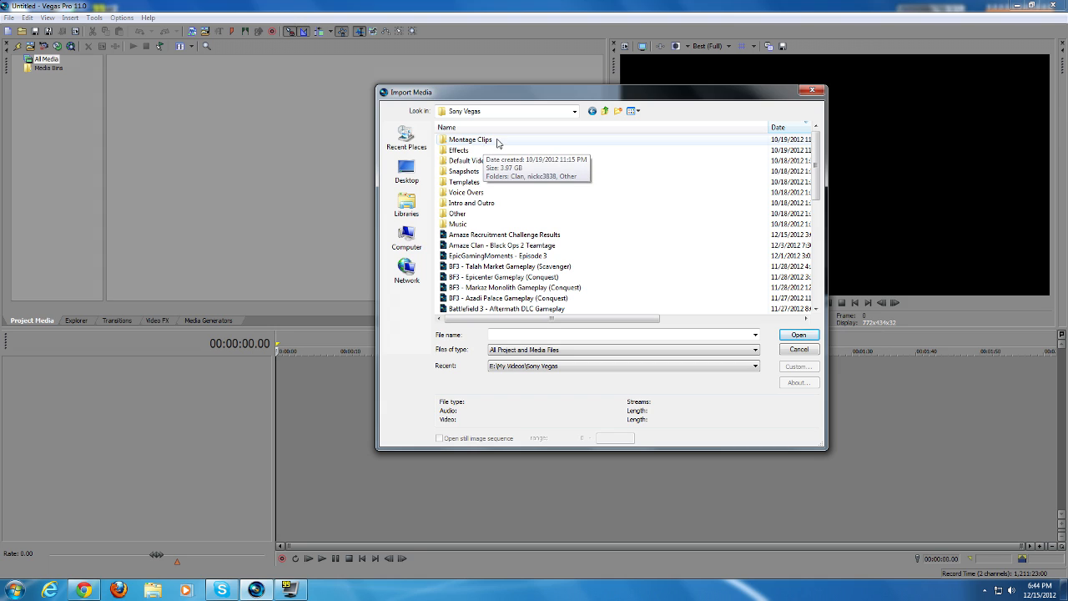
{"action": "double_click", "coordinate": [497, 141]}
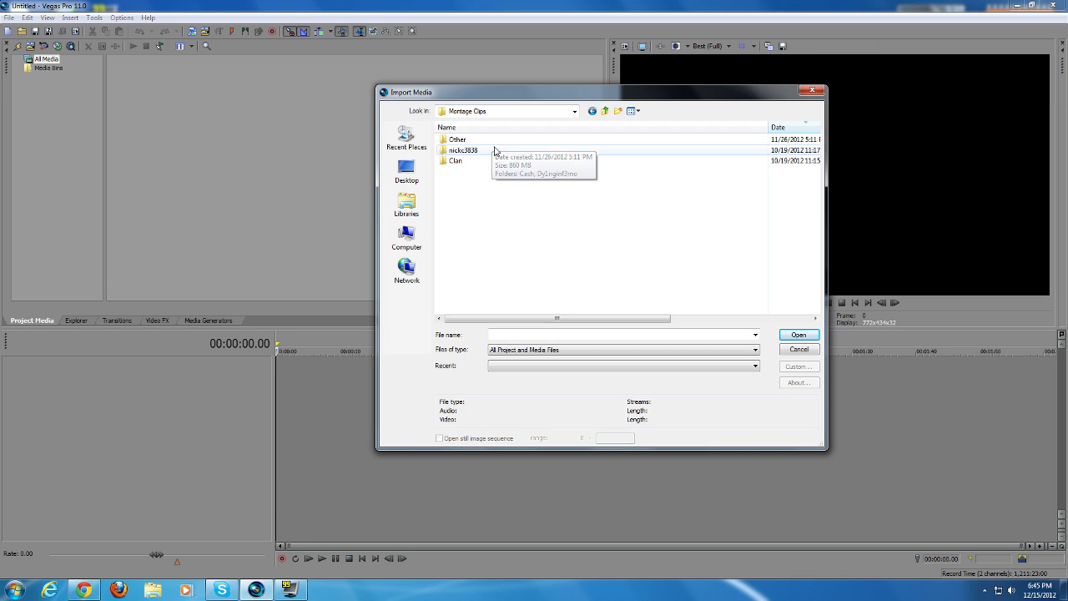
{"action": "double_click", "coordinate": [494, 150]}
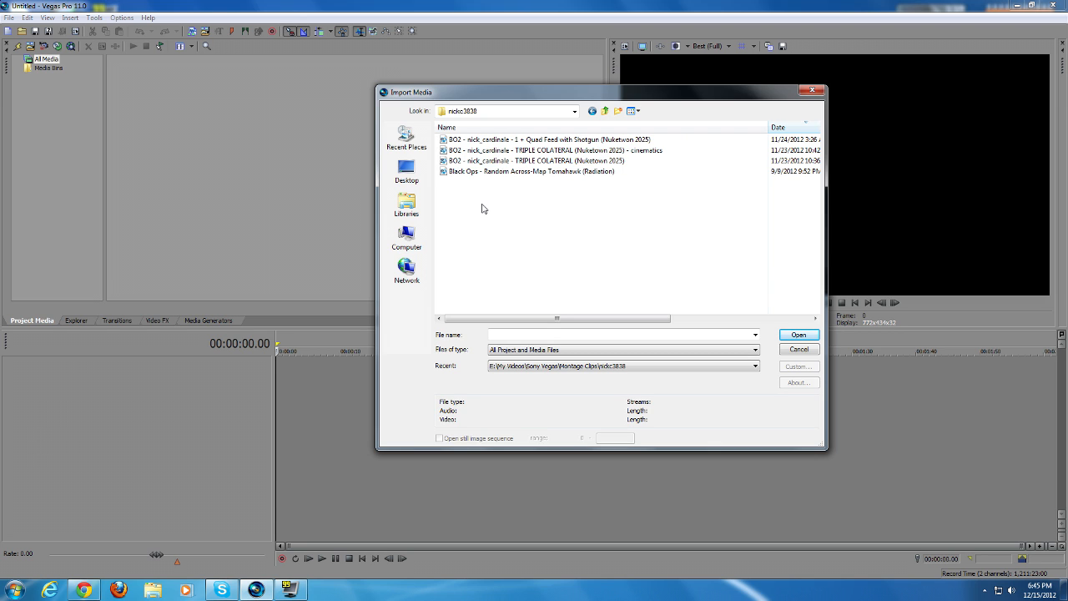
{"action": "double_click", "coordinate": [500, 141]}
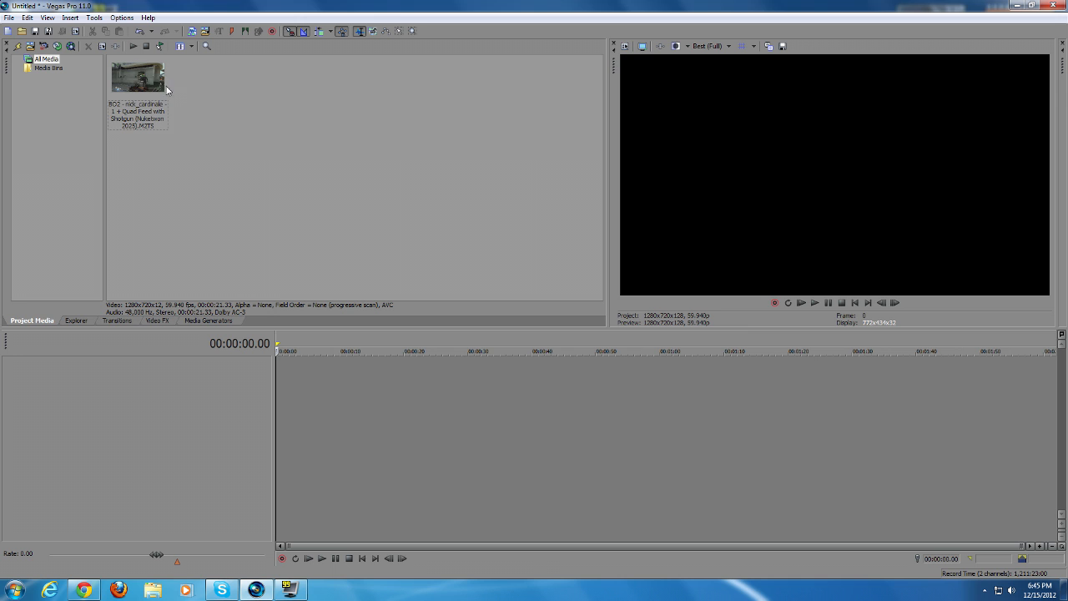
Place the imported gameplay clip at the start of the timeline and preview its playback
{"action": "left_click_drag", "start_coordinate": [146, 79], "coordinate": [280, 379]}
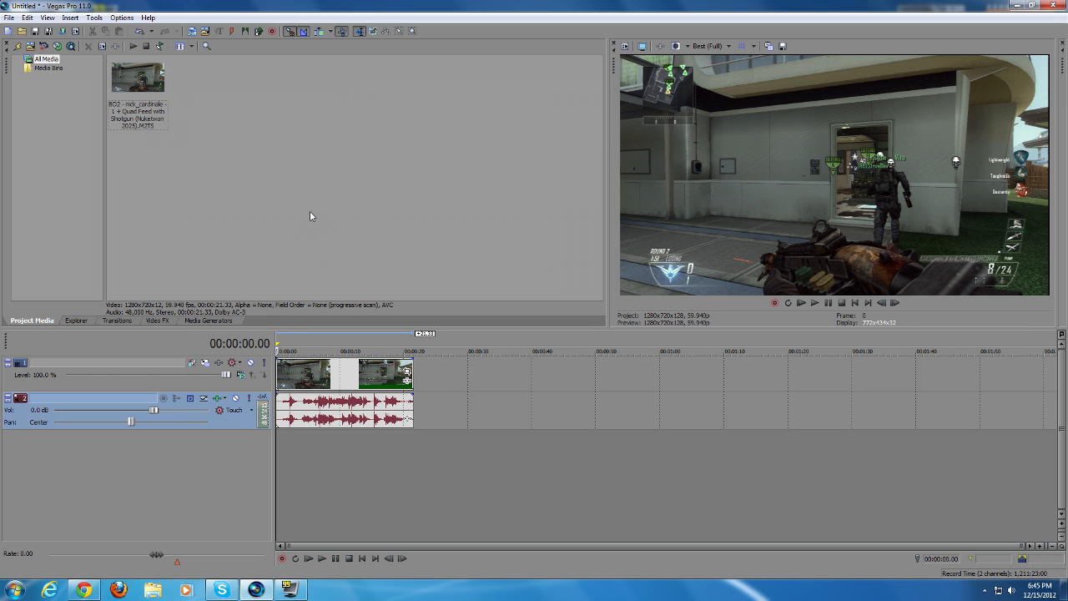
{"action": "left_click", "coordinate": [260, 385]}
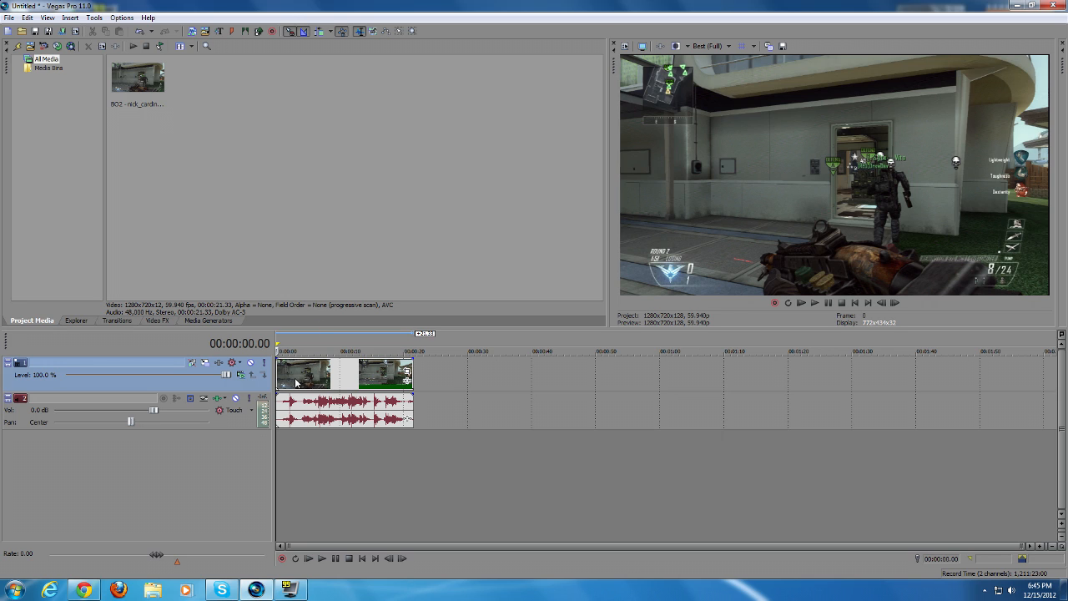
{"action": "left_click", "coordinate": [307, 239]}
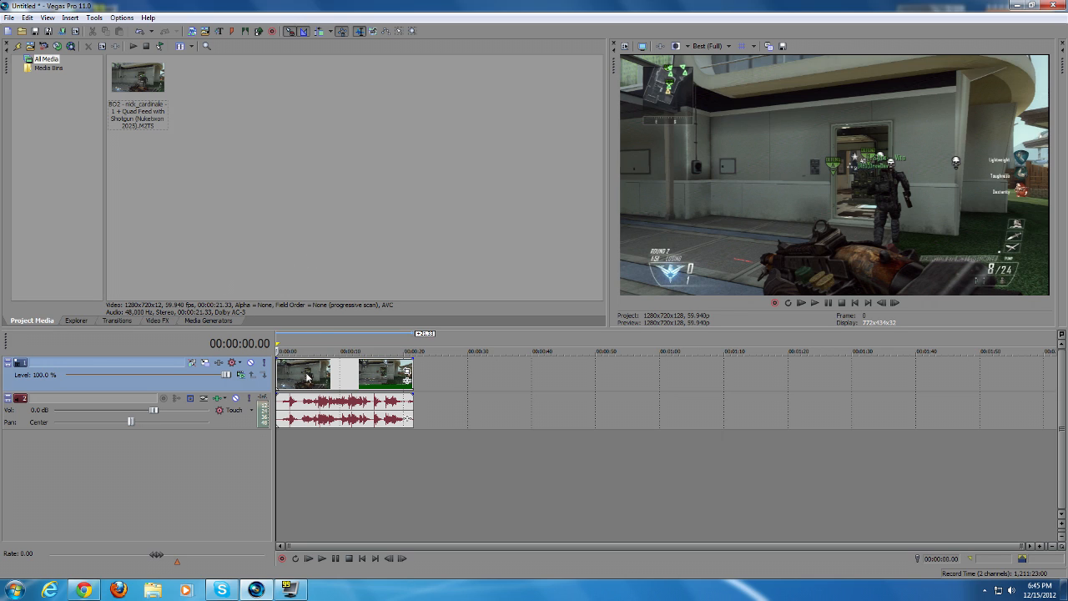
{"action": "key", "text": "space"}
{"action": "key", "text": "space"}
Open the pan/crop settings of the gameplay clip and apply the HD PVR preset
{"action": "left_click", "coordinate": [408, 376]}
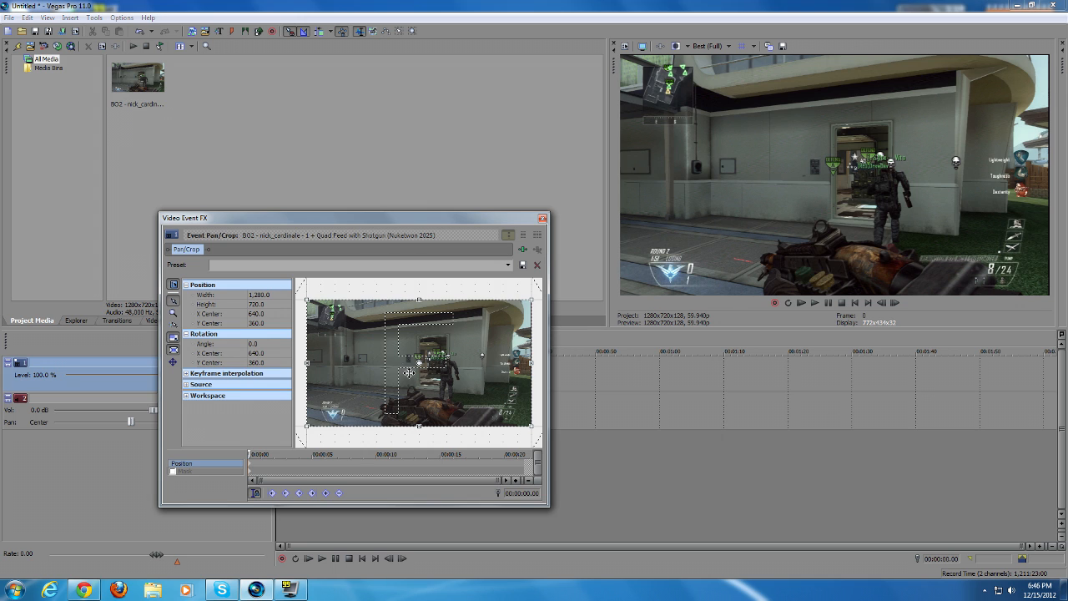
{"action": "left_click", "coordinate": [507, 266]}
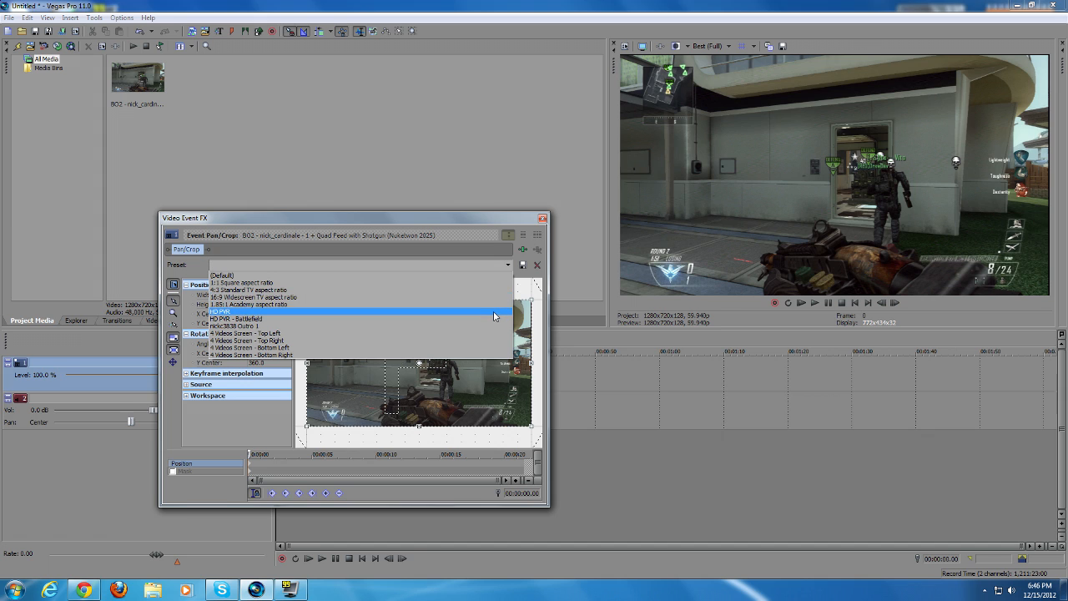
{"action": "left_click", "coordinate": [494, 312]}
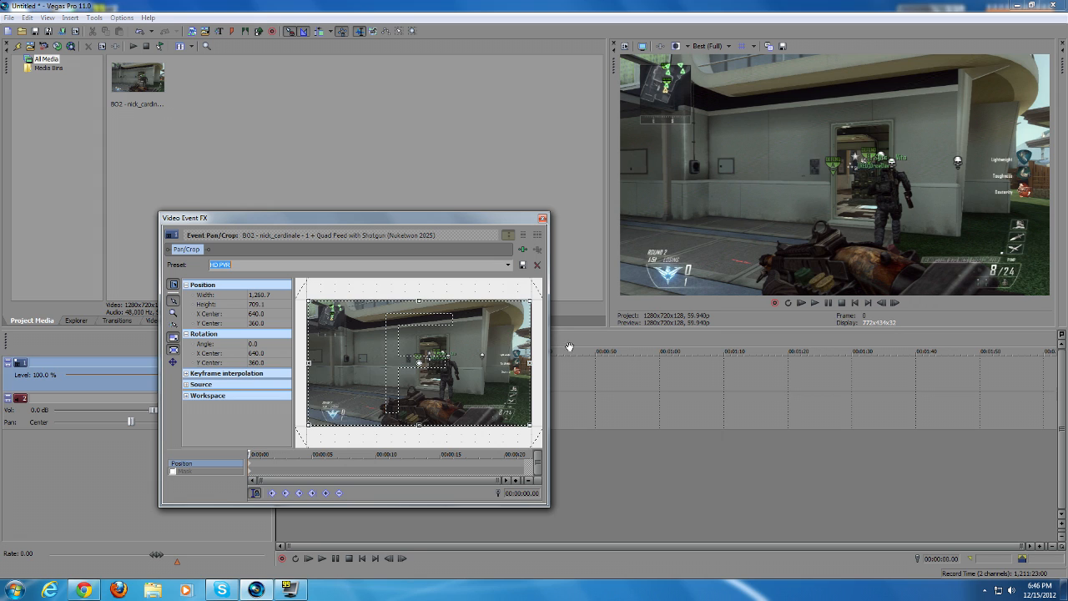
Reset the crop to the Default preset and shrink the crop frame by its corner to about 1,267 by 713
{"action": "left_click", "coordinate": [508, 266]}
{"action": "left_click", "coordinate": [500, 268]}
{"action": "left_click", "coordinate": [509, 267]}
{"action": "left_click", "coordinate": [484, 275]}
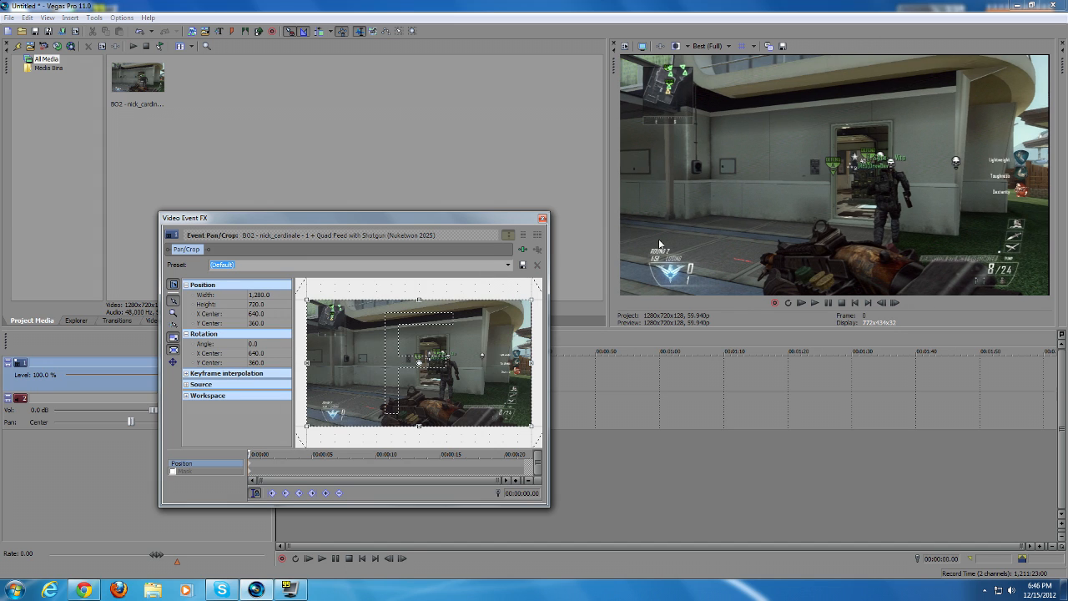
{"action": "left_click_drag", "start_coordinate": [531, 299], "coordinate": [532, 302]}
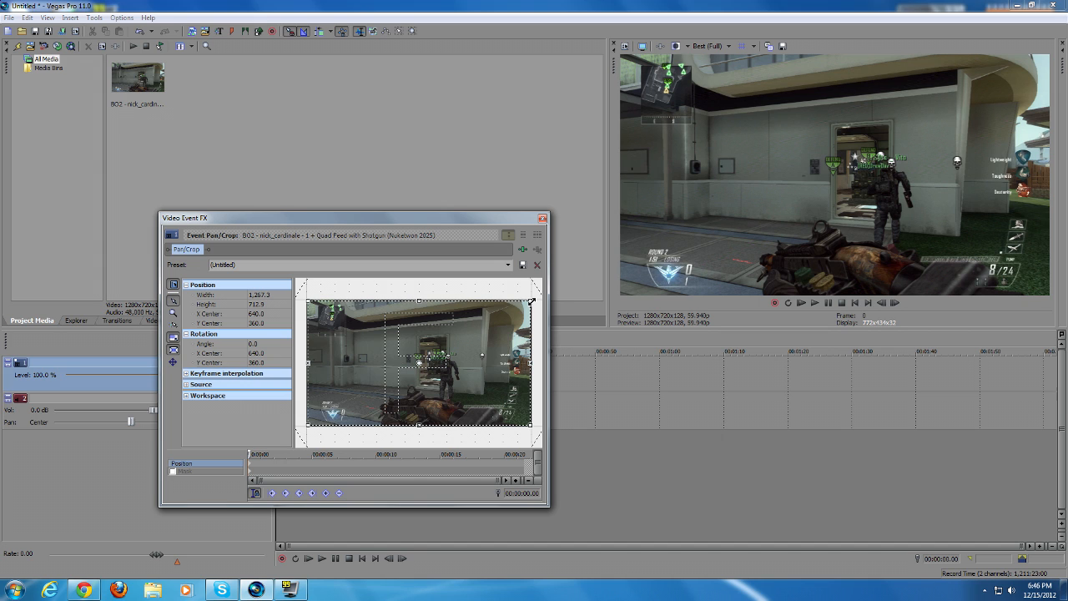
Set the clip's crop to the HD PVR preset and close the Video Event FX window
{"action": "left_click", "coordinate": [507, 267]}
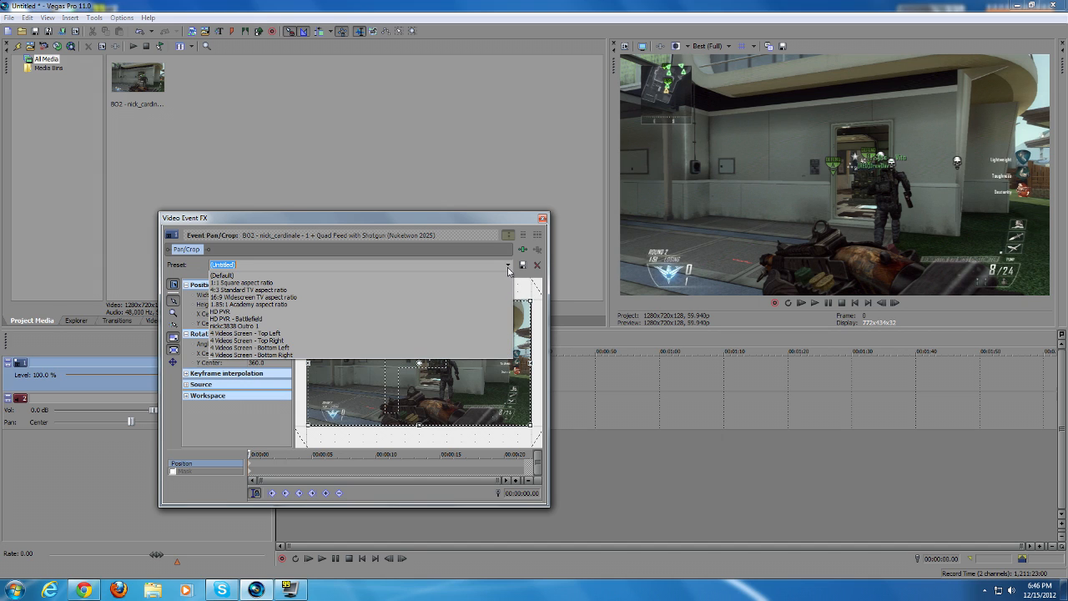
{"action": "left_click", "coordinate": [494, 314]}
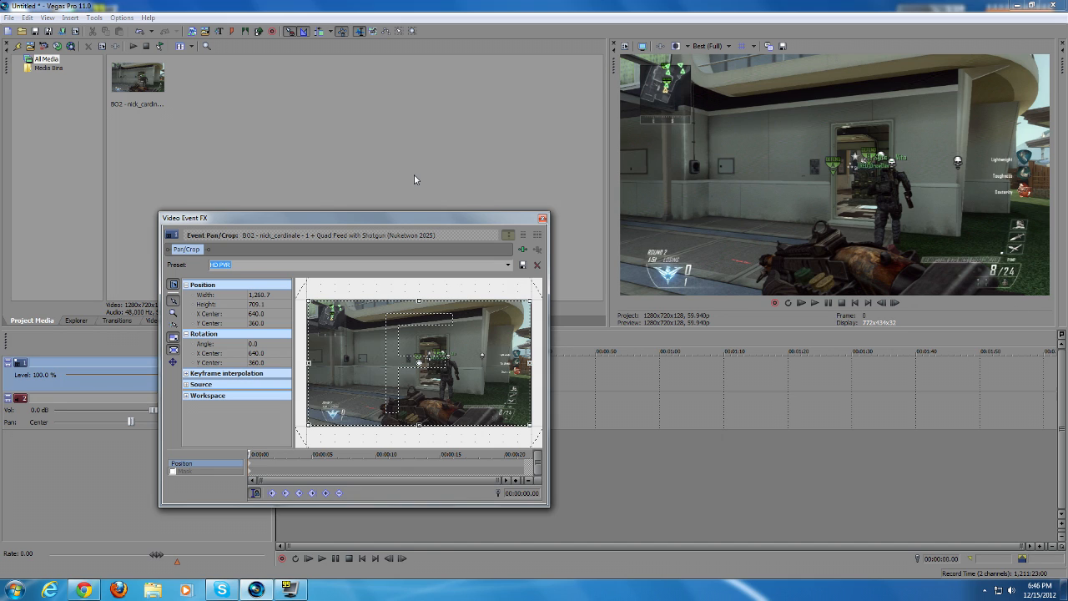
{"action": "left_click", "coordinate": [541, 218]}
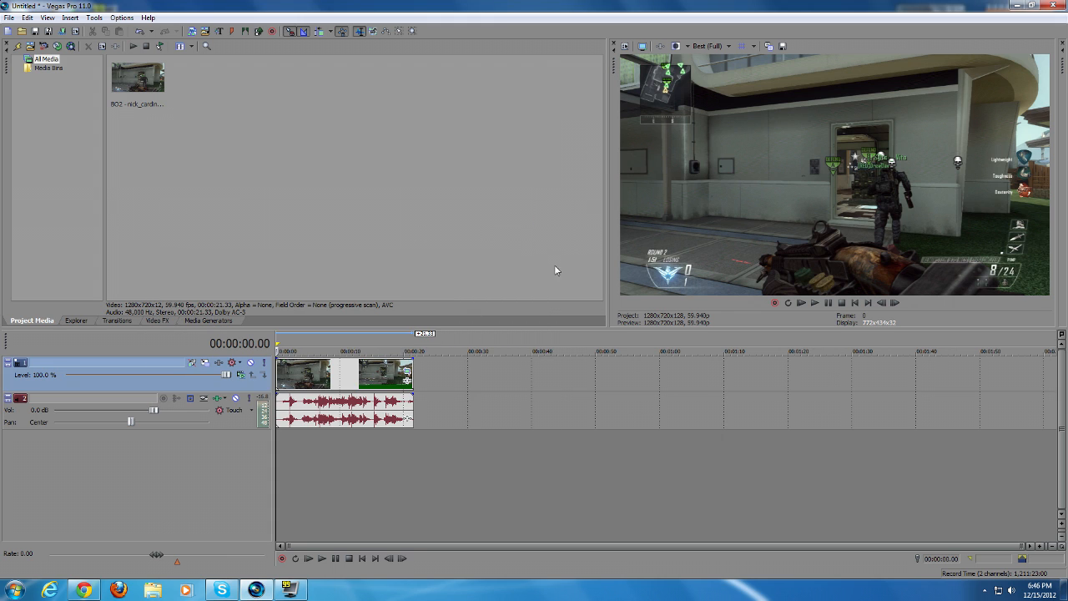
Turn on the Reduce Interlace Flicker and Disable Resample switches for the gameplay video clip
{"action": "right_click", "coordinate": [326, 370]}
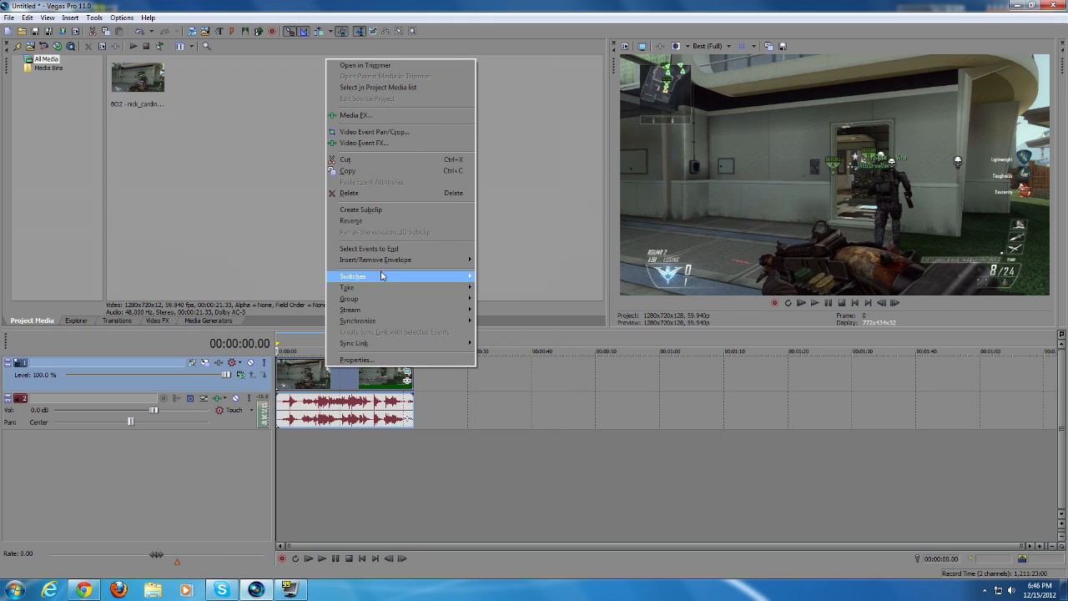
{"action": "mouse_move", "coordinate": [386, 276]}
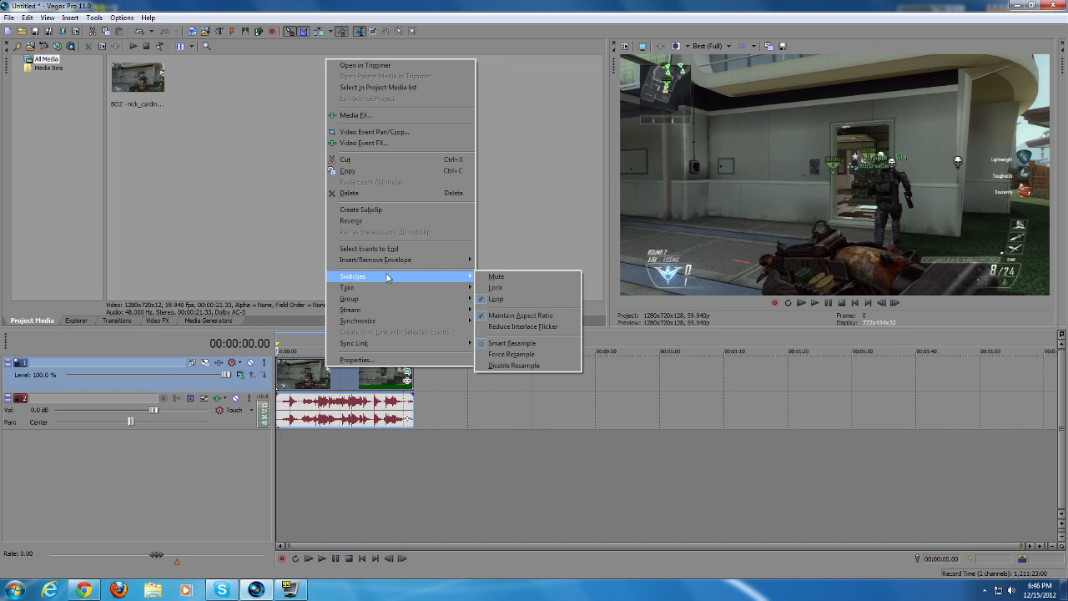
{"action": "left_click", "coordinate": [538, 326]}
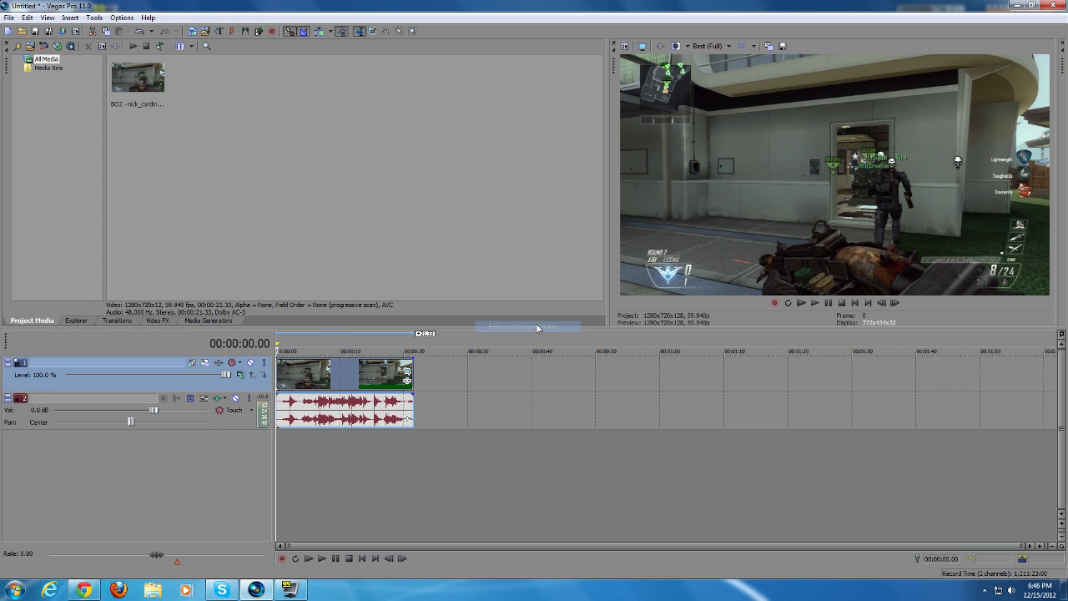
{"action": "right_click", "coordinate": [371, 365]}
{"action": "mouse_move", "coordinate": [436, 272]}
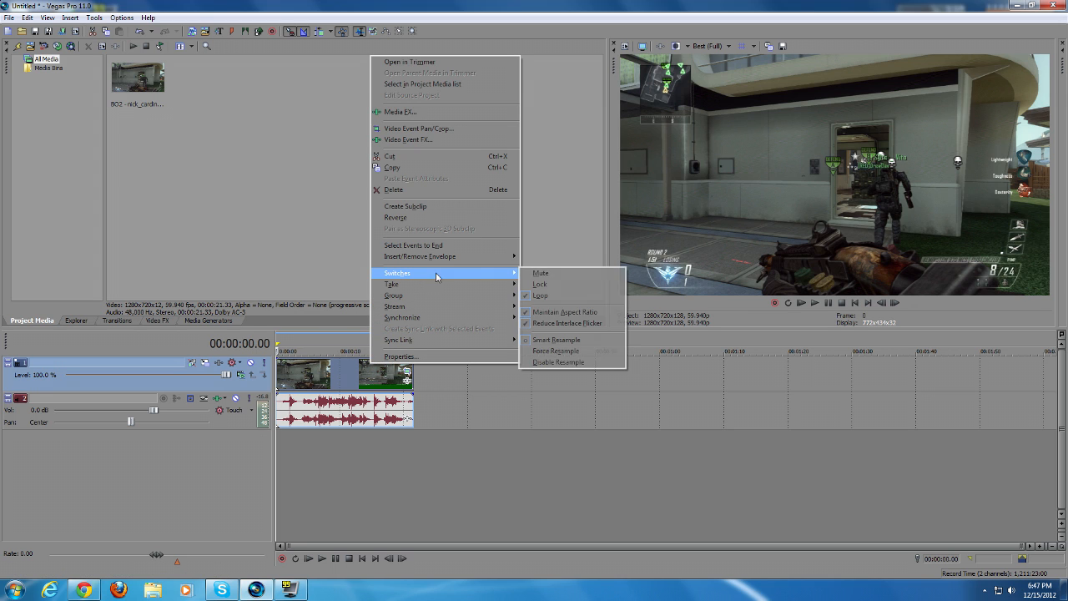
{"action": "left_click", "coordinate": [574, 360]}
Check the clip's picture at several timeline positions, including about 14 and 6 seconds, and return to the start
{"action": "left_click", "coordinate": [337, 341]}
{"action": "left_click", "coordinate": [365, 346]}
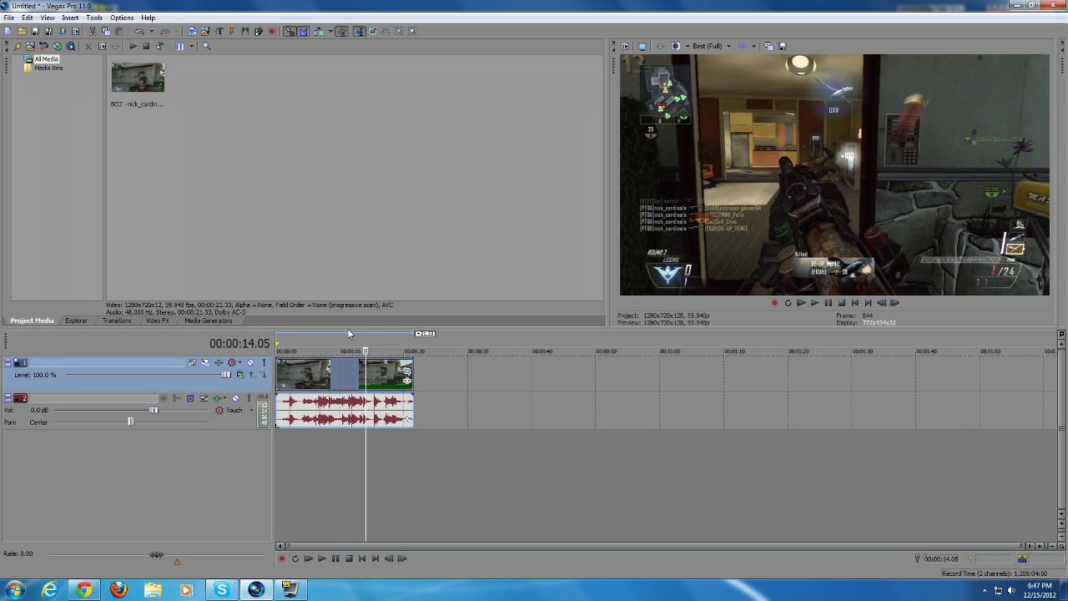
{"action": "left_click", "coordinate": [314, 345]}
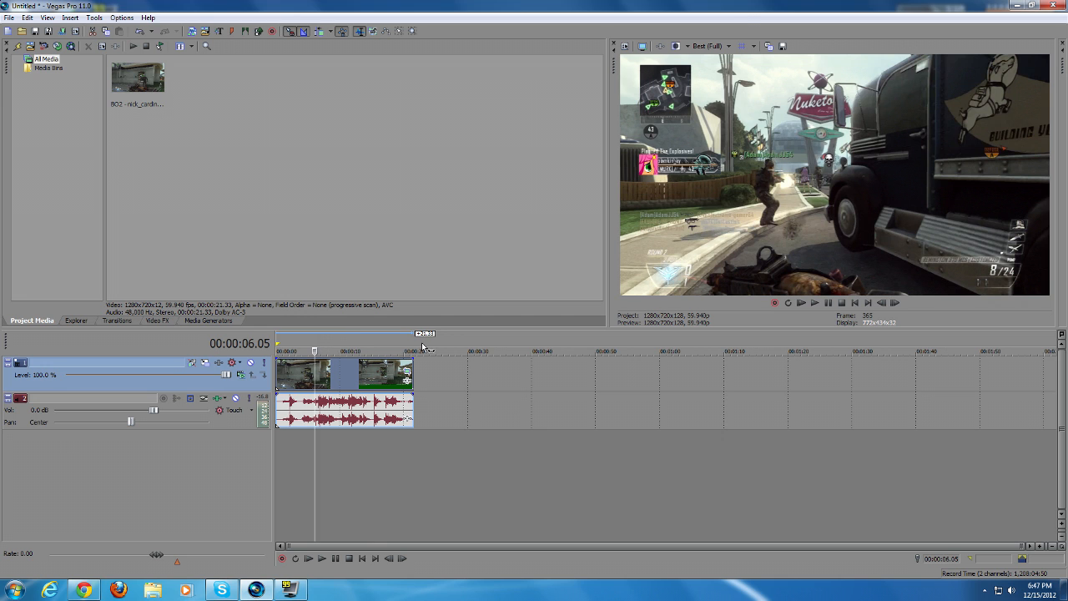
{"action": "left_click", "coordinate": [853, 304]}
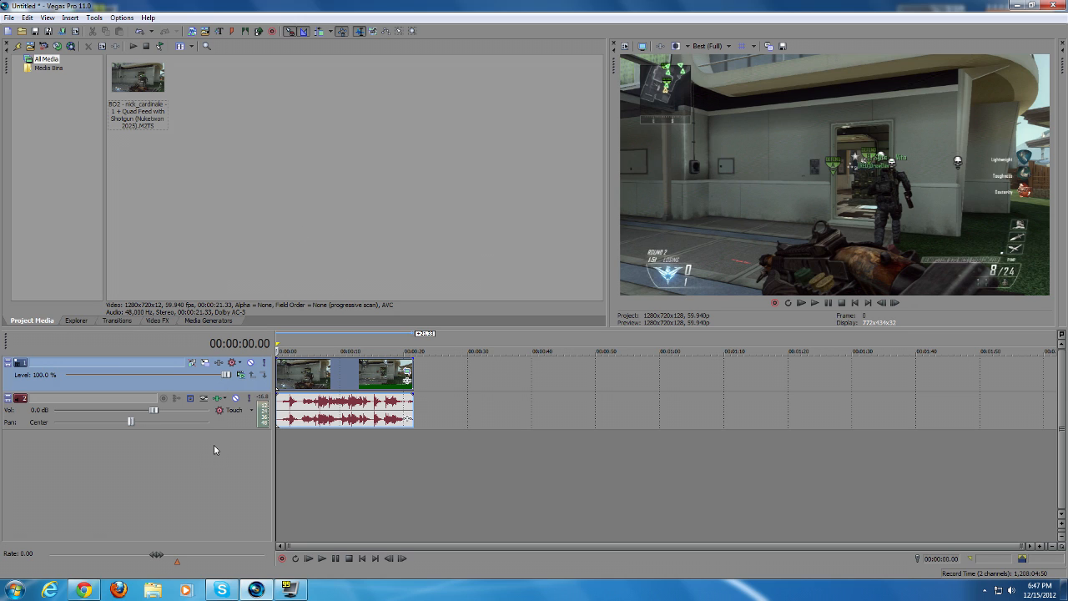
Add a black Solid Color event at the start of a new video track above the clip, and return to the project media
{"action": "right_click", "coordinate": [222, 467]}
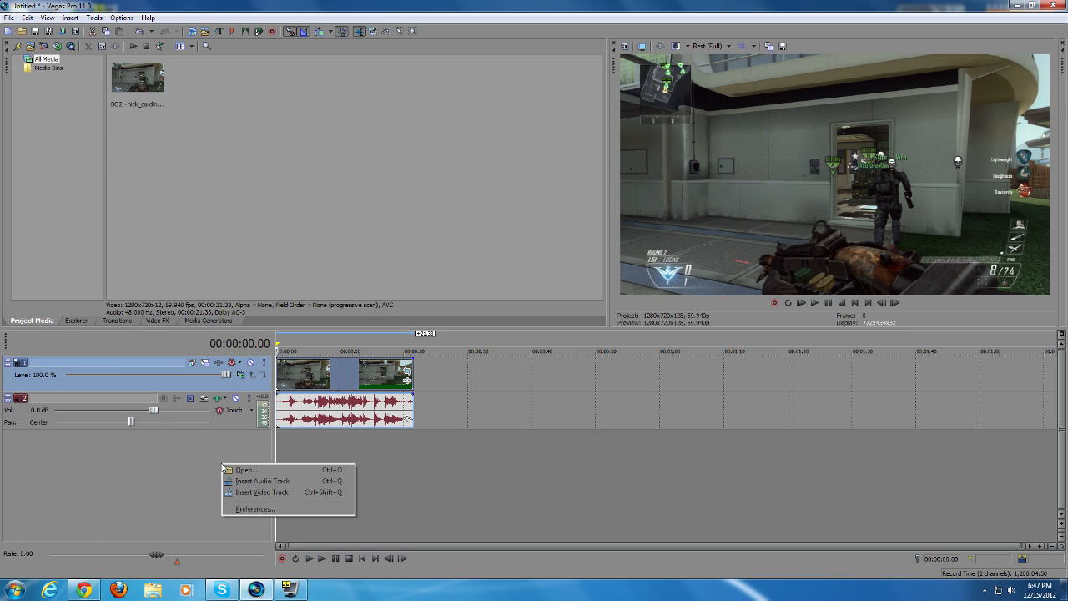
{"action": "left_click", "coordinate": [269, 492]}
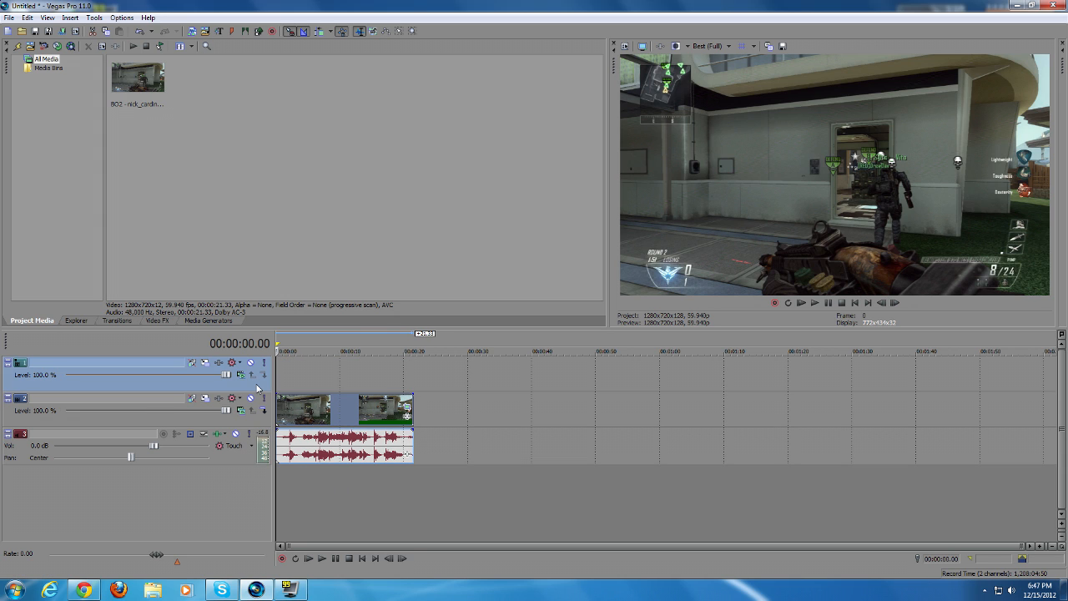
{"action": "left_click", "coordinate": [203, 321]}
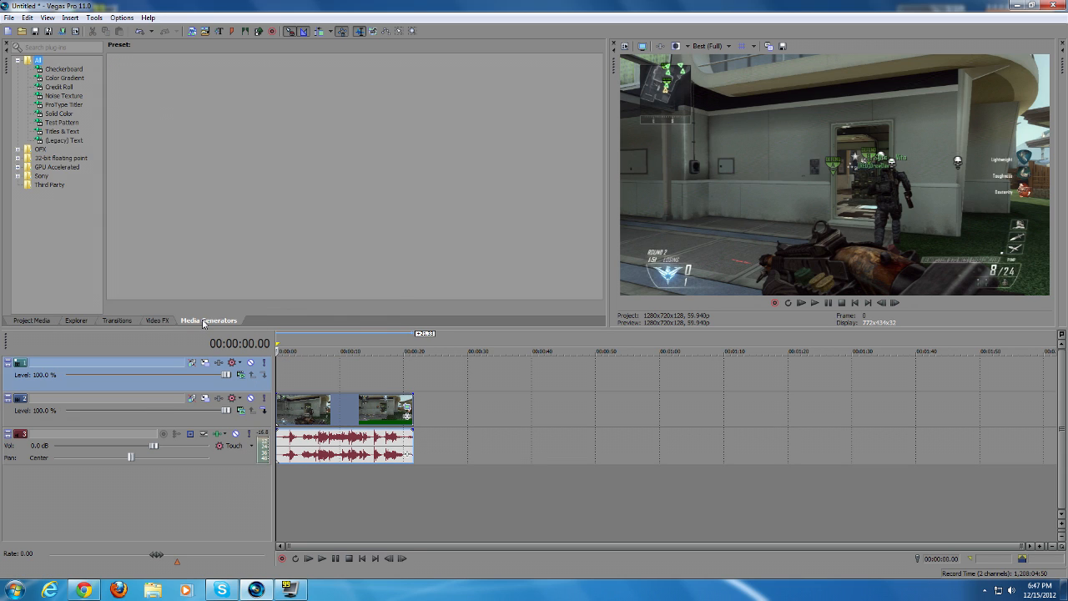
{"action": "left_click", "coordinate": [60, 114]}
{"action": "left_click_drag", "start_coordinate": [215, 84], "coordinate": [284, 372]}
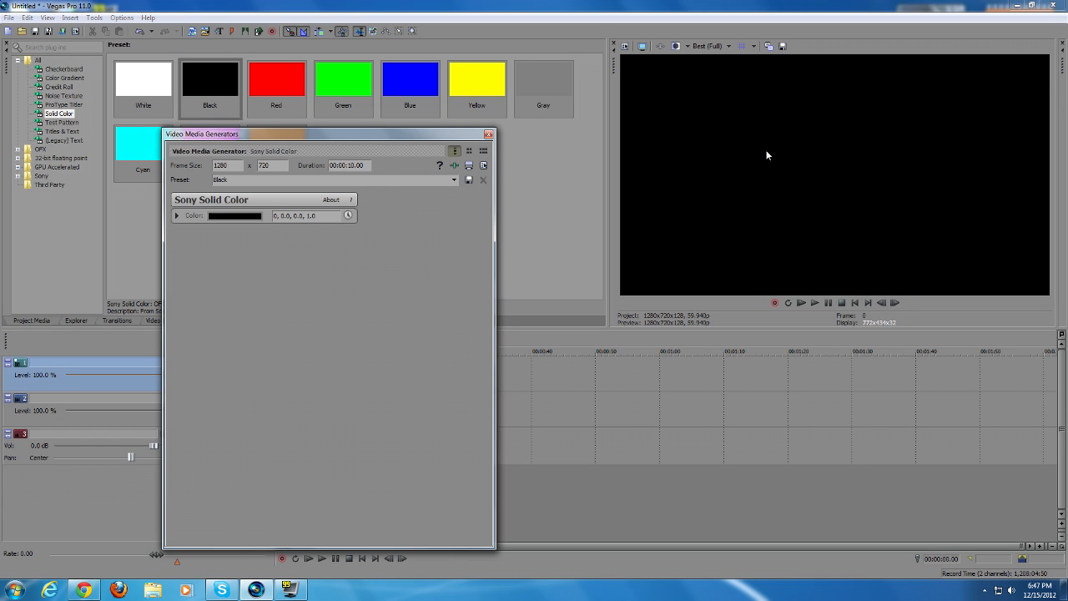
{"action": "left_click", "coordinate": [488, 134]}
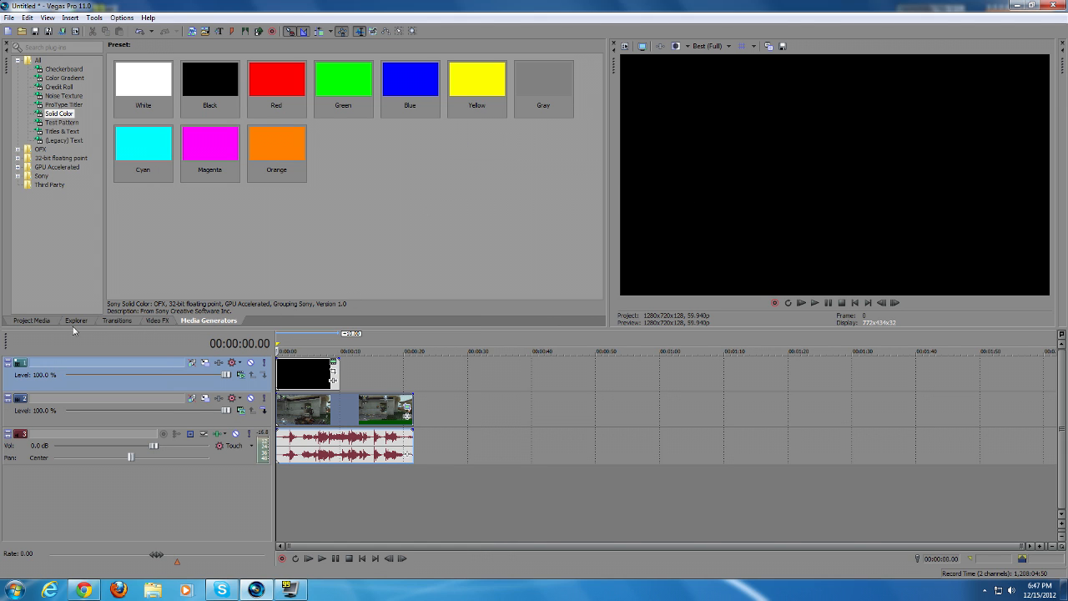
{"action": "left_click", "coordinate": [38, 320]}
{"action": "left_click", "coordinate": [249, 157]}
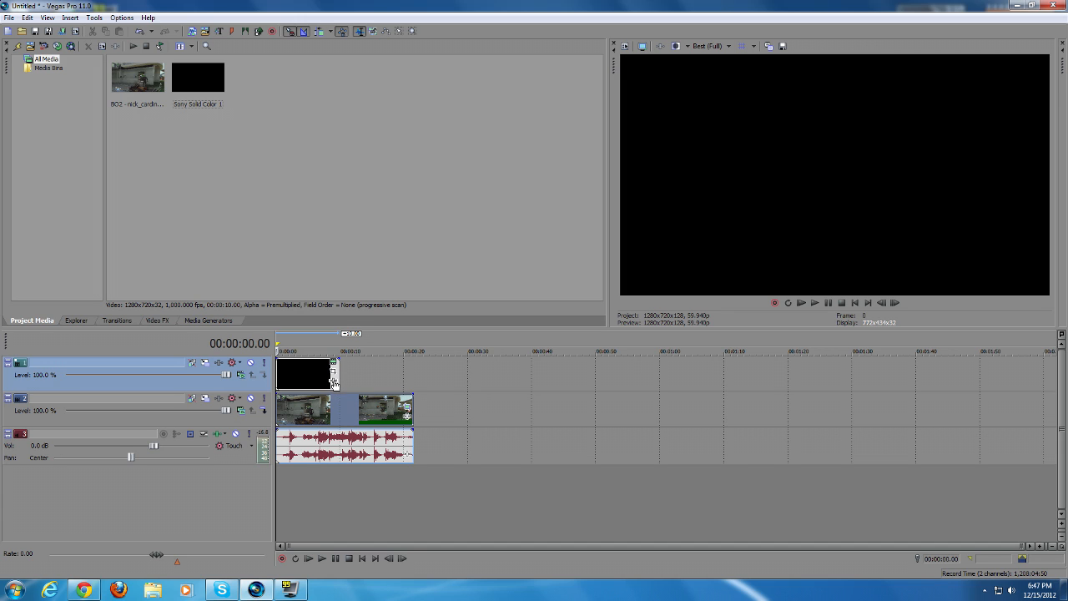
Add the Sony Cookie Cutter effect to the black solid color event
{"action": "left_click", "coordinate": [334, 383]}
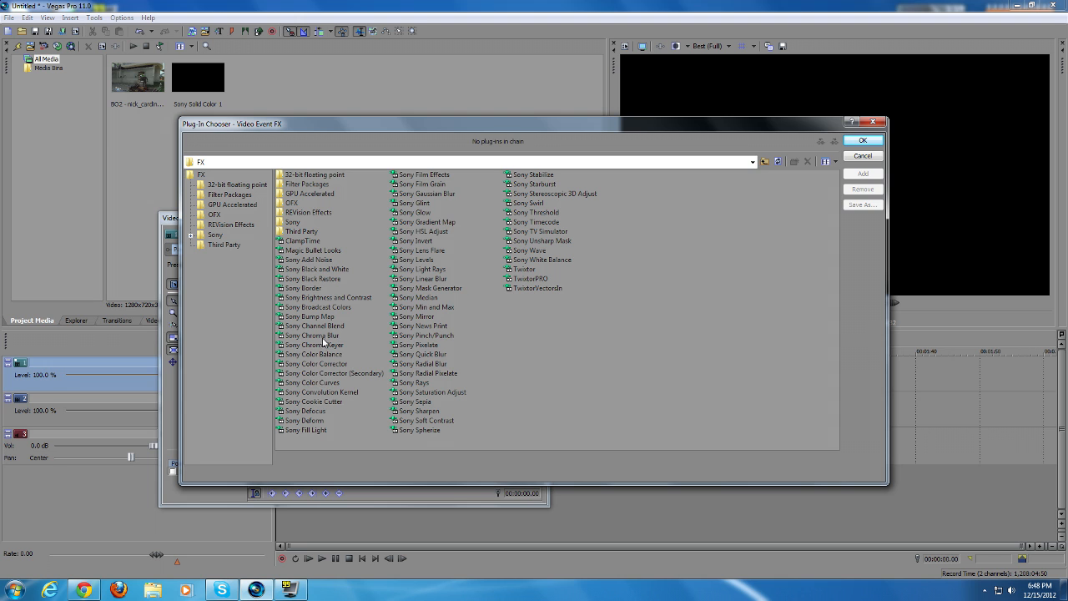
{"action": "left_click", "coordinate": [321, 403]}
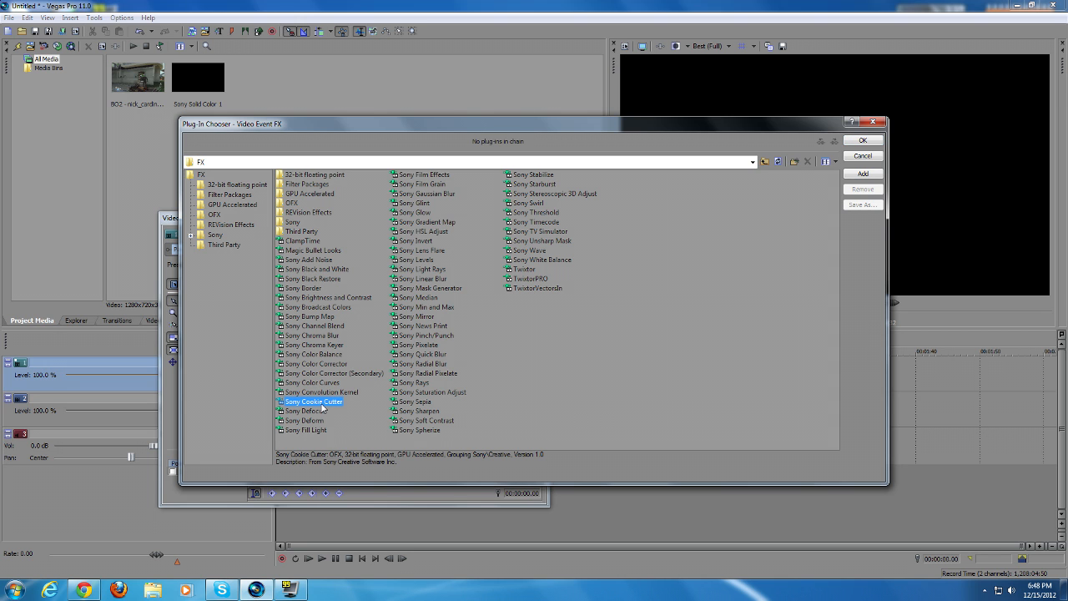
{"action": "left_click", "coordinate": [862, 174]}
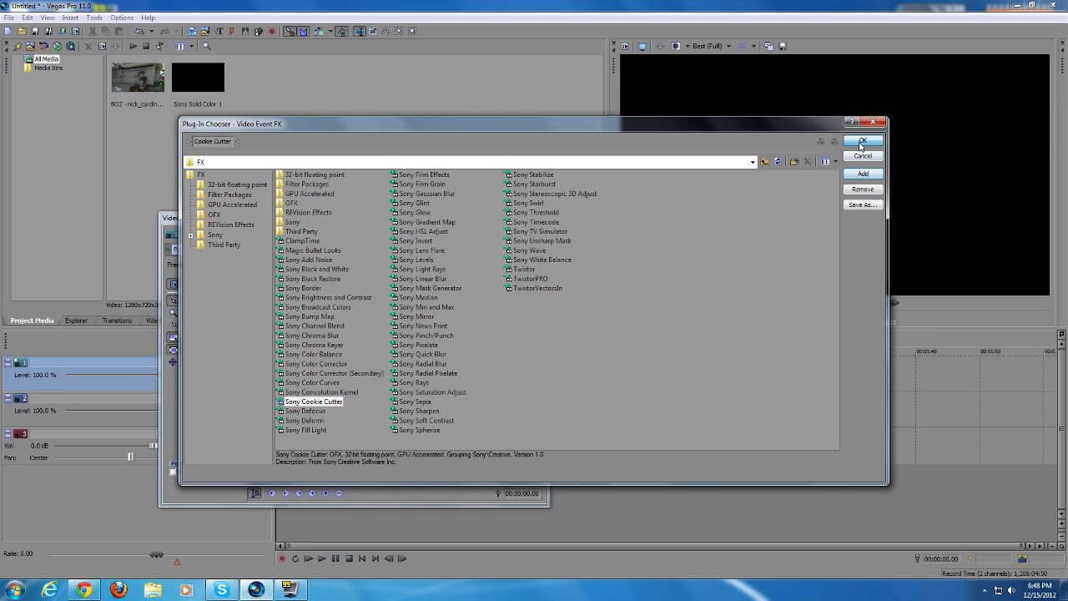
{"action": "left_click", "coordinate": [863, 140]}
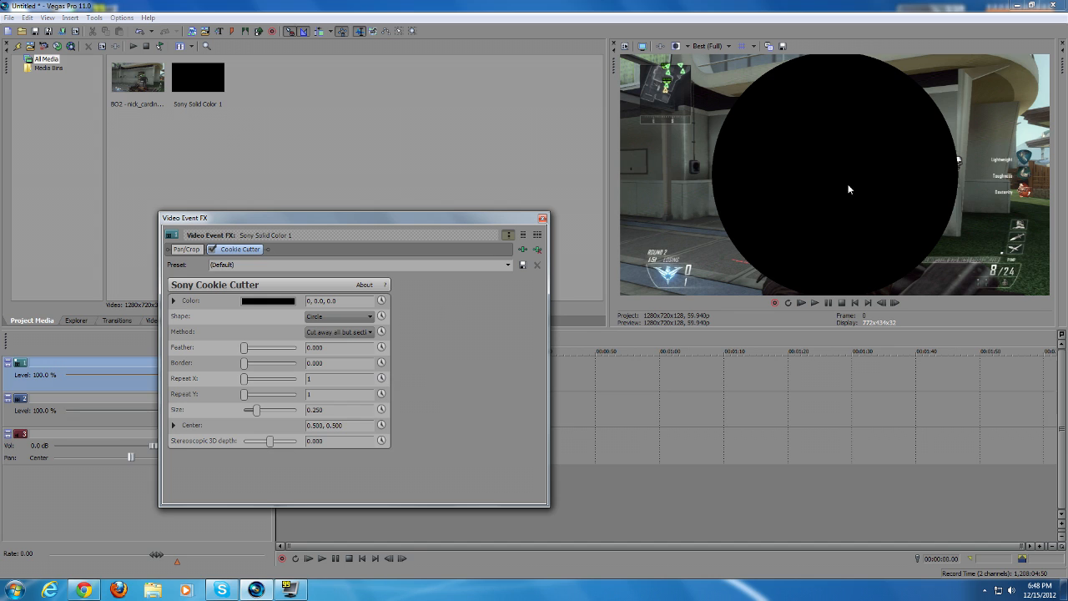
Apply the Cinematic Bars 1 preset to the Cookie Cutter effect, comparing it once against the Default preset
{"action": "left_click", "coordinate": [508, 265]}
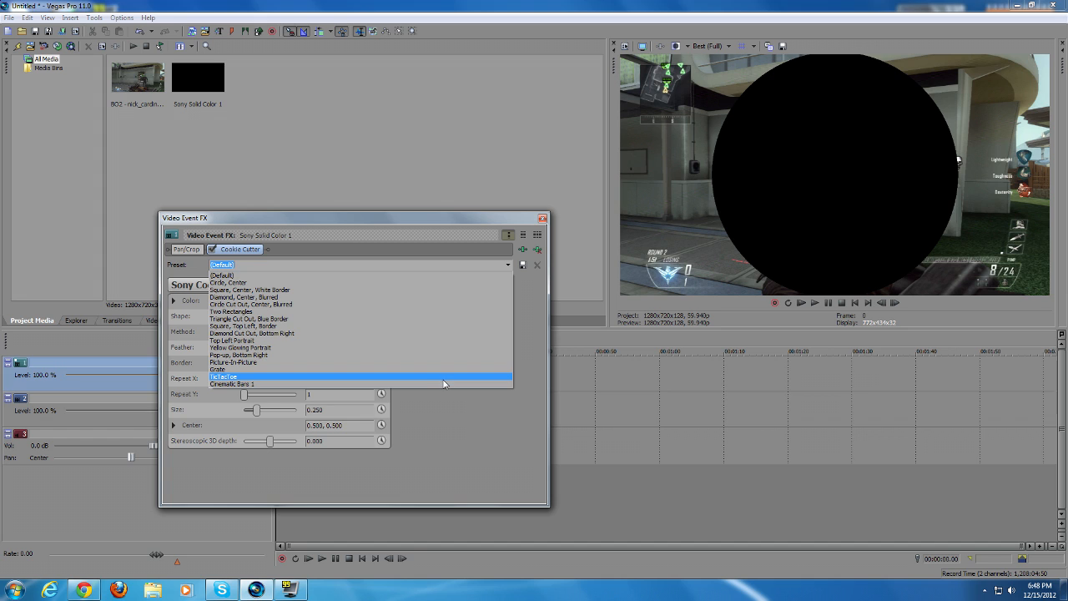
{"action": "left_click", "coordinate": [449, 384]}
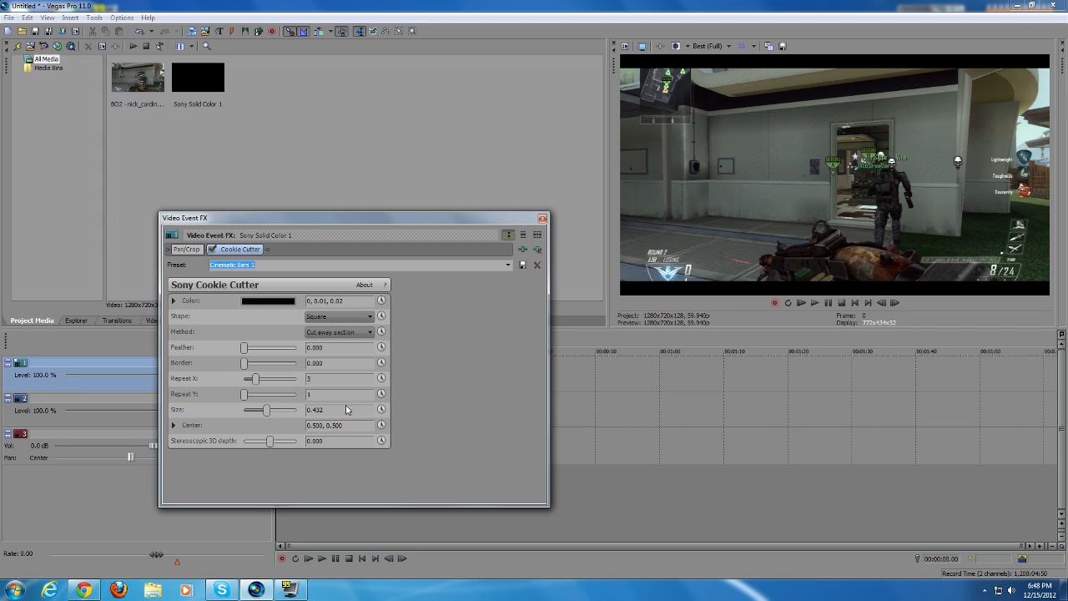
{"action": "left_click", "coordinate": [506, 265]}
{"action": "left_click", "coordinate": [499, 275]}
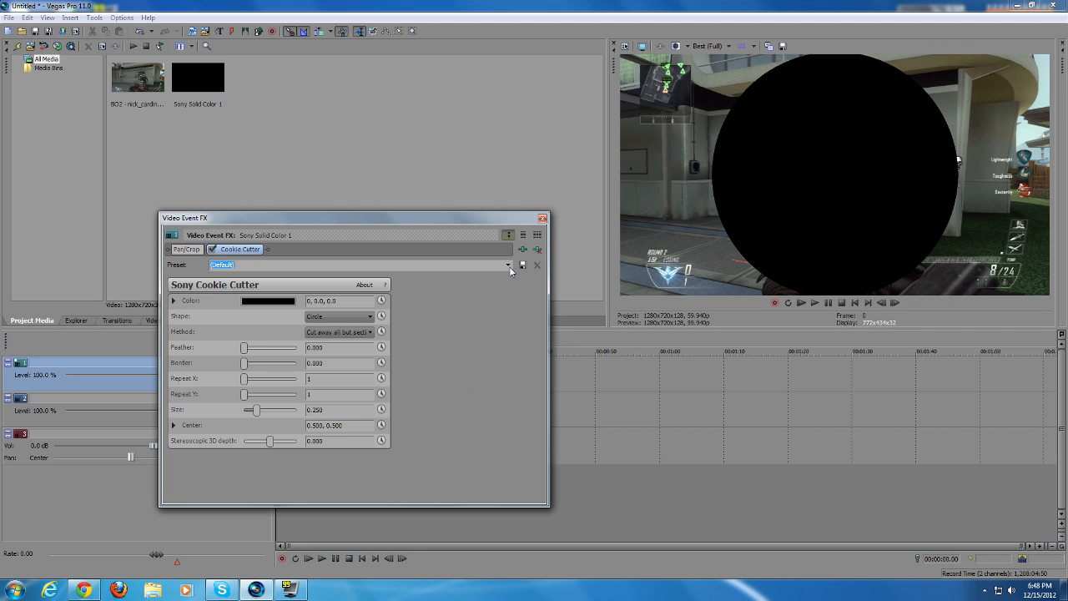
{"action": "left_click", "coordinate": [507, 265]}
{"action": "left_click", "coordinate": [473, 380]}
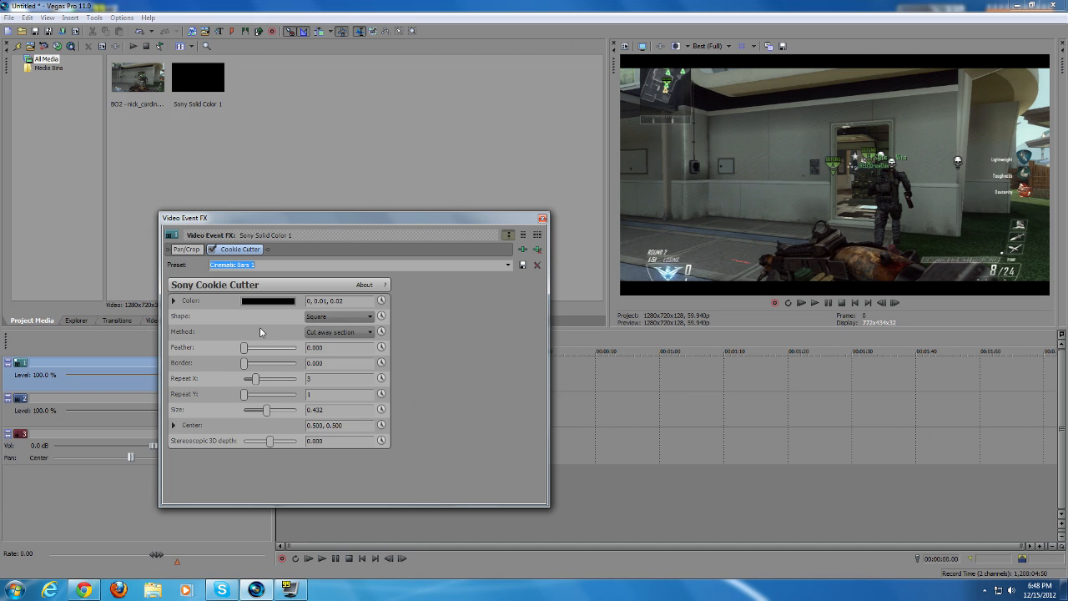
Try Cookie Cutter sizes of about 0.305 and 0.368 to make the cinematic bars thicker
{"action": "left_click", "coordinate": [256, 380]}
{"action": "mouse_move", "coordinate": [255, 386]}
{"action": "left_mouse_down"}
{"action": "mouse_move", "coordinate": [292, 383]}
{"action": "mouse_move", "coordinate": [242, 385]}
{"action": "mouse_move", "coordinate": [255, 384]}
{"action": "left_mouse_up"}
{"action": "mouse_move", "coordinate": [269, 415]}
{"action": "left_mouse_down"}
{"action": "mouse_move", "coordinate": [250, 412]}
{"action": "mouse_move", "coordinate": [261, 412]}
{"action": "left_mouse_up"}
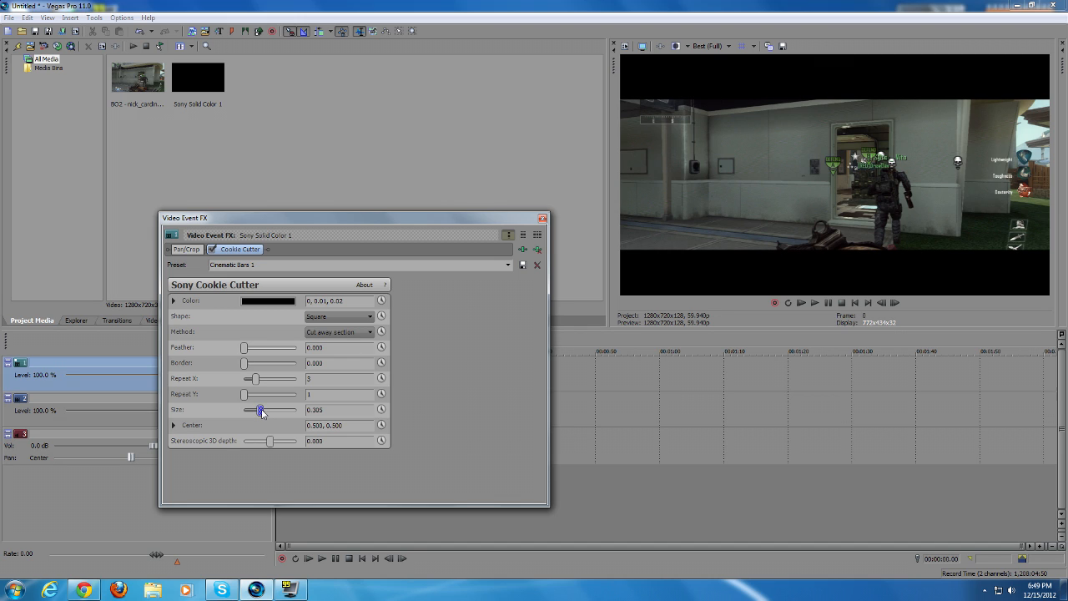
{"action": "left_click_drag", "start_coordinate": [261, 411], "coordinate": [264, 409]}
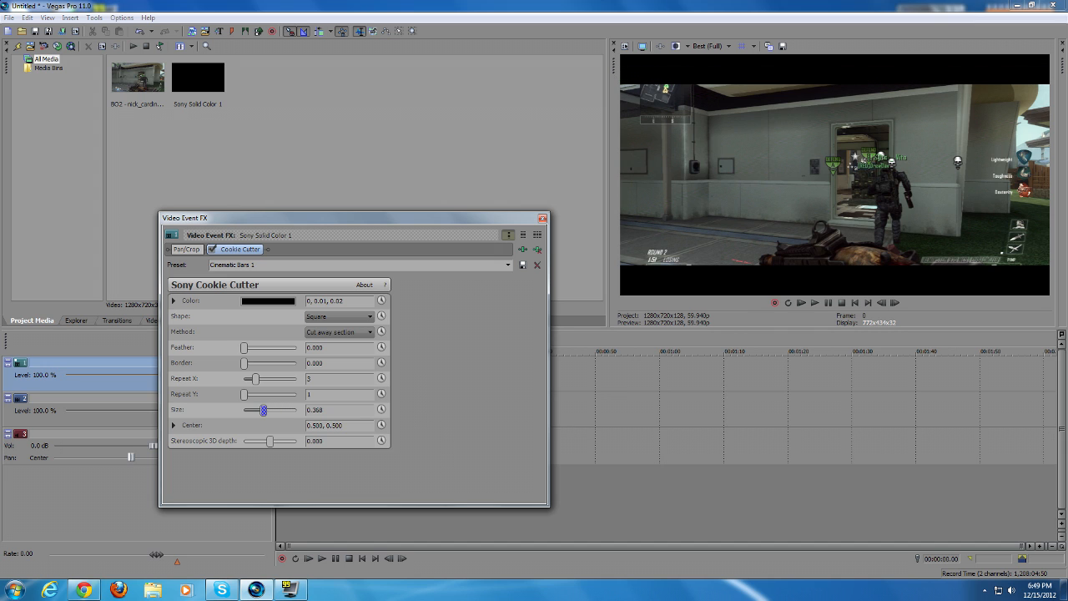
Restore the Cinematic Bars 1 preset and close the Video Event FX window
{"action": "left_click", "coordinate": [508, 265]}
{"action": "left_click", "coordinate": [482, 385]}
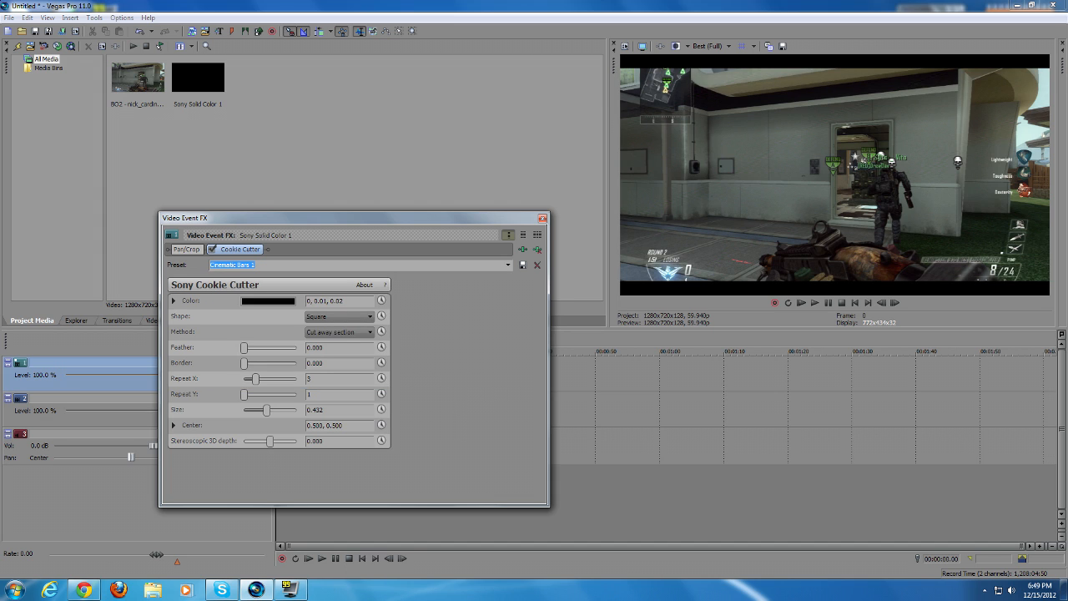
{"action": "left_click", "coordinate": [541, 218]}
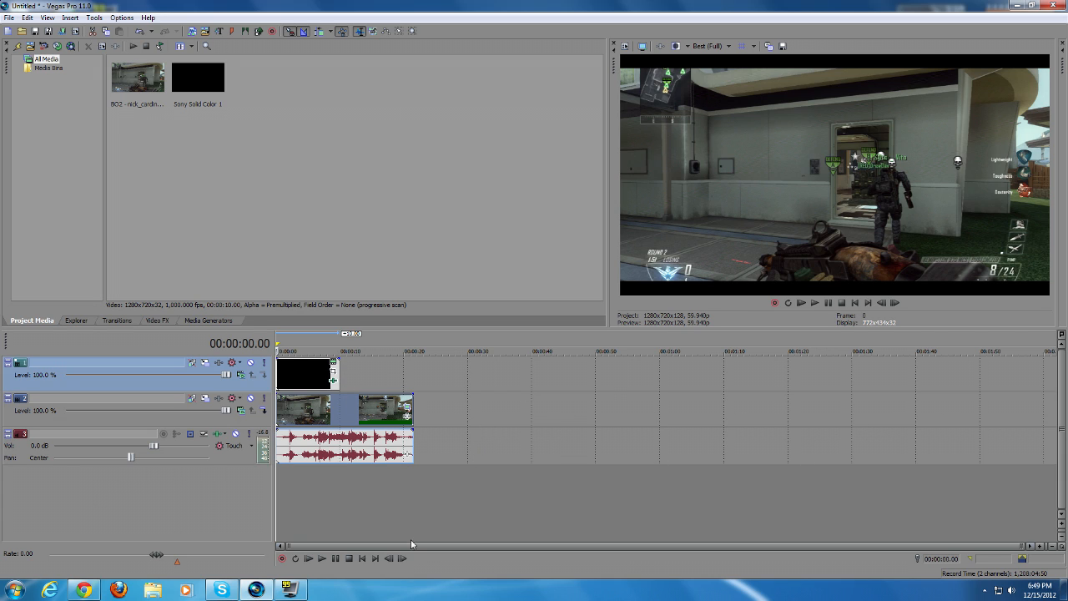
Extend the black solid color event so it ends together with the gameplay clip
{"action": "left_click_drag", "start_coordinate": [1026, 546], "coordinate": [600, 563]}
{"action": "scroll", "coordinate": [599, 500], "scroll_direction": "up", "scroll_amount": 2}
{"action": "scroll", "coordinate": [599, 500], "scroll_direction": "down", "scroll_amount": 5}
{"action": "left_click_drag", "start_coordinate": [338, 369], "coordinate": [410, 372]}
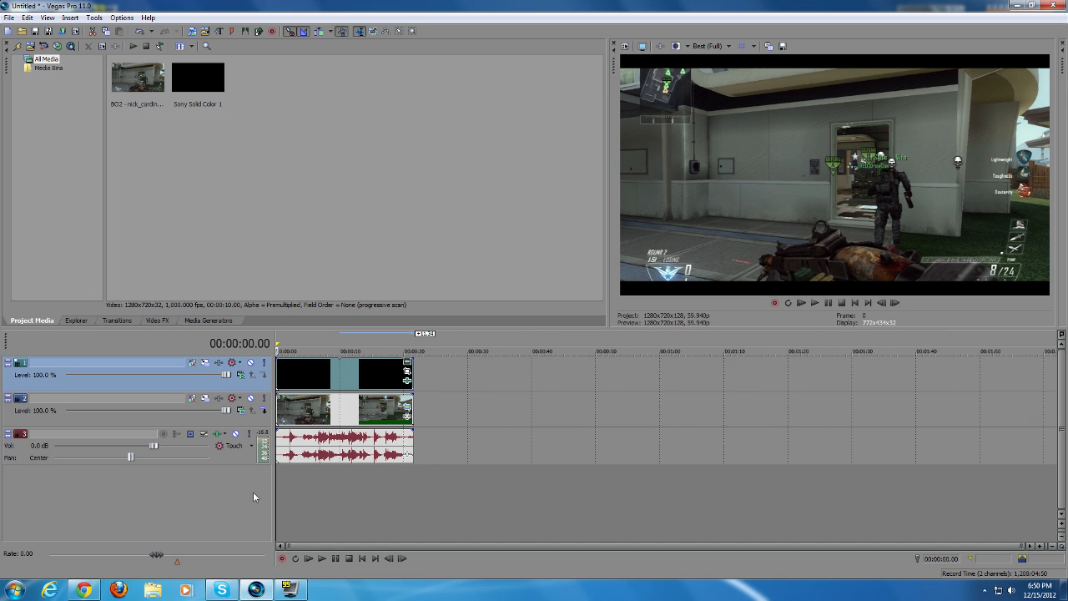
Insert a new audio track below the gameplay clip's audio track
{"action": "right_click", "coordinate": [208, 497]}
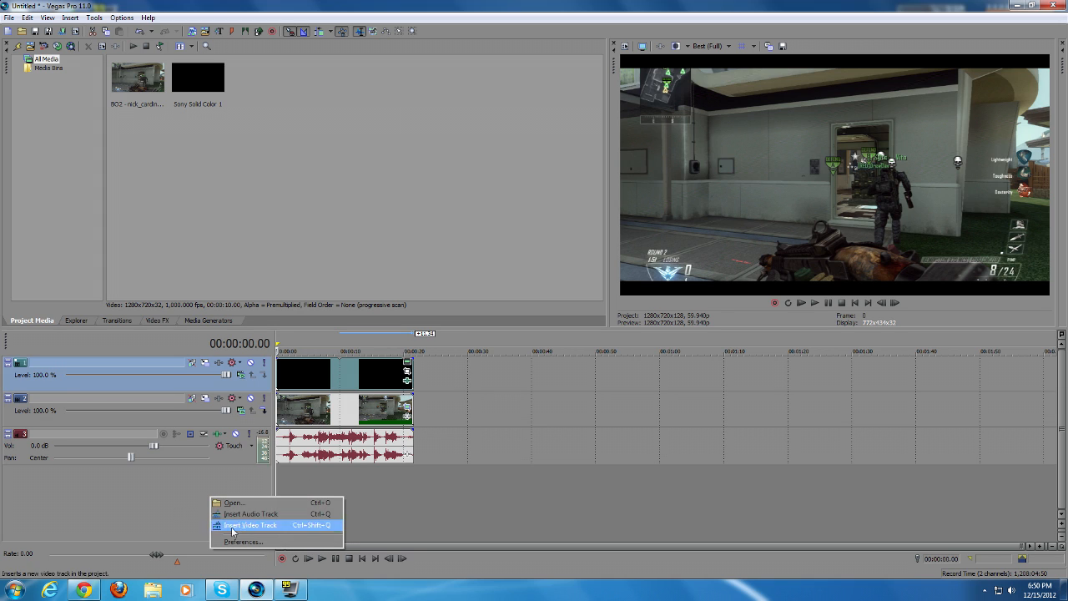
{"action": "left_click", "coordinate": [219, 514]}
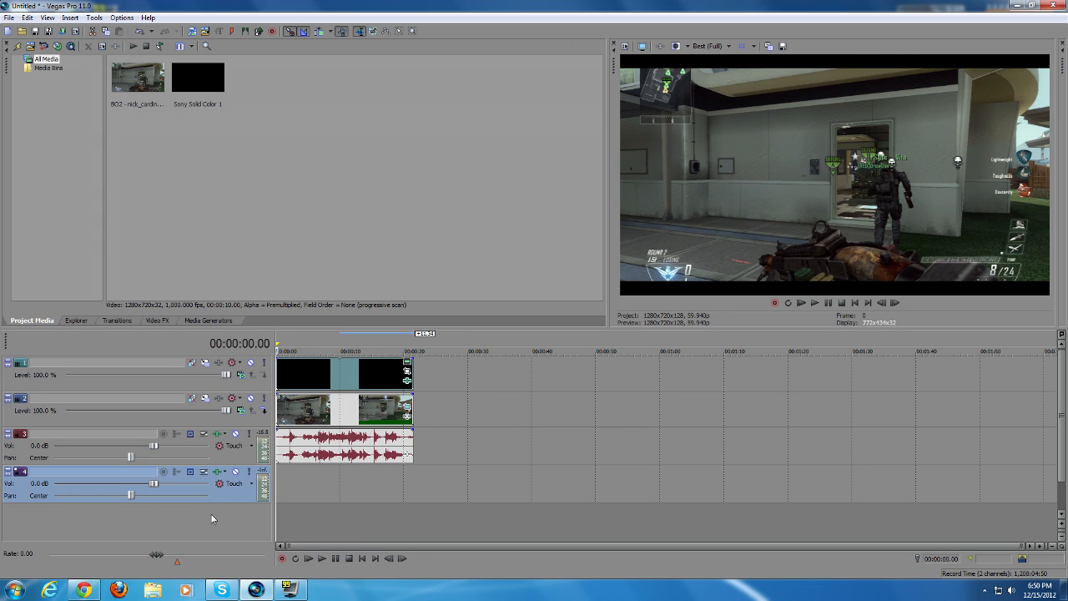
{"action": "right_click", "coordinate": [192, 515]}
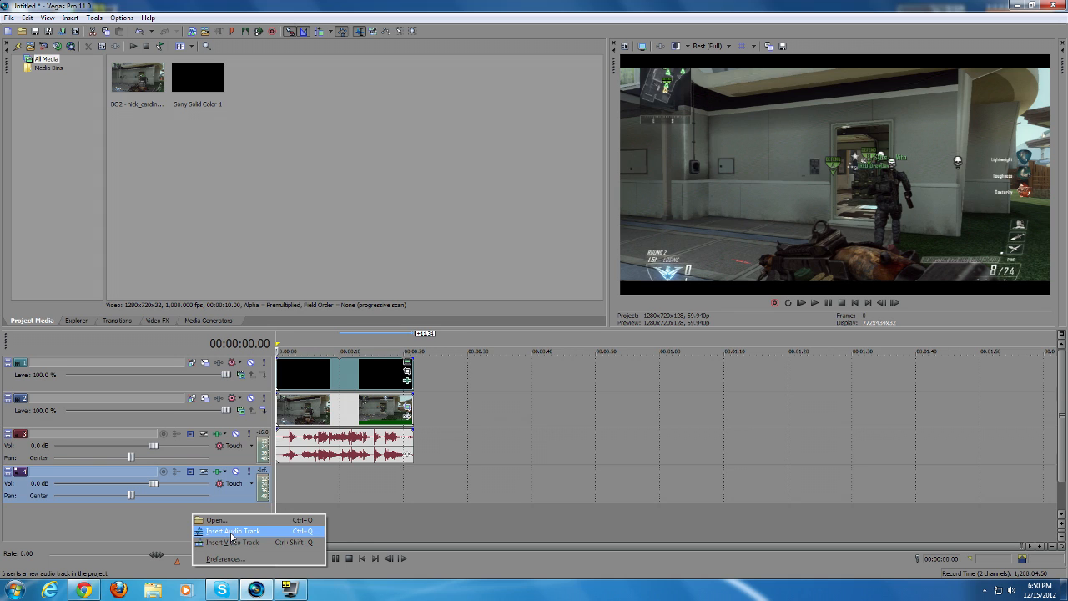
{"action": "right_click", "coordinate": [162, 525]}
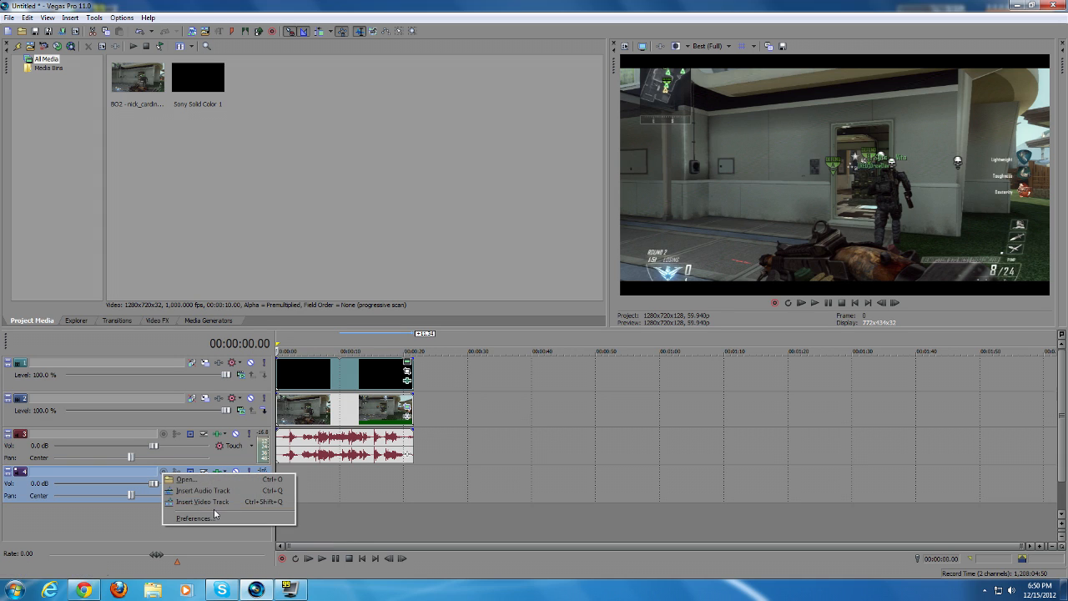
{"action": "left_click", "coordinate": [148, 516]}
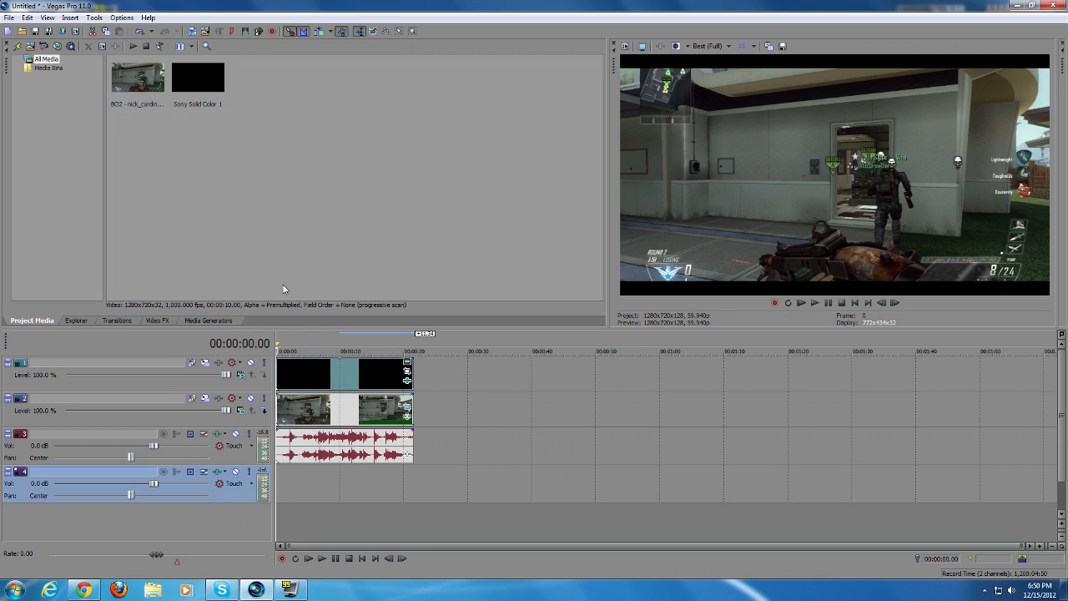
Set the new audio track's volume to 1.6 dB and the gameplay audio track's volume to -1.8 dB
{"action": "left_click_drag", "start_coordinate": [154, 484], "coordinate": [167, 482]}
{"action": "left_click_drag", "start_coordinate": [156, 446], "coordinate": [139, 447]}
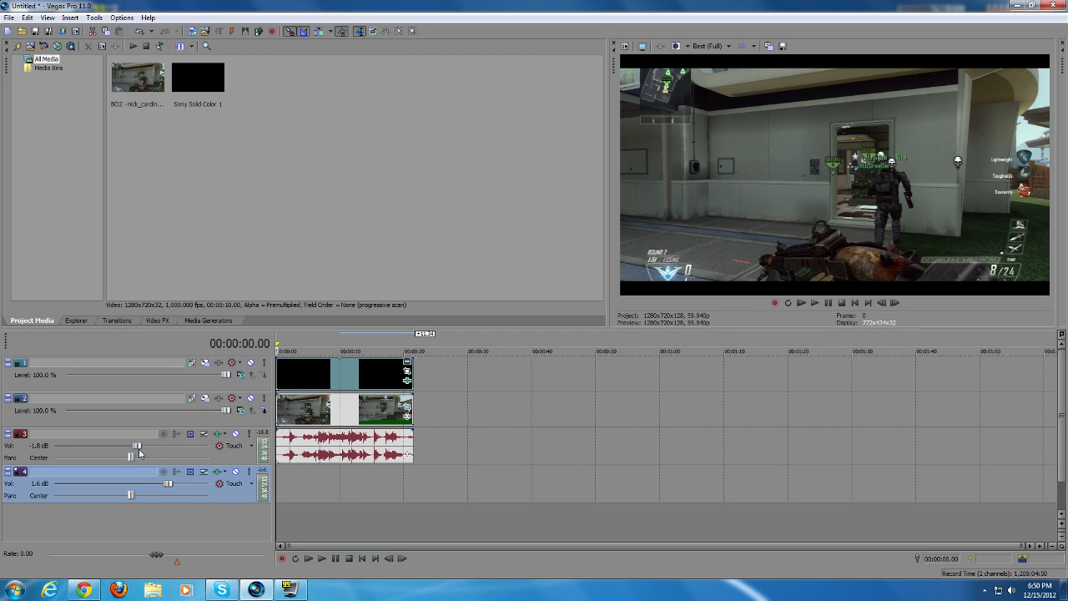
{"action": "left_click", "coordinate": [336, 340]}
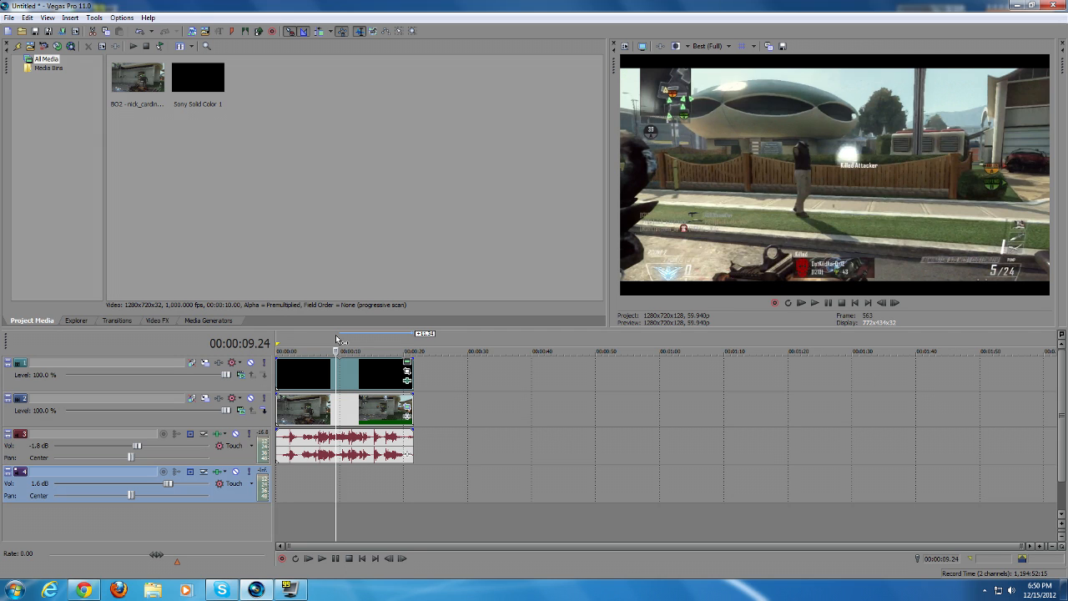
{"action": "left_click", "coordinate": [855, 304]}
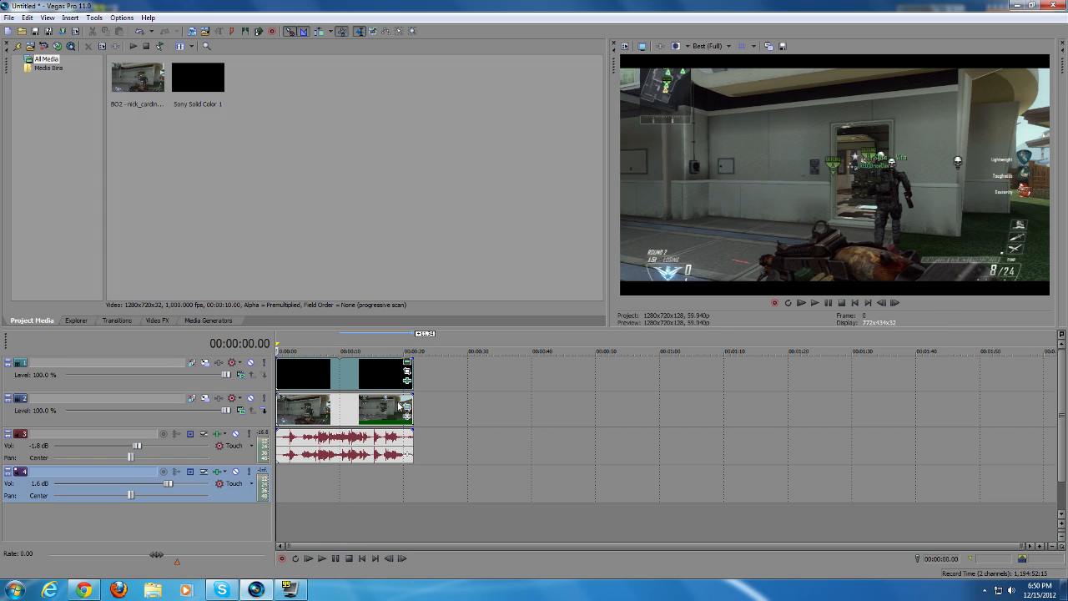
Add the Magic Bullet Looks effect to the gameplay video track and open its look editor
{"action": "left_click", "coordinate": [256, 424]}
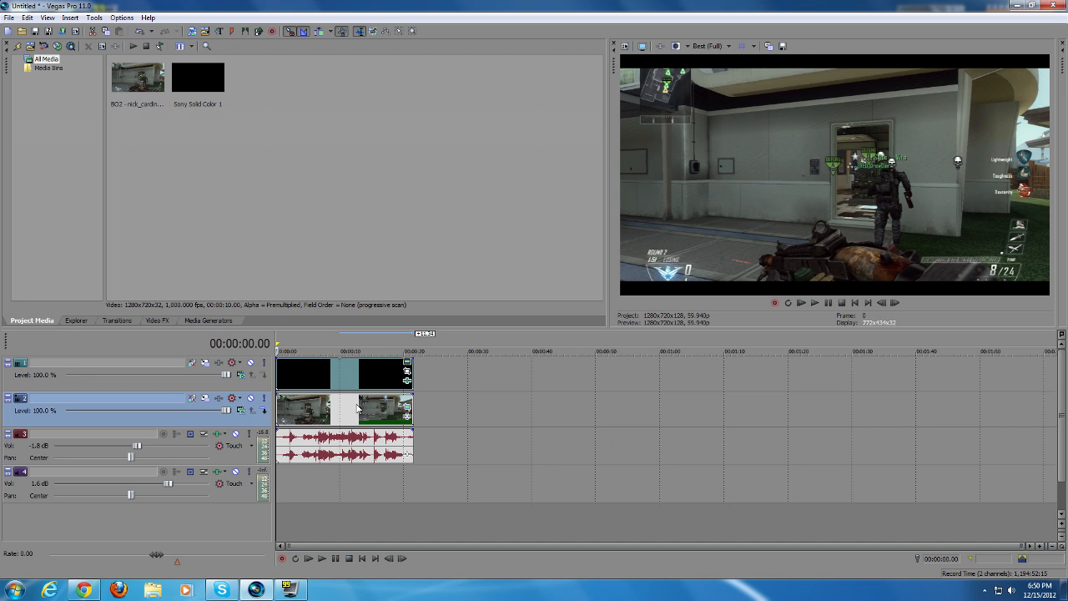
{"action": "left_click", "coordinate": [218, 398]}
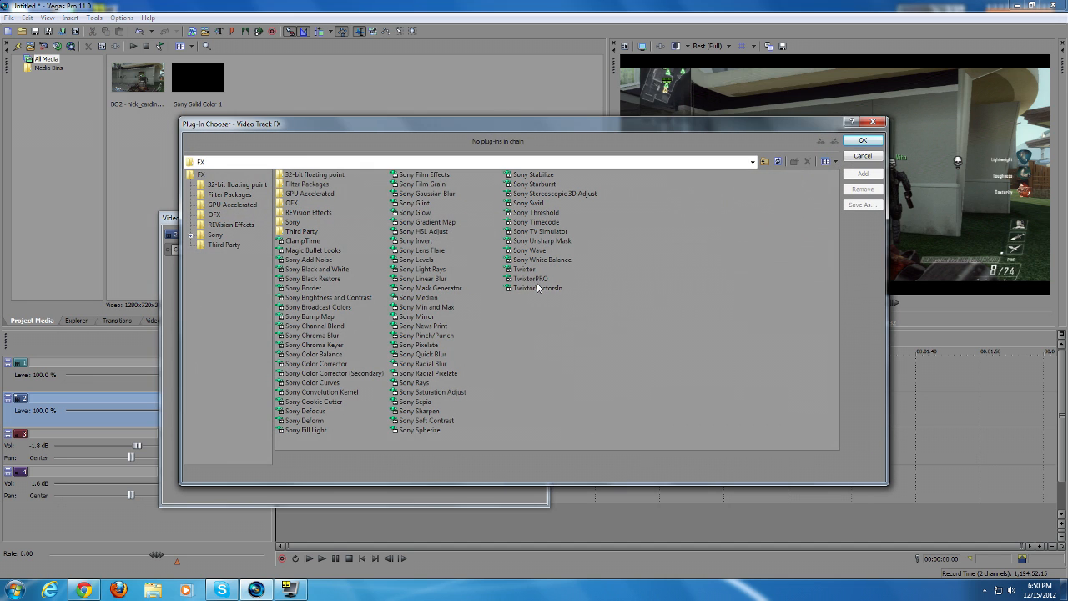
{"action": "left_click", "coordinate": [321, 251]}
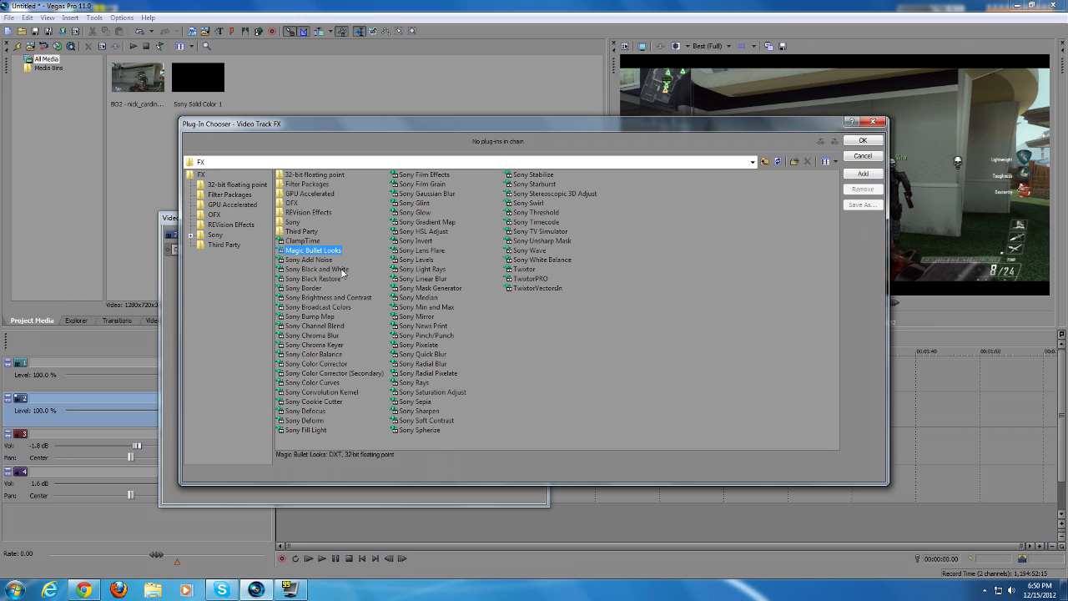
{"action": "left_click", "coordinate": [863, 174]}
{"action": "left_click", "coordinate": [862, 140]}
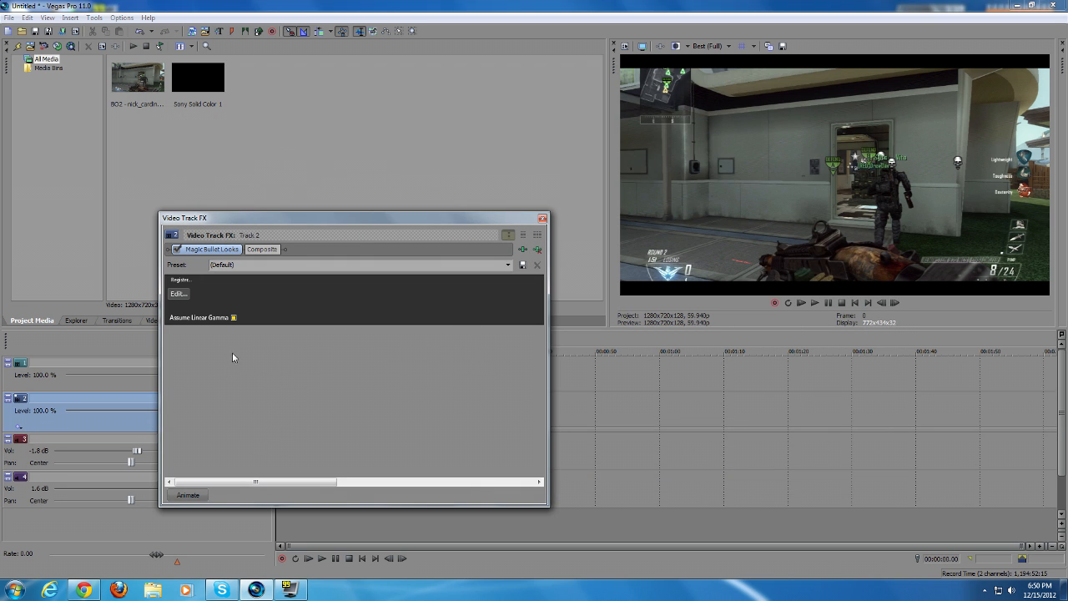
{"action": "left_click", "coordinate": [178, 293]}
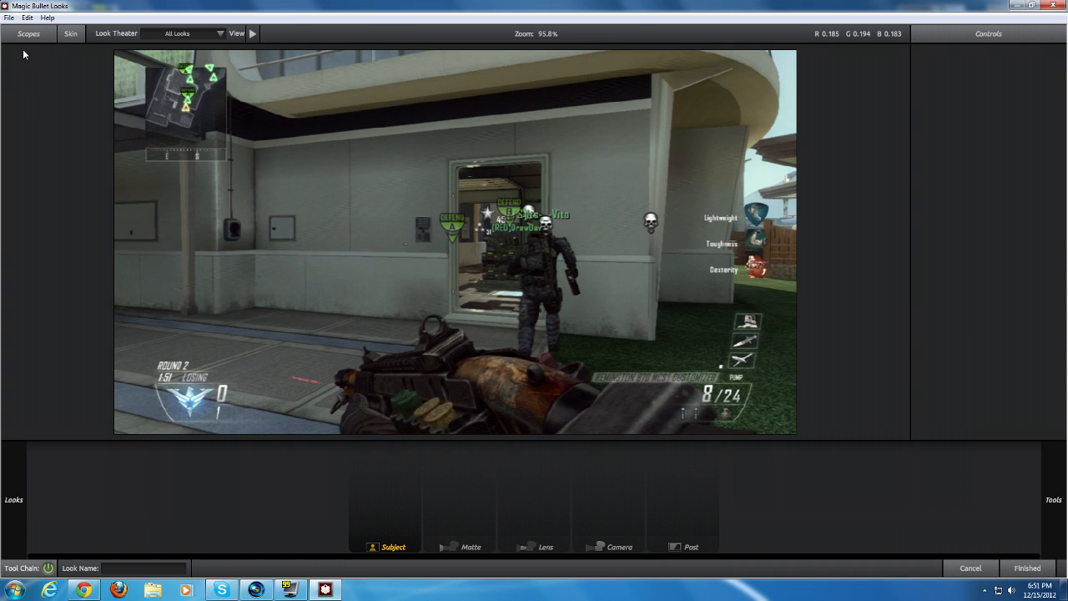
Try the Sexy, Screamo, Mw3, Epicness, Nizzle and Chill looks from 2DC Colour Correction on the gameplay frame
{"action": "mouse_move", "coordinate": [8, 199]}
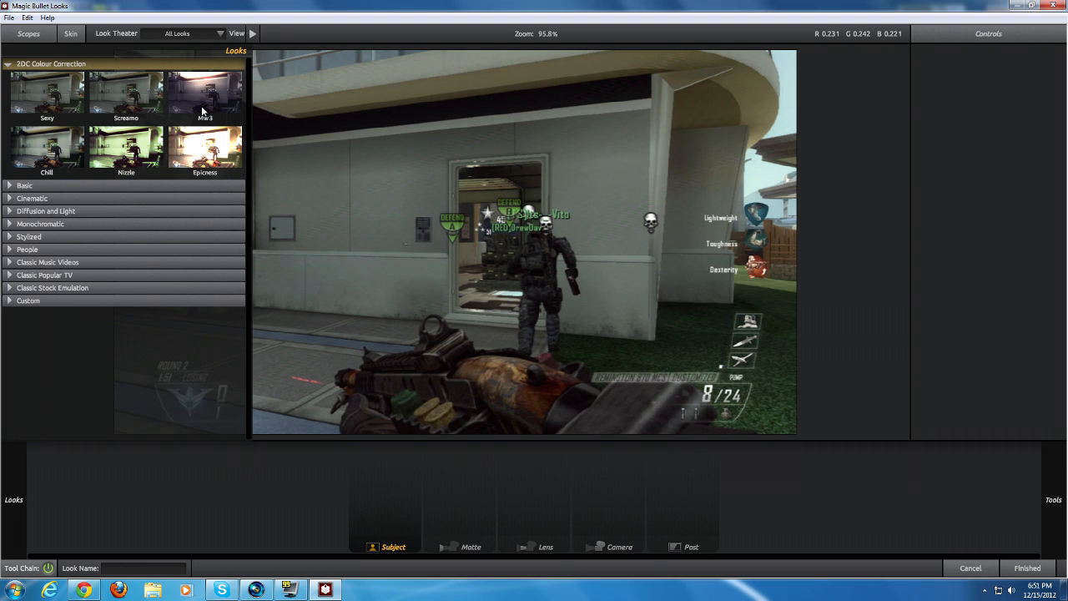
{"action": "left_click", "coordinate": [76, 107]}
{"action": "left_click", "coordinate": [105, 98]}
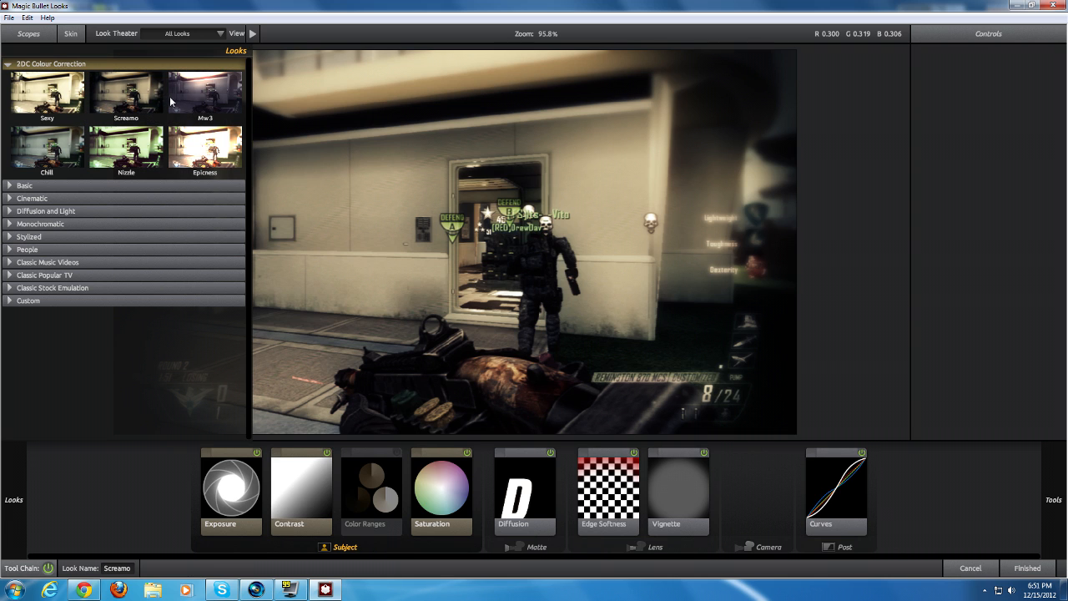
{"action": "left_click", "coordinate": [184, 101]}
{"action": "left_click", "coordinate": [202, 153]}
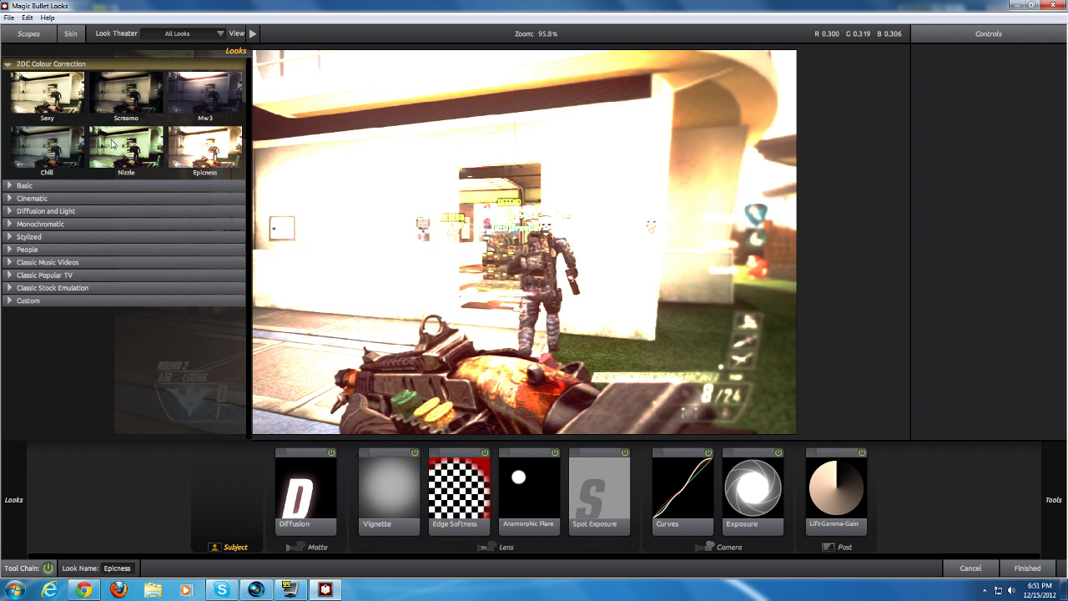
{"action": "left_click", "coordinate": [129, 148]}
{"action": "left_click", "coordinate": [65, 148]}
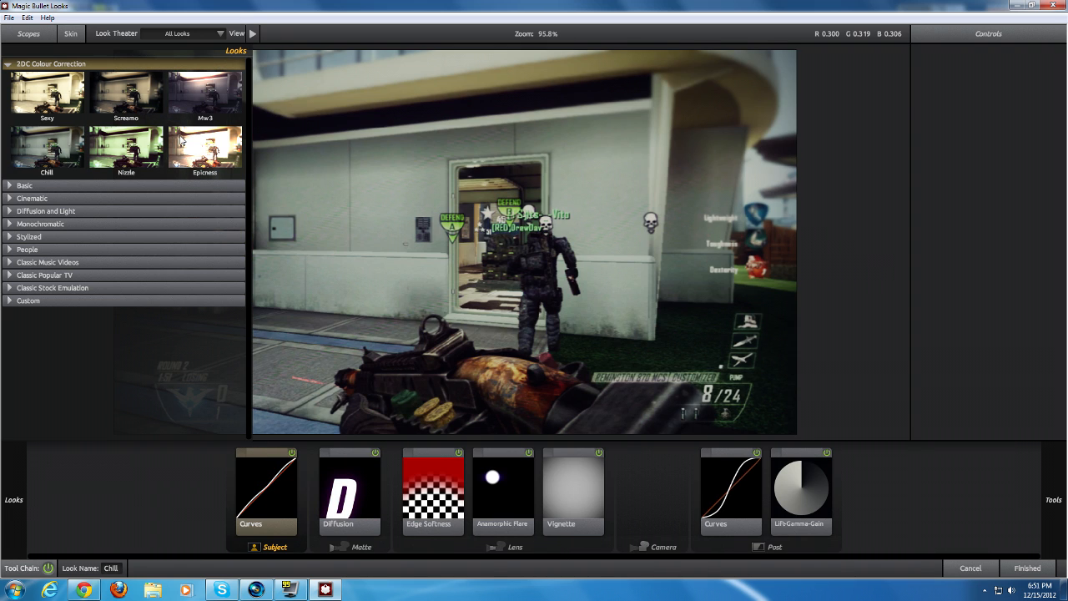
{"action": "left_click", "coordinate": [181, 139]}
{"action": "left_click", "coordinate": [198, 98]}
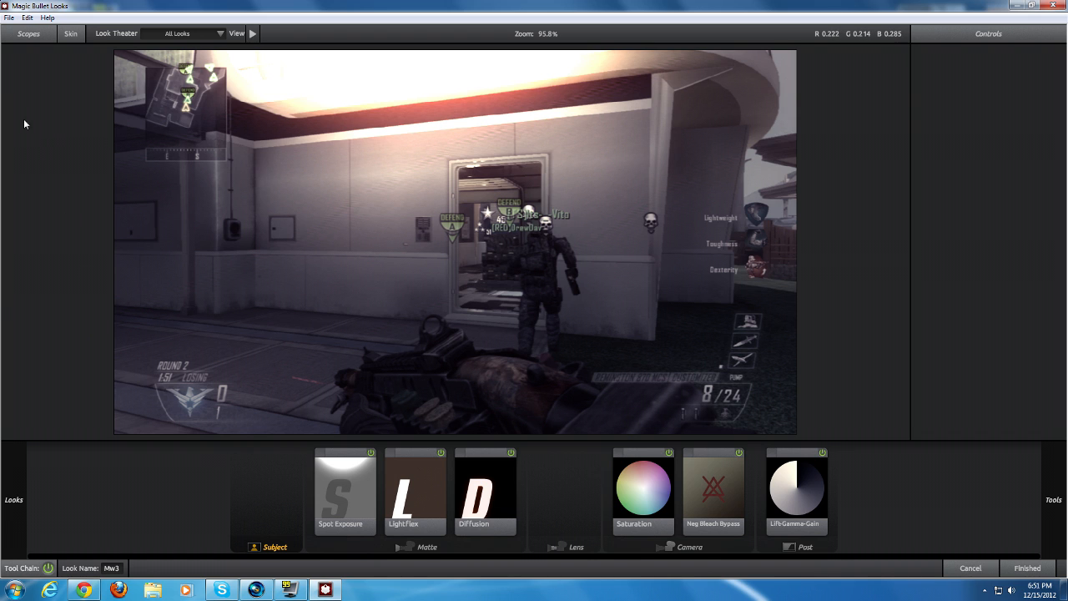
Choose the Screamo look after another try of Nizzle, and finish the look editing
{"action": "mouse_move", "coordinate": [4, 87]}
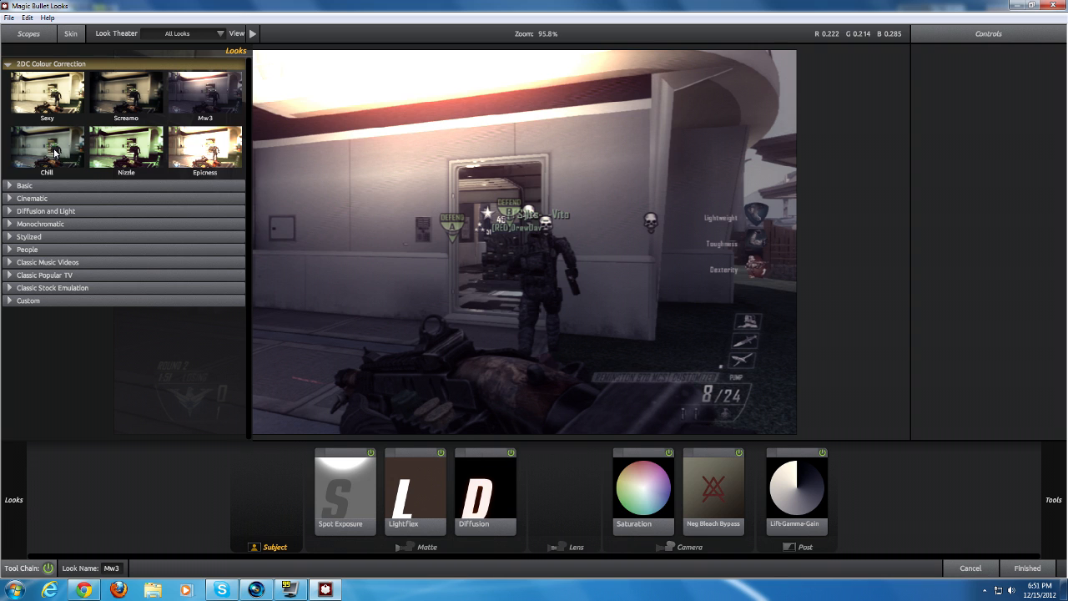
{"action": "left_click", "coordinate": [125, 147]}
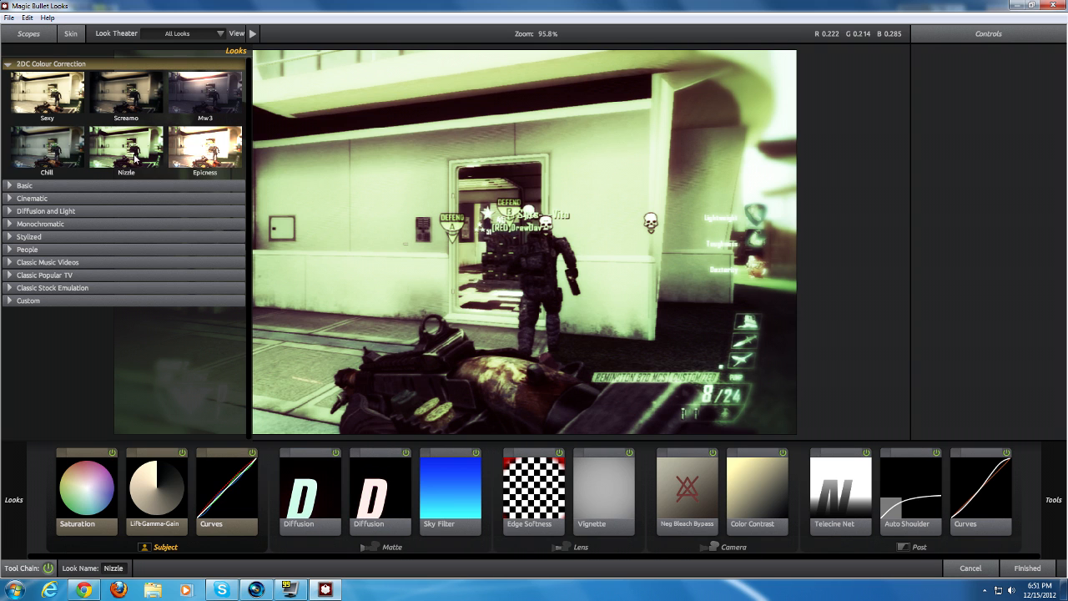
{"action": "left_click", "coordinate": [125, 96]}
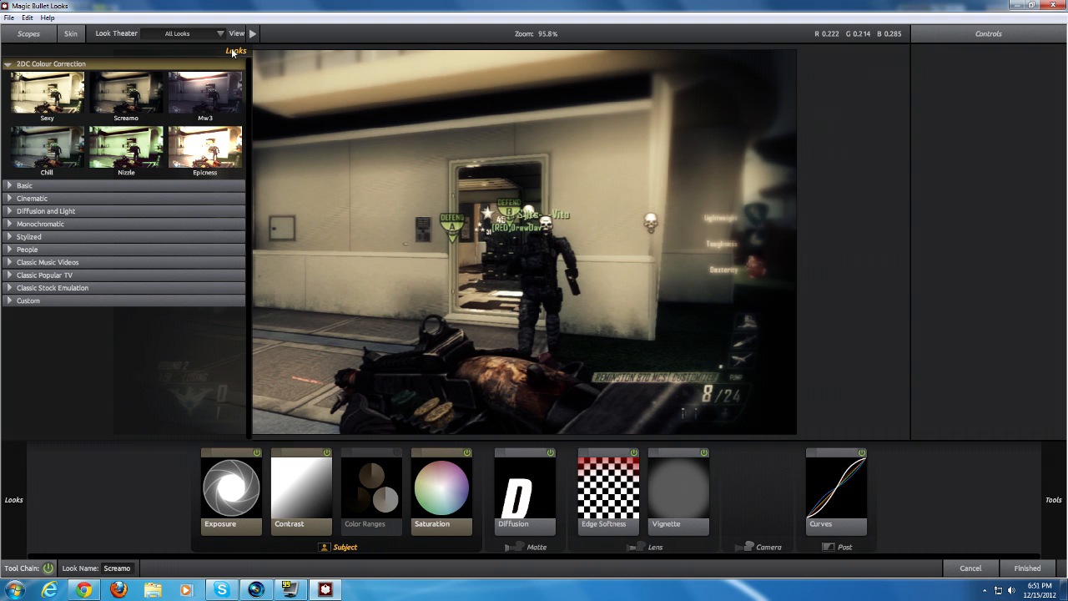
{"action": "left_click", "coordinate": [1019, 564]}
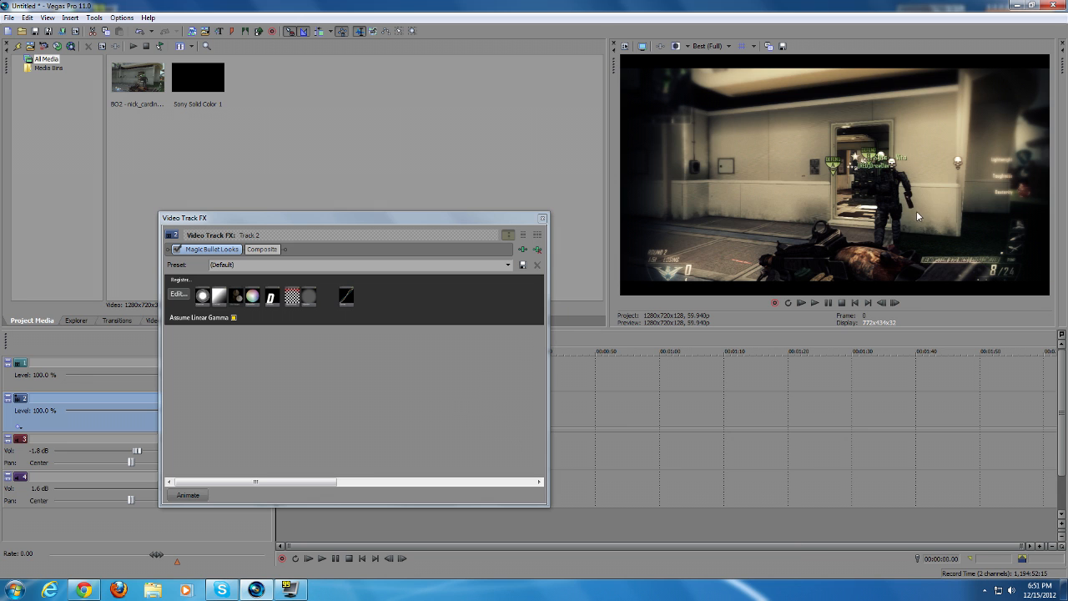
Apply preset 3 to the gameplay track's Magic Bullet Looks effect, close the effect window and check frames at 00:00:04.15 and 00:00:06.15
{"action": "left_click", "coordinate": [505, 265]}
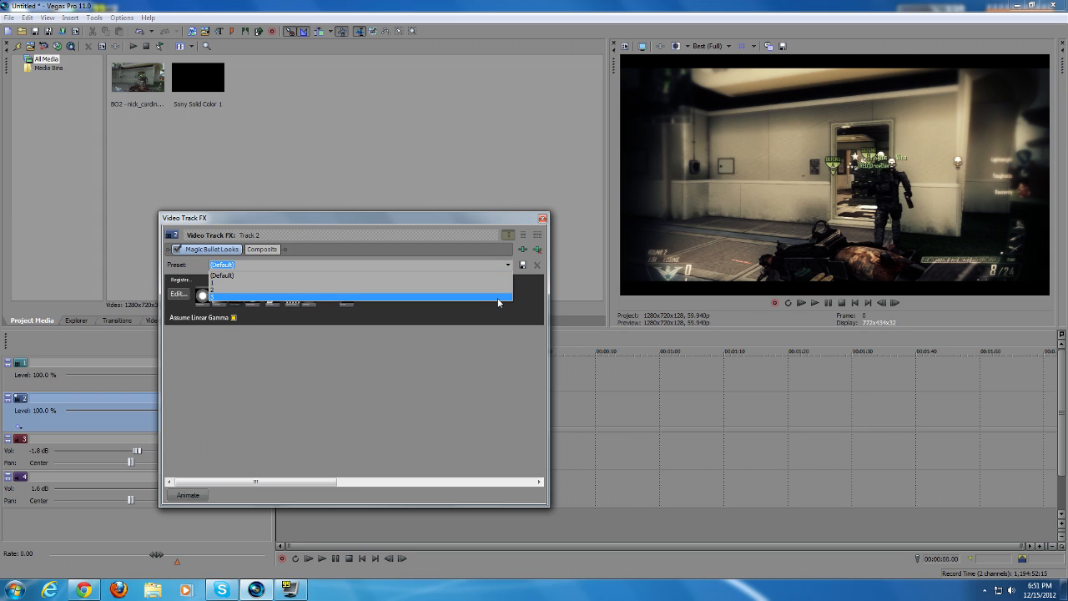
{"action": "left_click", "coordinate": [499, 298]}
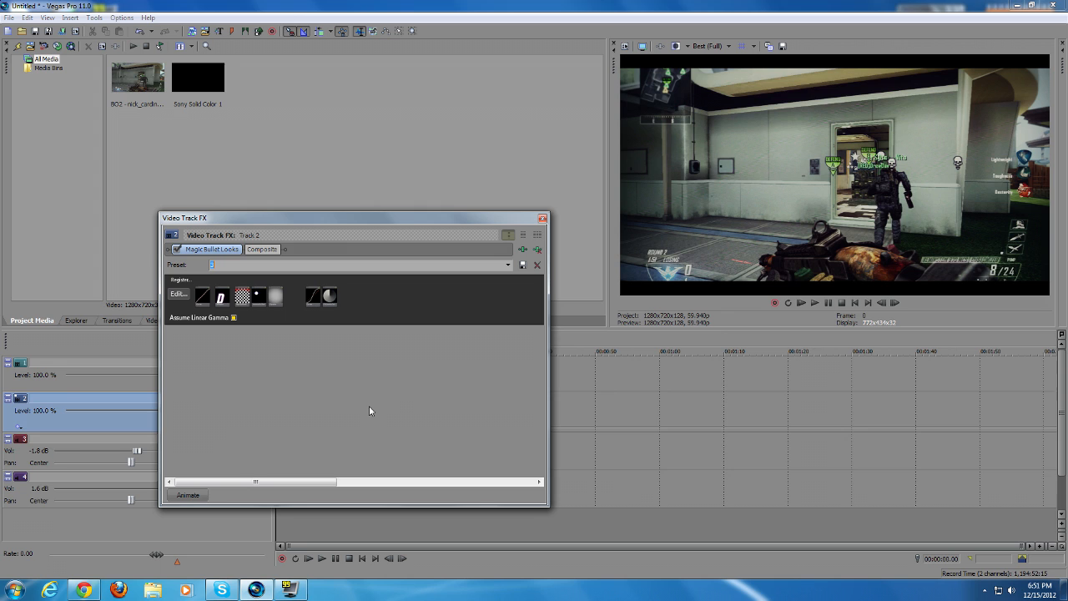
{"action": "left_click", "coordinate": [542, 218]}
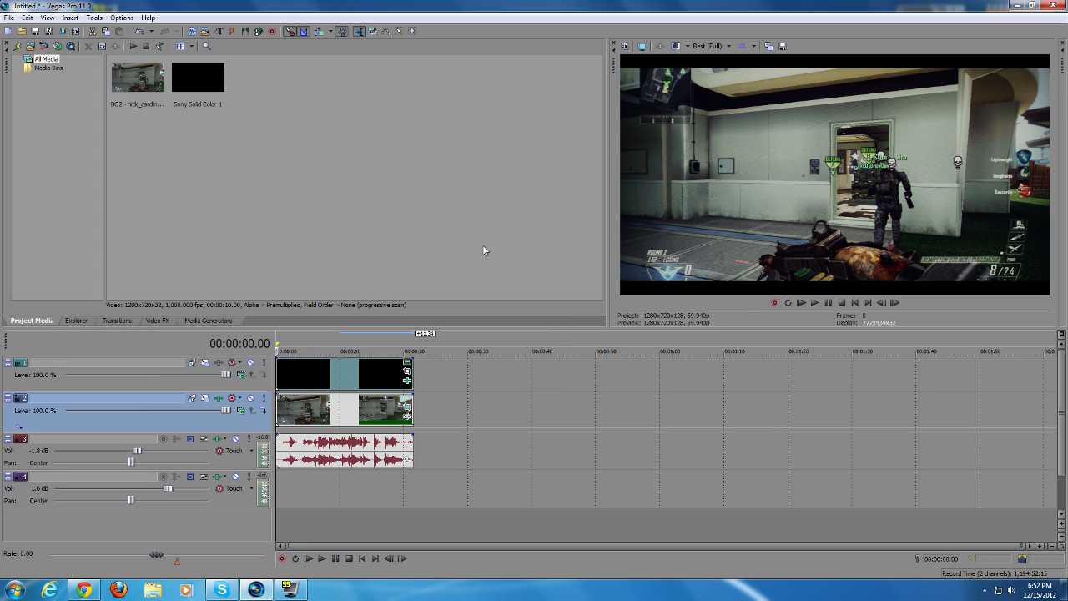
{"action": "left_click", "coordinate": [303, 362]}
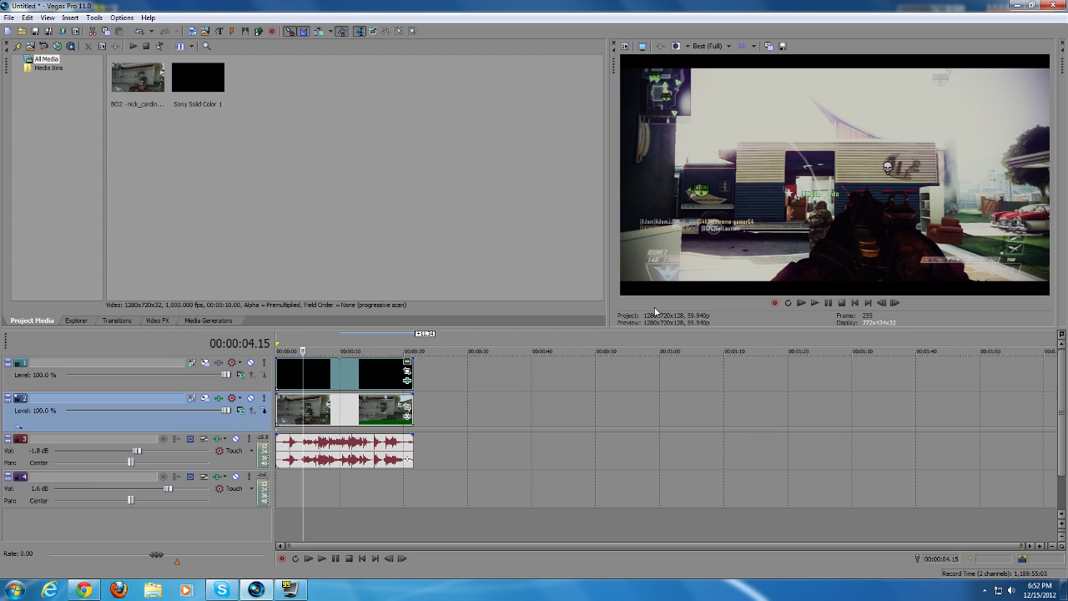
{"action": "left_click", "coordinate": [316, 349]}
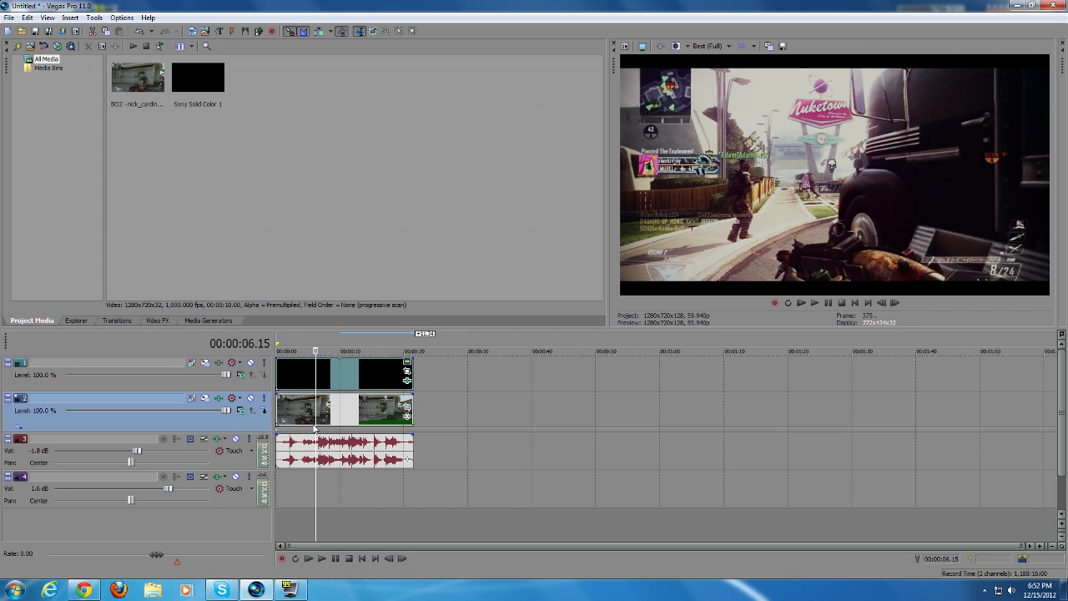
Trim about one second off the start of the gameplay clip and its audio, keeping them at the beginning of the timeline
{"action": "key", "text": "Home"}
{"action": "scroll", "coordinate": [305, 413], "scroll_direction": "up", "scroll_amount": 4}
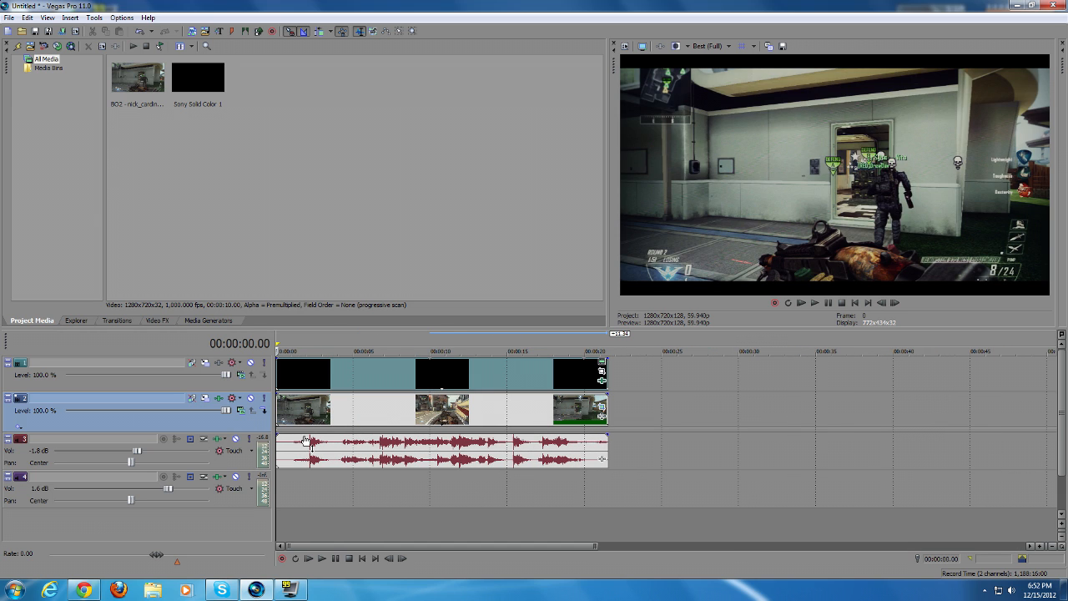
{"action": "left_click_drag", "start_coordinate": [295, 345], "coordinate": [299, 344]}
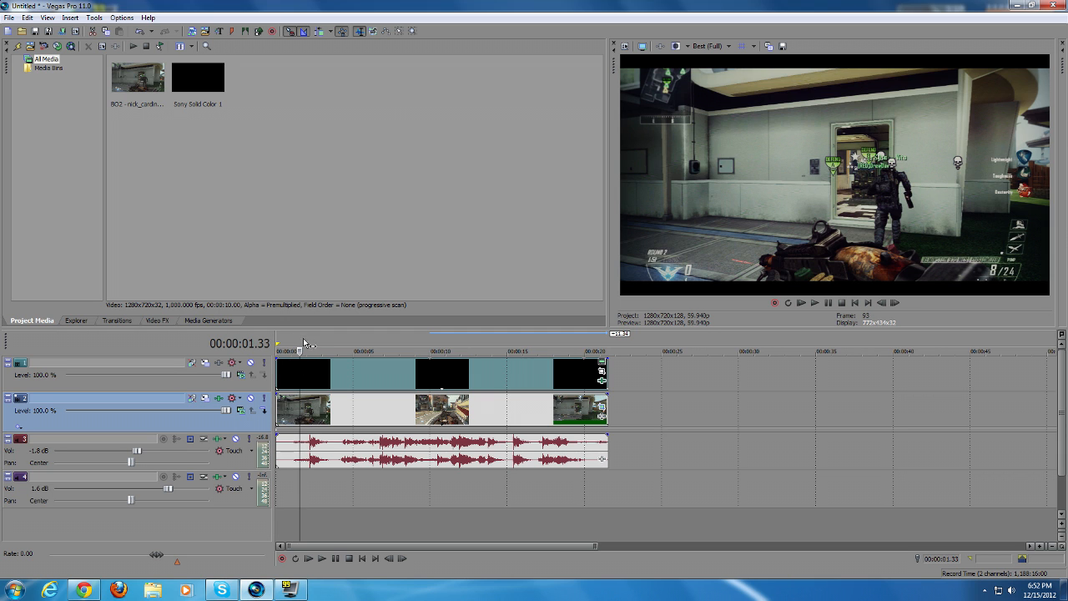
{"action": "mouse_move", "coordinate": [277, 409]}
{"action": "left_mouse_down"}
{"action": "mouse_move", "coordinate": [307, 409]}
{"action": "mouse_move", "coordinate": [295, 409]}
{"action": "left_mouse_up"}
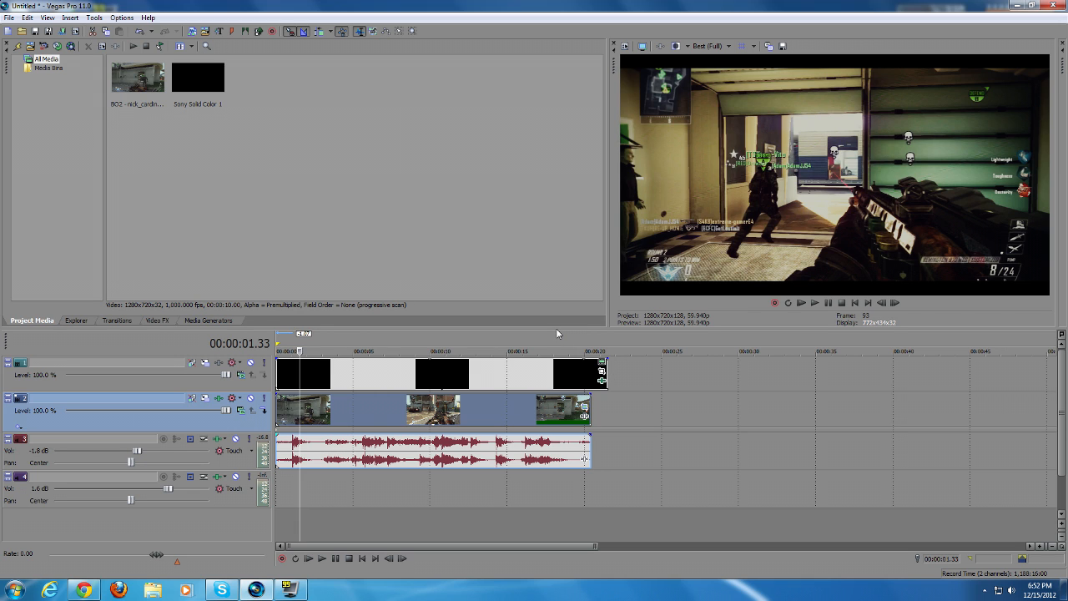
Trim the ends of the gameplay clip with its audio and of the black bars clip to 00:00:18.40
{"action": "left_click", "coordinate": [563, 341]}
{"action": "left_click", "coordinate": [568, 337]}
{"action": "left_click", "coordinate": [576, 338]}
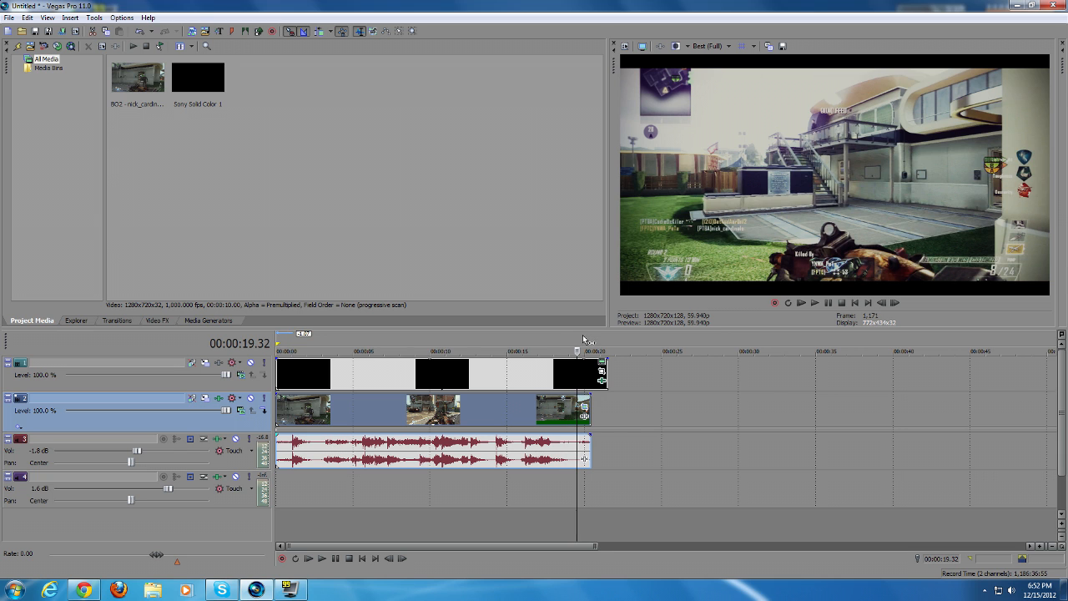
{"action": "left_click", "coordinate": [565, 347]}
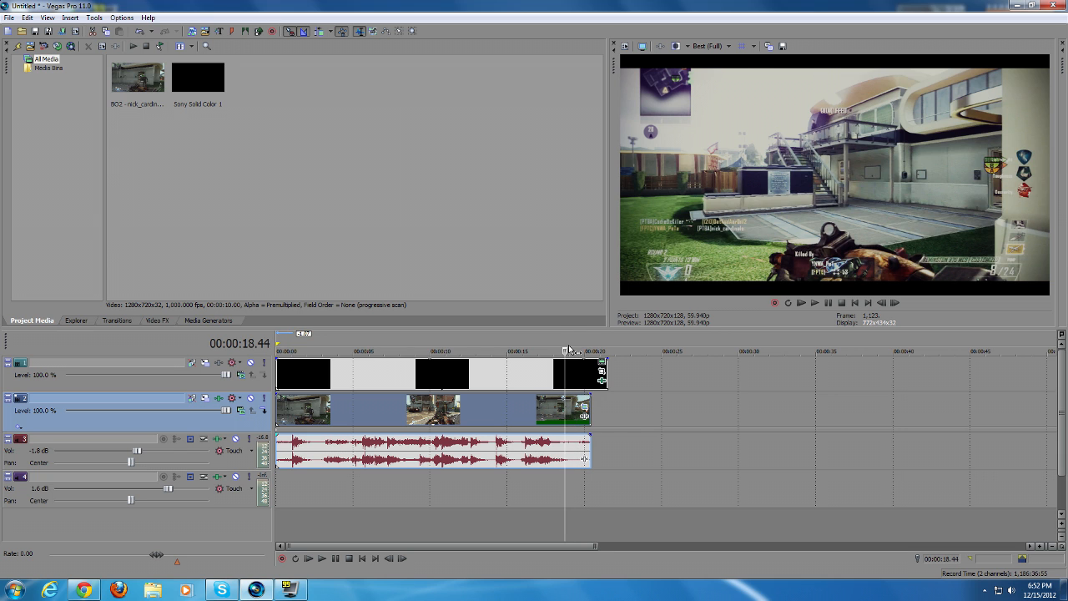
{"action": "left_click", "coordinate": [563, 344]}
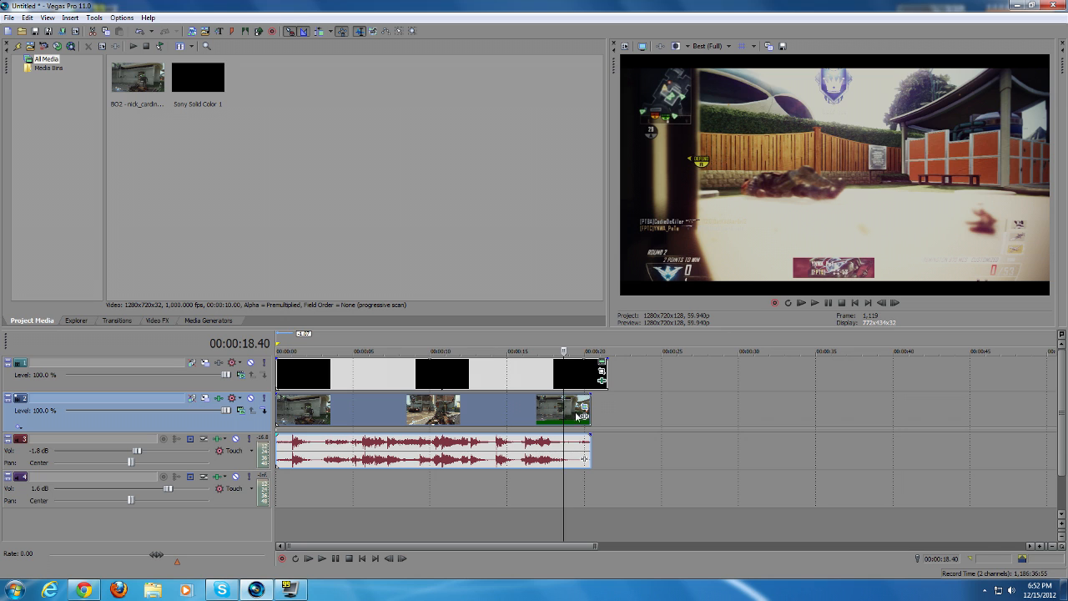
{"action": "left_click_drag", "start_coordinate": [590, 410], "coordinate": [563, 413]}
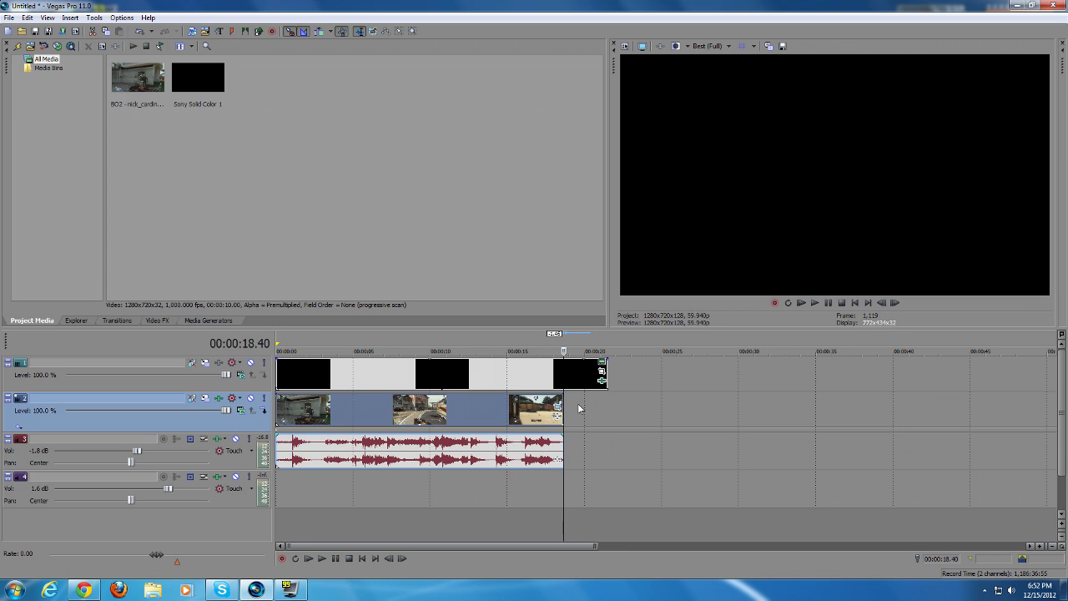
{"action": "left_click_drag", "start_coordinate": [603, 372], "coordinate": [564, 376]}
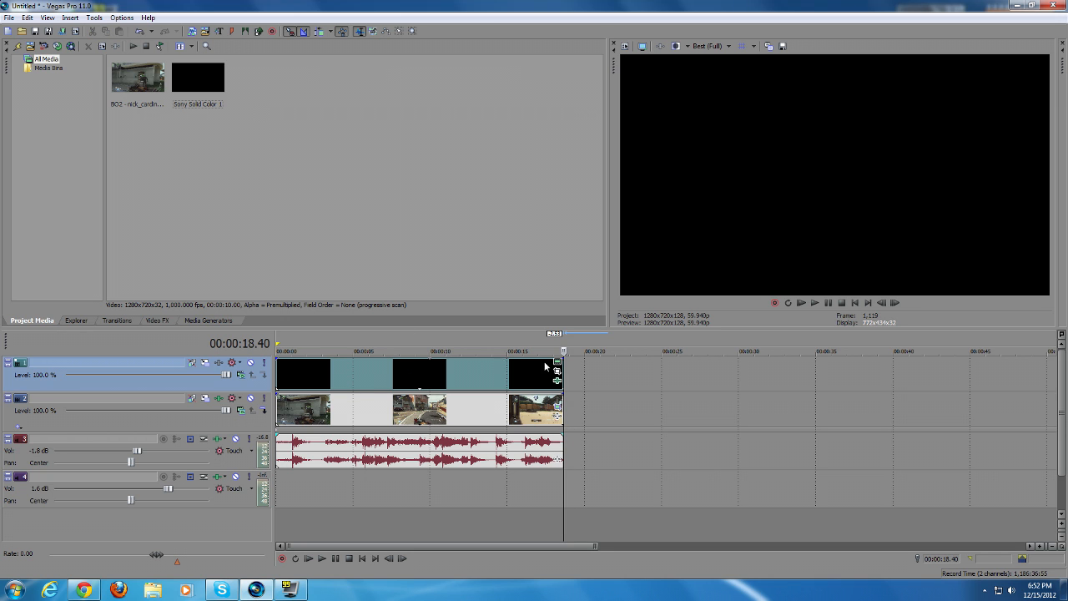
Place the cursor at 00:00:01.29 and set the video preview quality to Preview (Half)
{"action": "left_click", "coordinate": [351, 340]}
{"action": "left_click", "coordinate": [299, 341]}
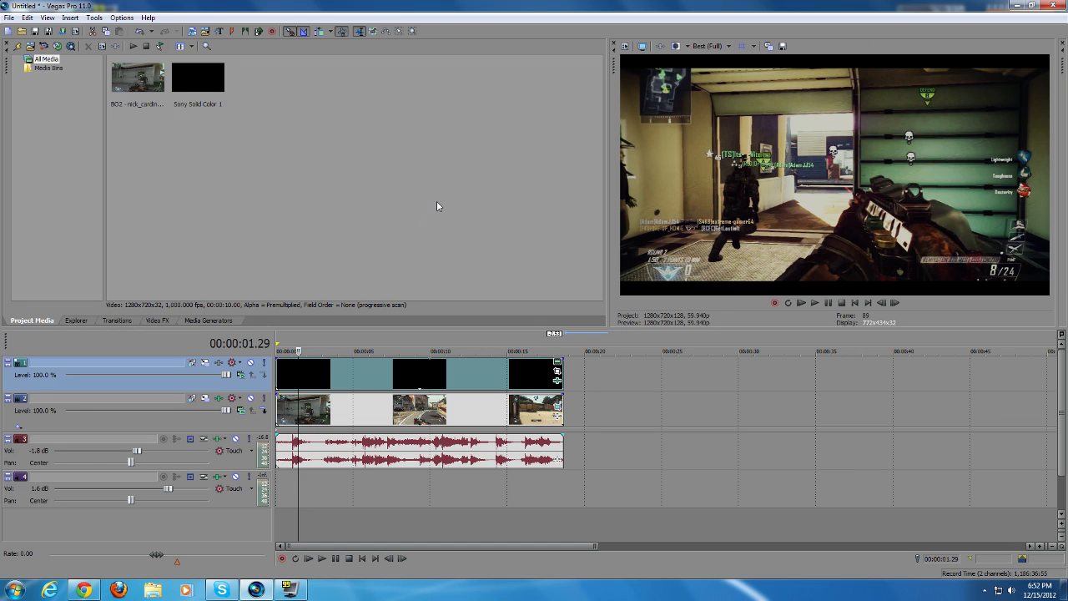
{"action": "left_click", "coordinate": [700, 47]}
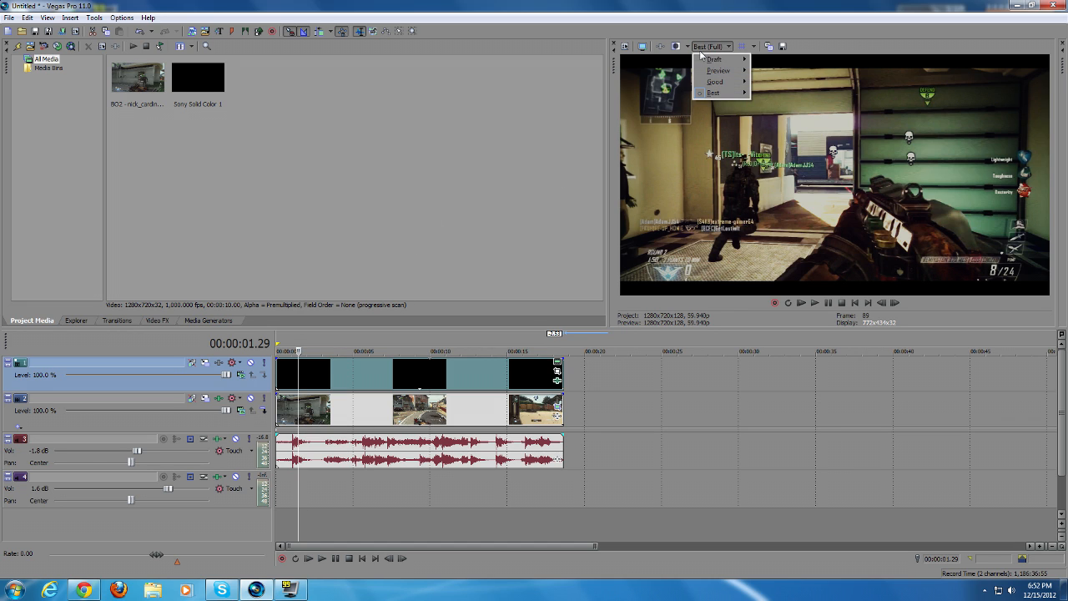
{"action": "mouse_move", "coordinate": [737, 74]}
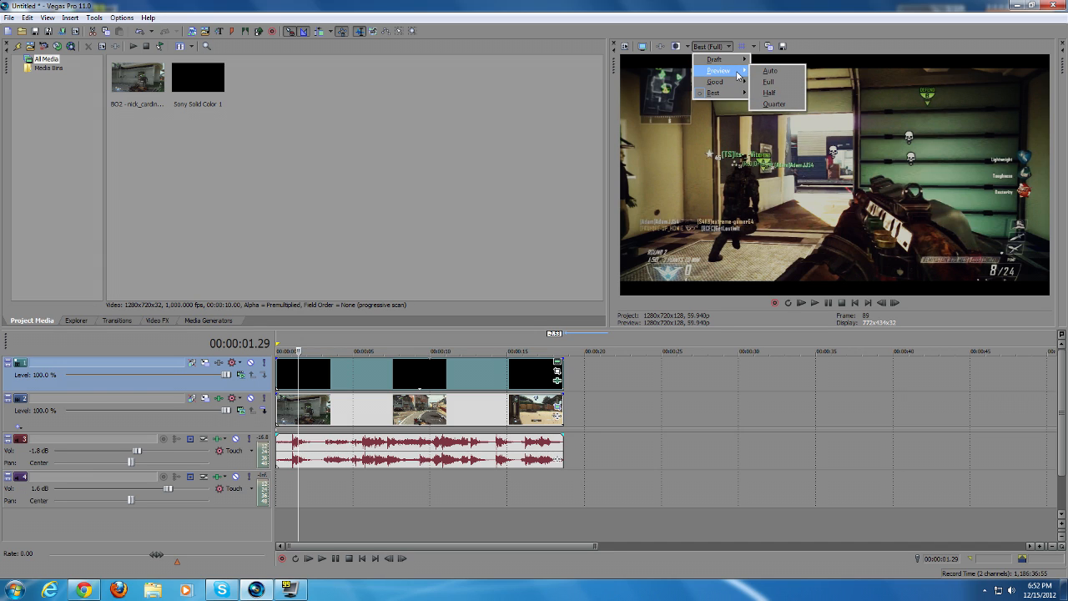
{"action": "left_click", "coordinate": [791, 93]}
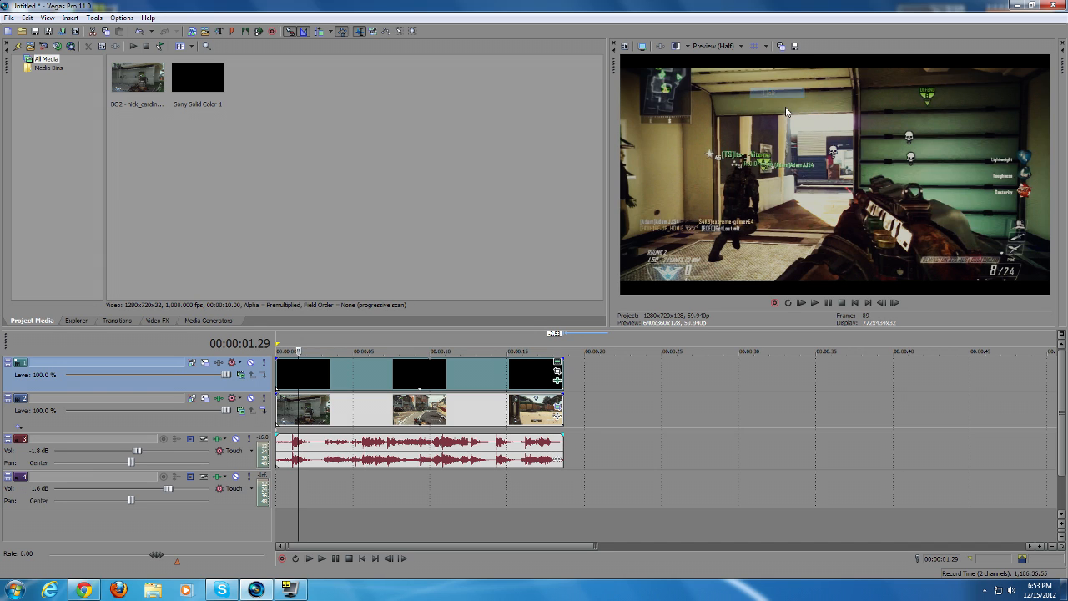
Try the Draft (Quarter) preview quality on the gameplay frame and return to Preview (Half)
{"action": "left_click", "coordinate": [741, 48]}
{"action": "mouse_move", "coordinate": [734, 60]}
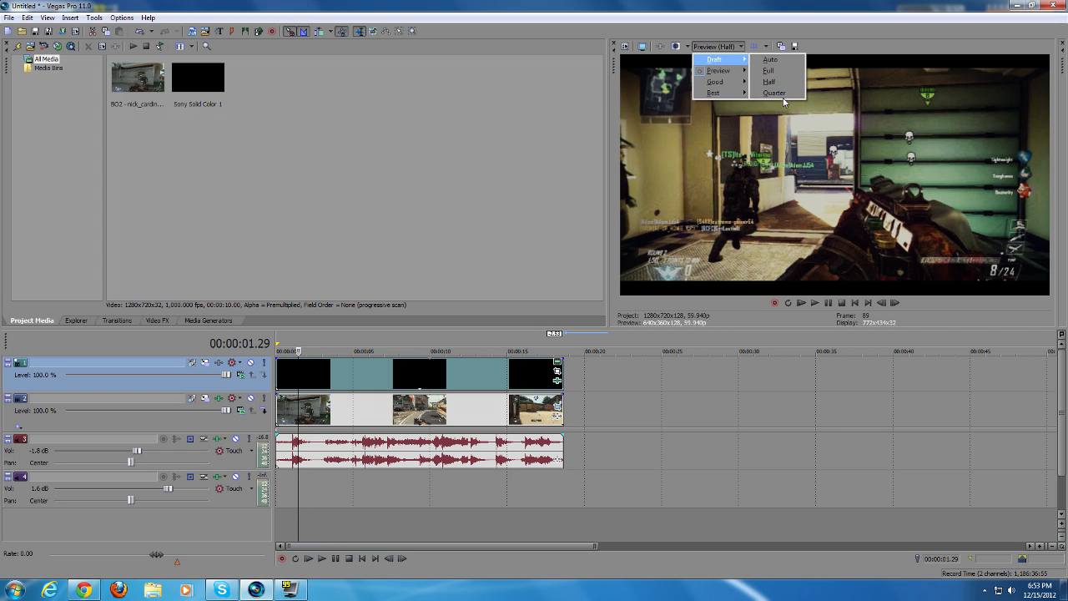
{"action": "left_click", "coordinate": [783, 98]}
{"action": "left_click", "coordinate": [723, 48]}
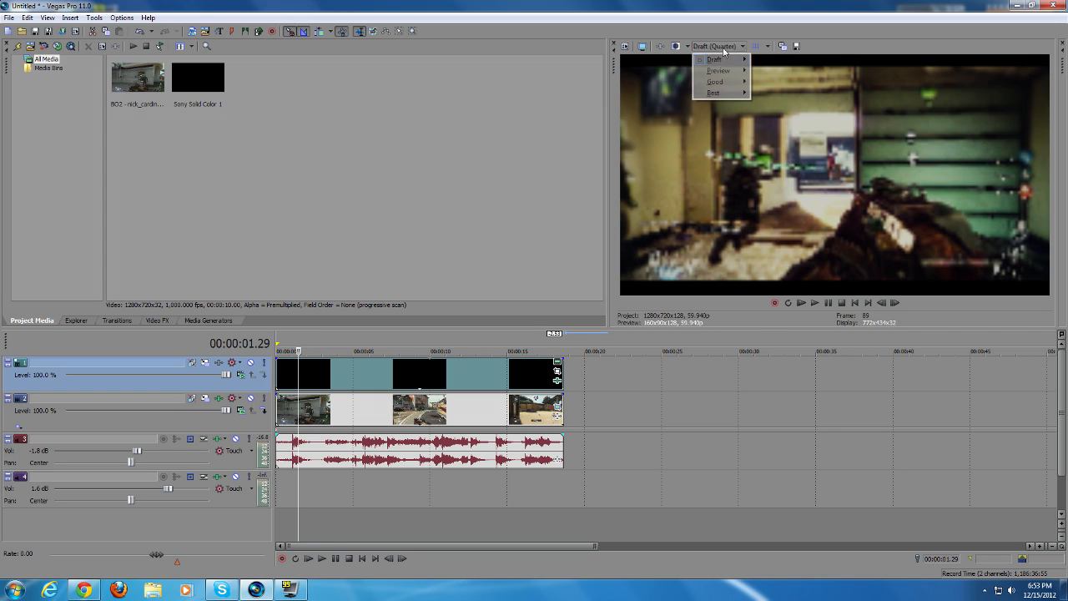
{"action": "mouse_move", "coordinate": [741, 75]}
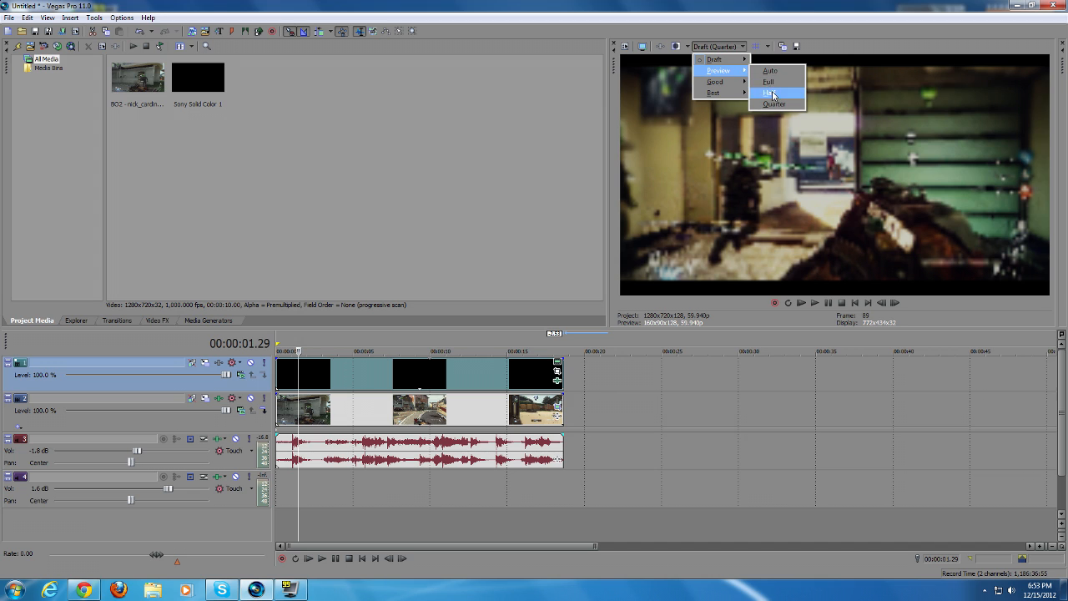
{"action": "left_click", "coordinate": [768, 93]}
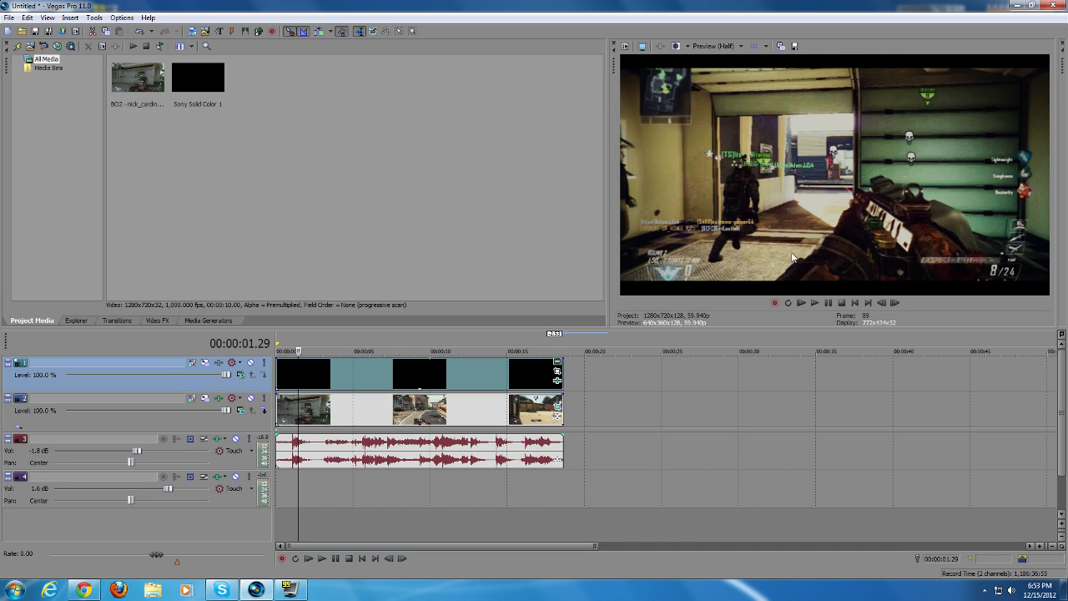
Play the colour-corrected gameplay in sections from 00:00:01.29 to about 00:00:12 to look for a kill shot
{"action": "left_click", "coordinate": [815, 302]}
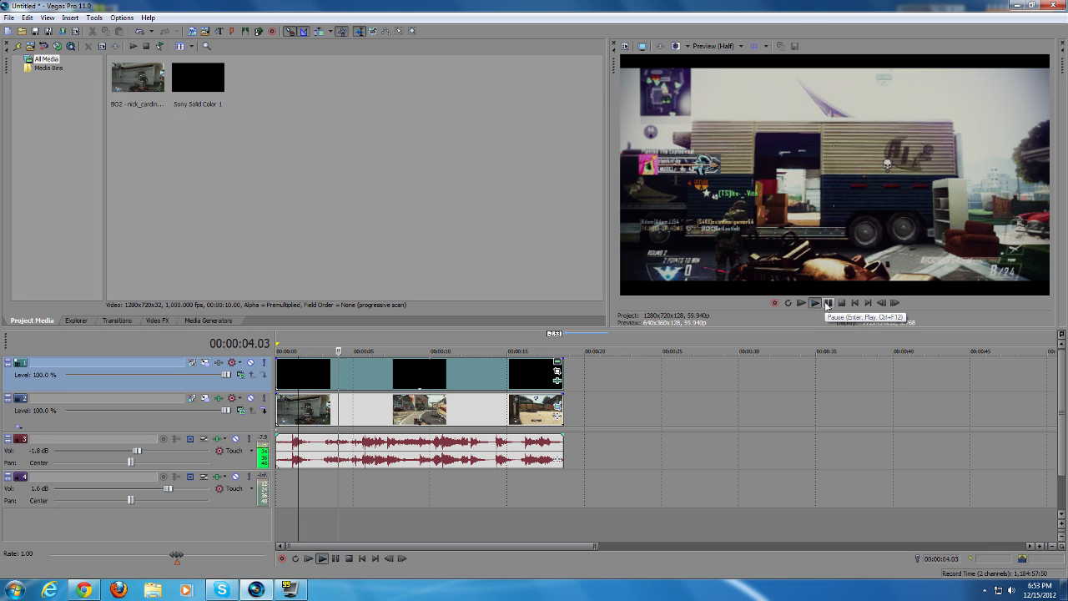
{"action": "left_click", "coordinate": [828, 302]}
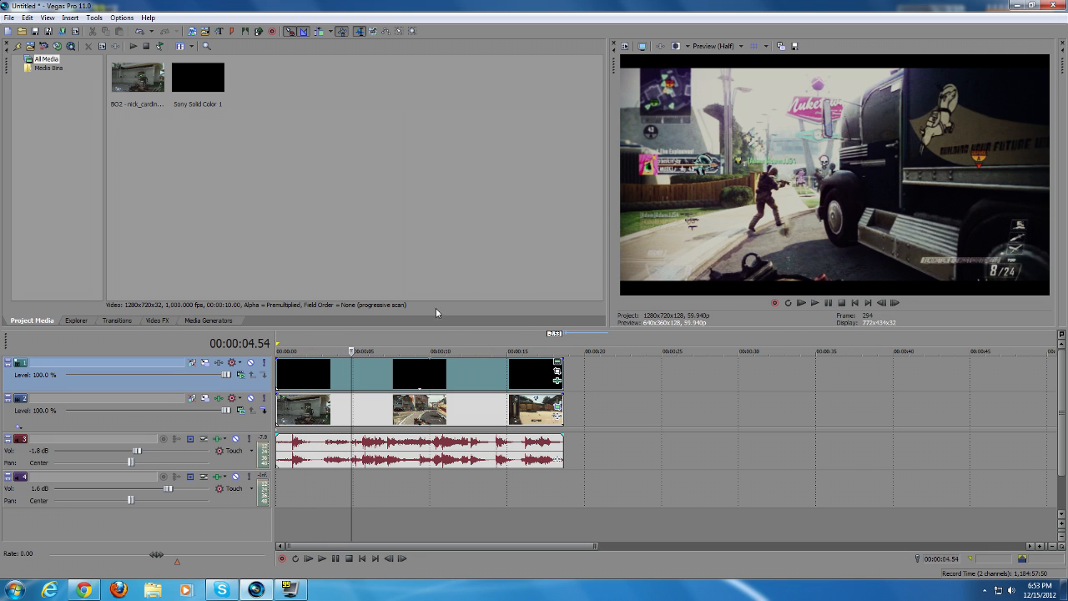
{"action": "left_click", "coordinate": [255, 430]}
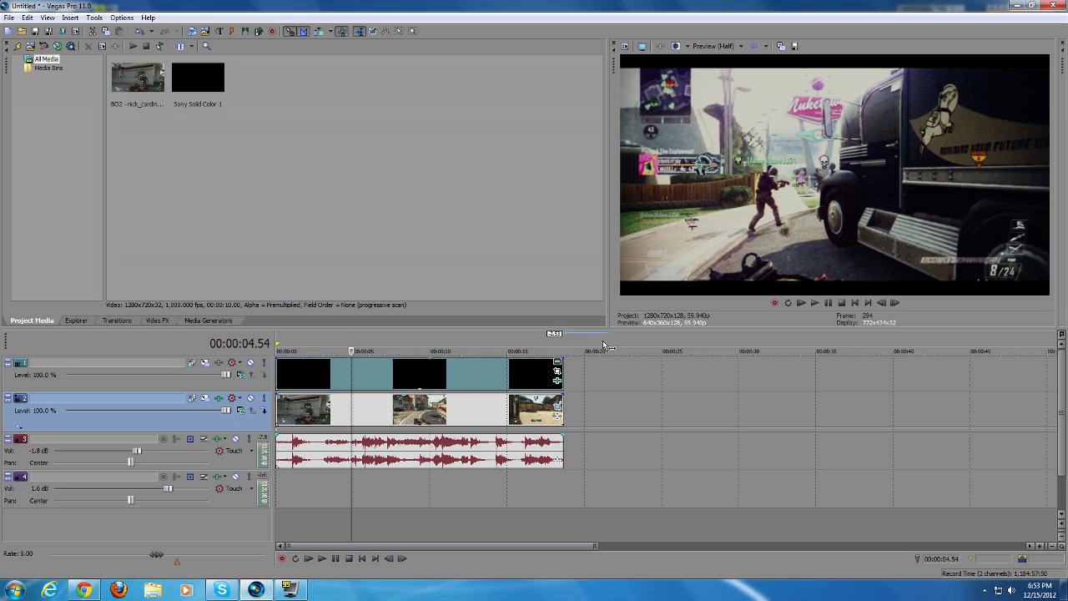
{"action": "left_click", "coordinate": [817, 302]}
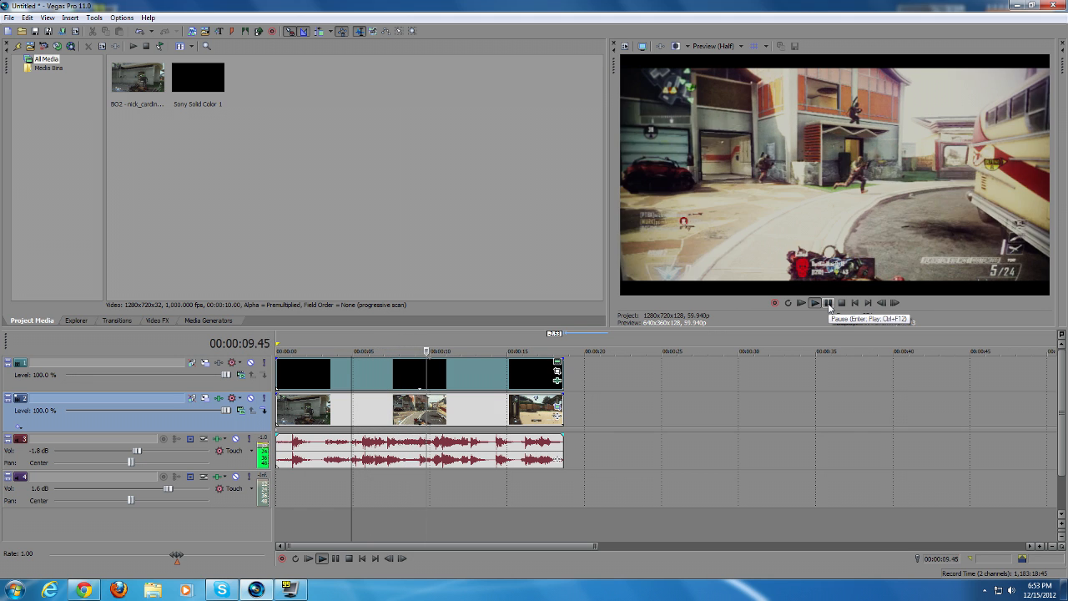
{"action": "left_click", "coordinate": [828, 303]}
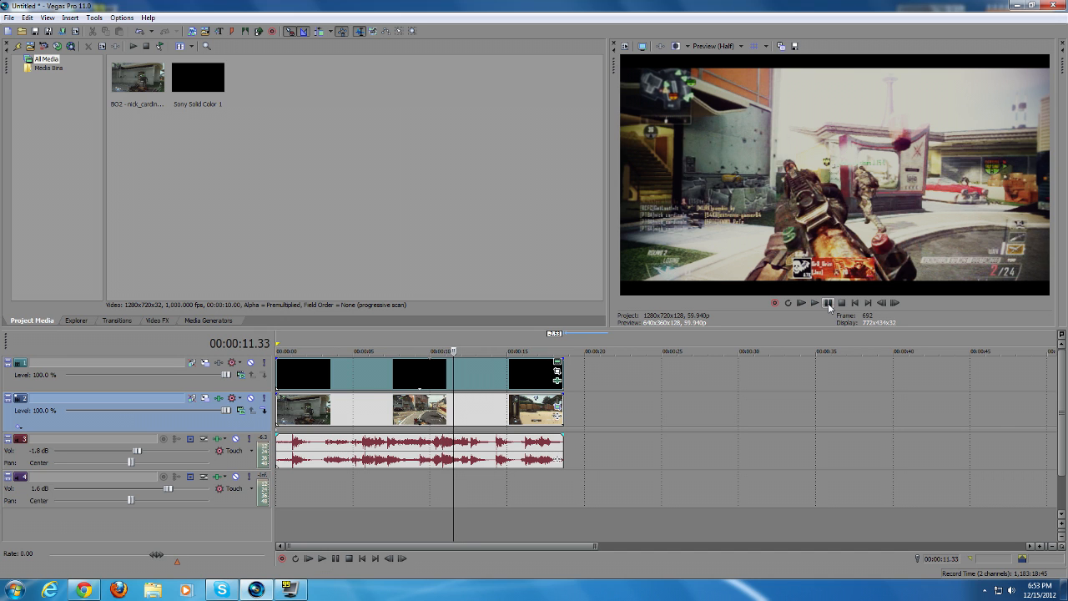
{"action": "left_click", "coordinate": [827, 307]}
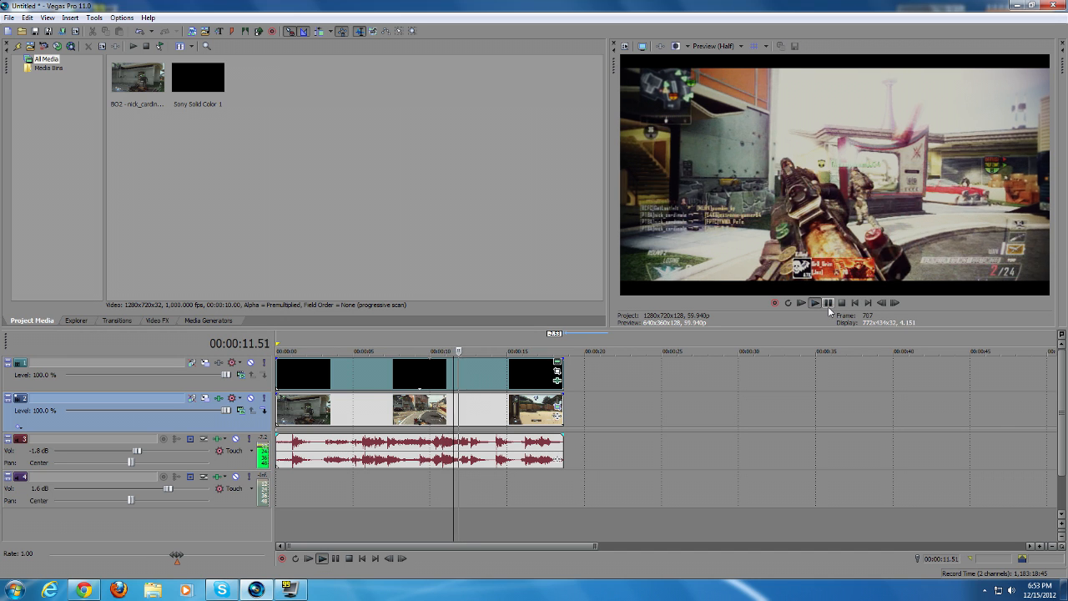
{"action": "left_click", "coordinate": [828, 306]}
Advance the cursor frame by frame to the gunshot at 00:00:12.41
{"action": "left_click", "coordinate": [893, 303]}
{"action": "left_click", "coordinate": [893, 304]}
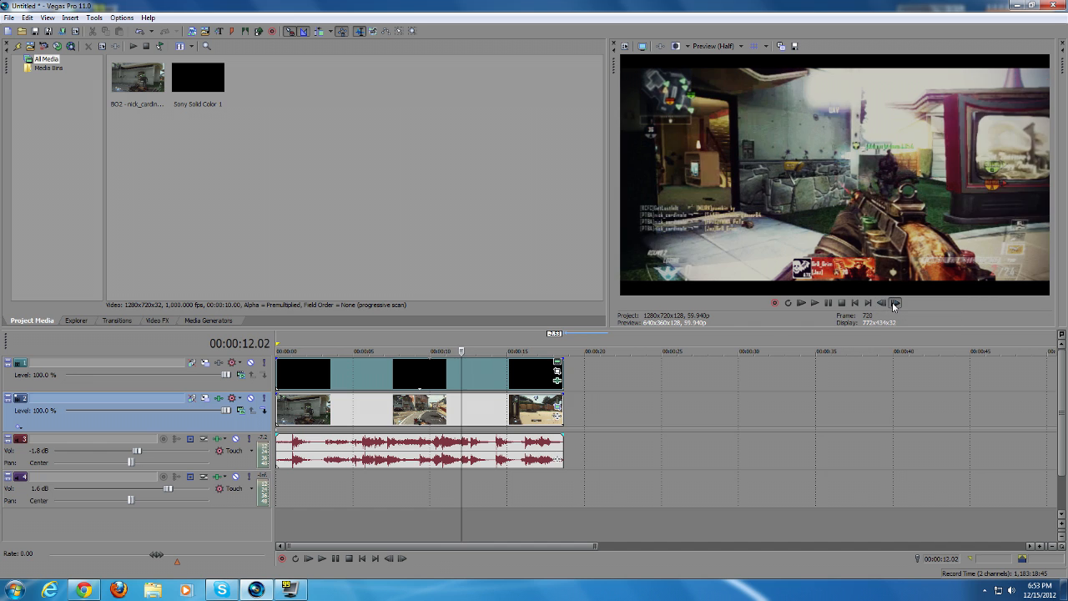
{"action": "left_click", "coordinate": [894, 304]}
{"action": "left_click", "coordinate": [894, 304]}
{"action": "left_click", "coordinate": [894, 304]}
{"action": "left_click", "coordinate": [893, 304]}
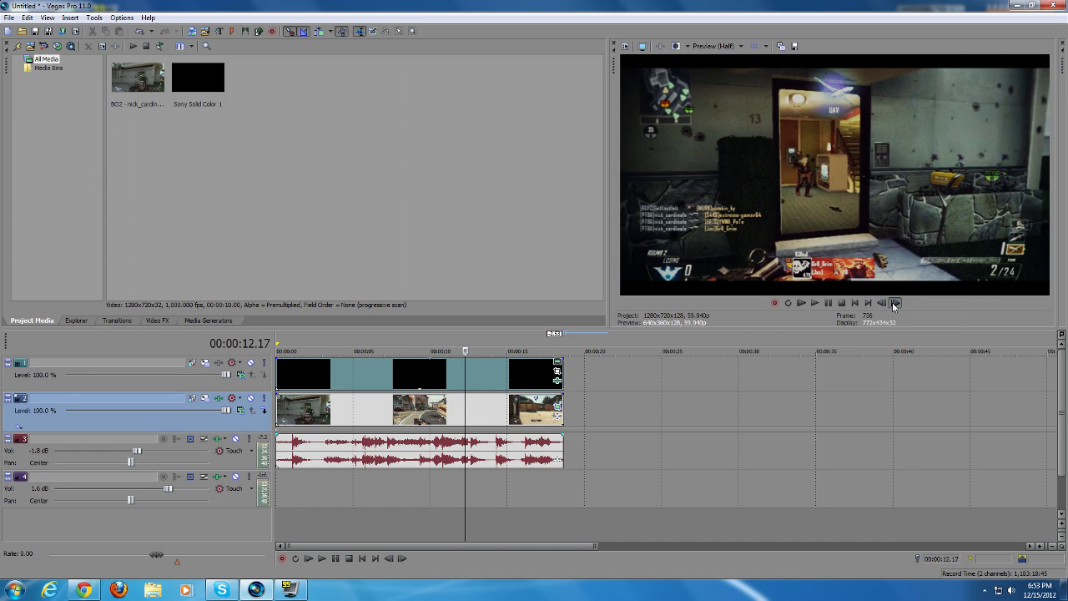
{"action": "left_click", "coordinate": [894, 303]}
{"action": "left_click", "coordinate": [894, 303]}
{"action": "left_click", "coordinate": [894, 304]}
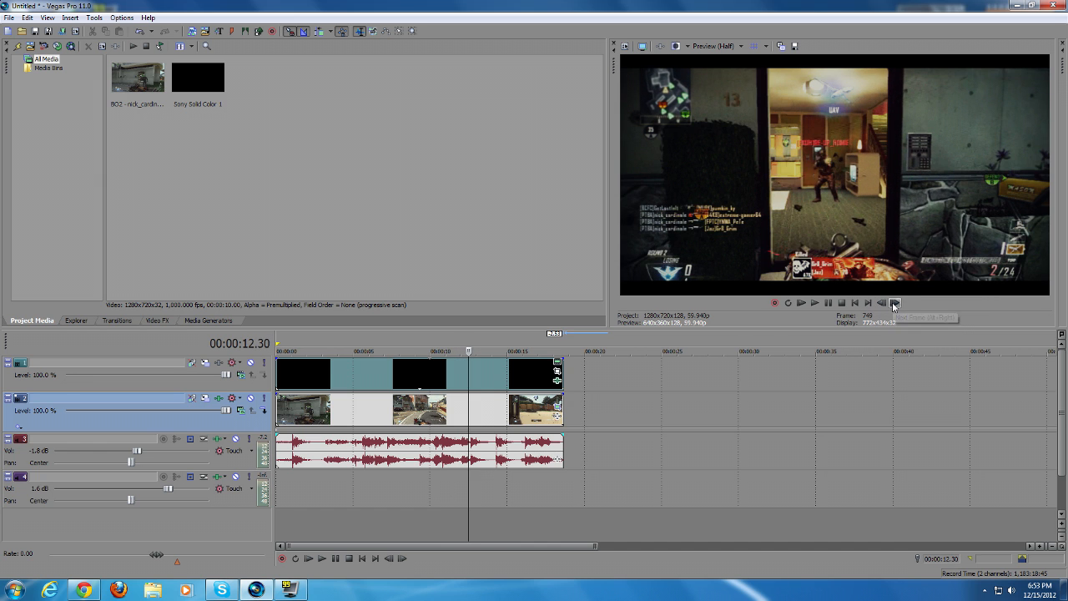
{"action": "left_click", "coordinate": [894, 304]}
{"action": "left_click", "coordinate": [894, 304]}
{"action": "left_click", "coordinate": [894, 303]}
{"action": "left_click", "coordinate": [893, 304]}
{"action": "left_click", "coordinate": [894, 303]}
{"action": "left_click", "coordinate": [894, 304]}
{"action": "left_click", "coordinate": [894, 303]}
{"action": "left_click", "coordinate": [893, 304]}
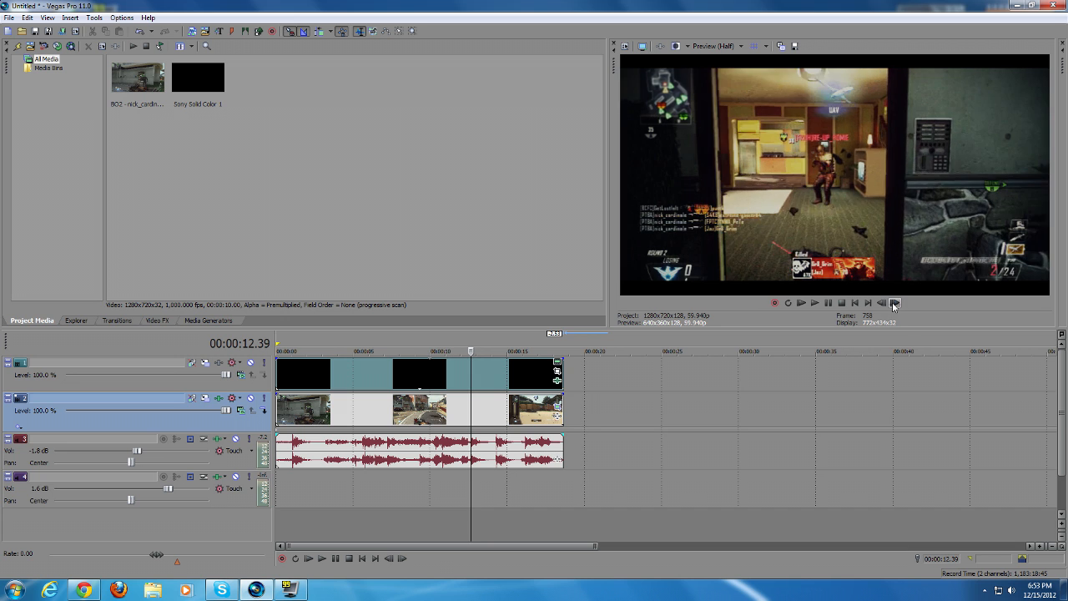
{"action": "left_click", "coordinate": [894, 304]}
{"action": "left_click", "coordinate": [894, 304]}
{"action": "left_click", "coordinate": [893, 303]}
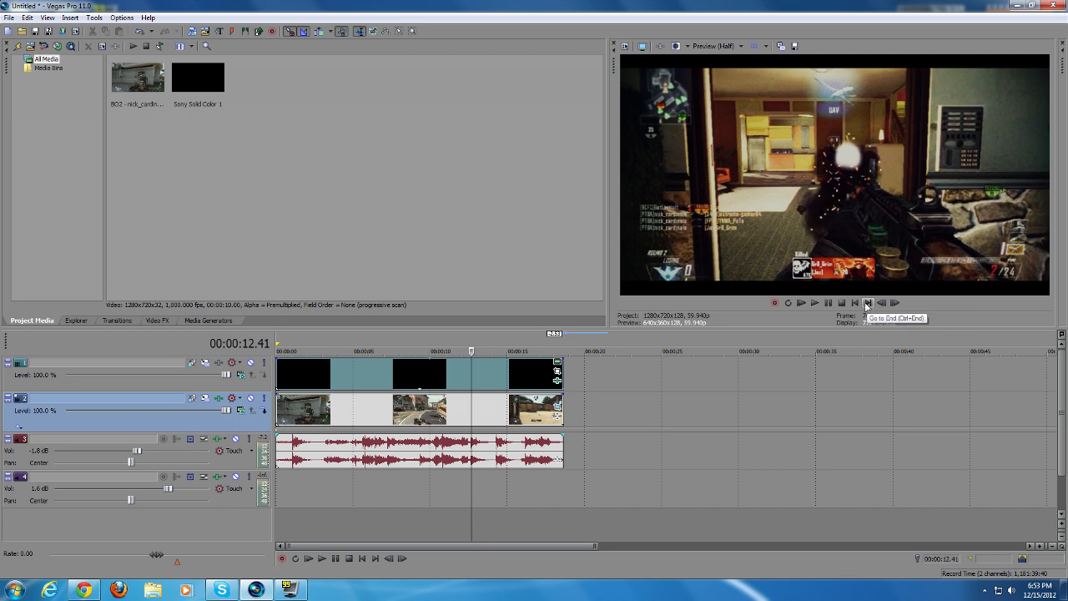
Split the gameplay video and its audio at the muzzle-flash frame, 00:00:12.39
{"action": "left_click_drag", "start_coordinate": [596, 543], "coordinate": [459, 524]}
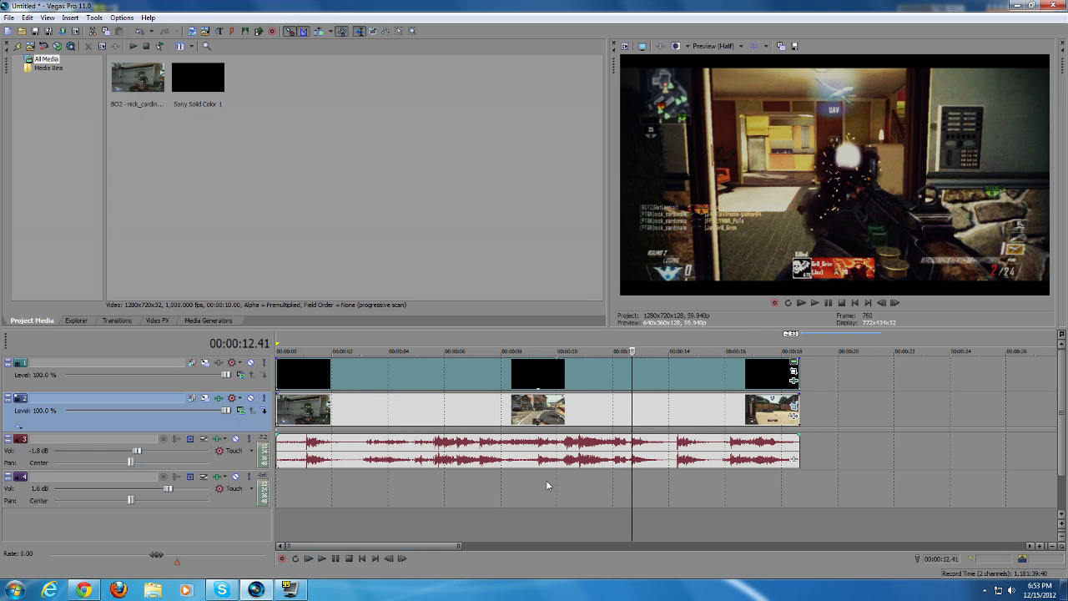
{"action": "left_click", "coordinate": [880, 304]}
{"action": "left_click", "coordinate": [881, 303]}
{"action": "left_click", "coordinate": [880, 304]}
{"action": "left_click", "coordinate": [893, 303]}
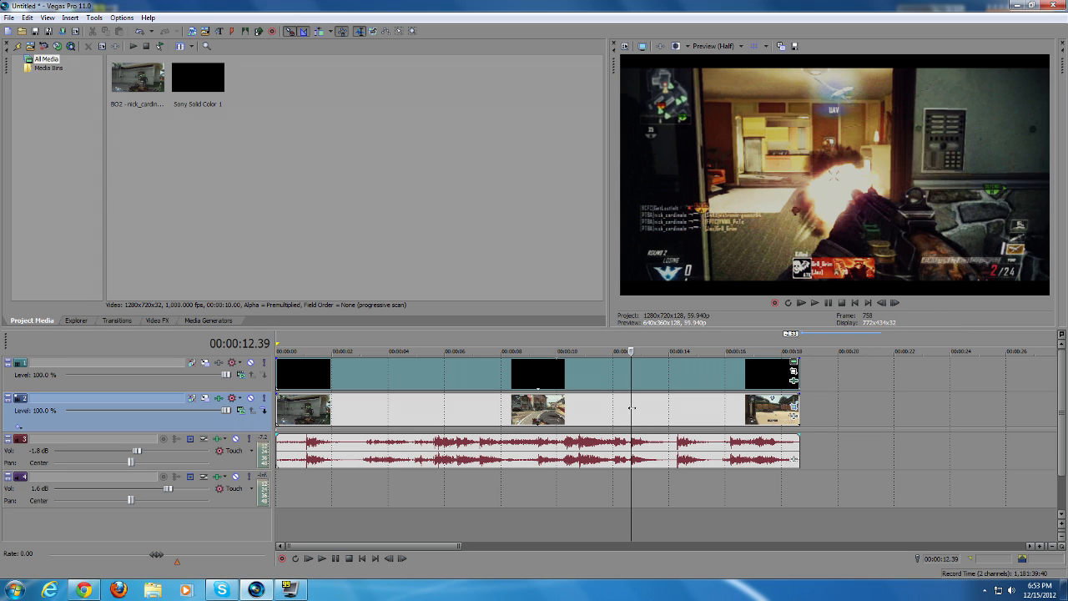
{"action": "left_click", "coordinate": [632, 408]}
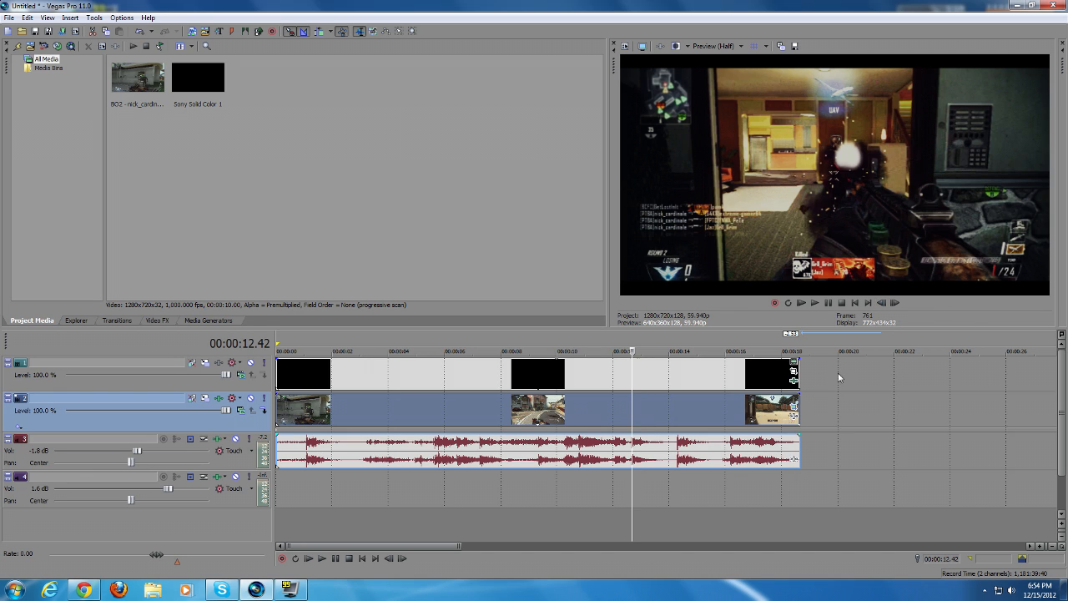
{"action": "left_click", "coordinate": [881, 304]}
{"action": "left_click", "coordinate": [881, 304]}
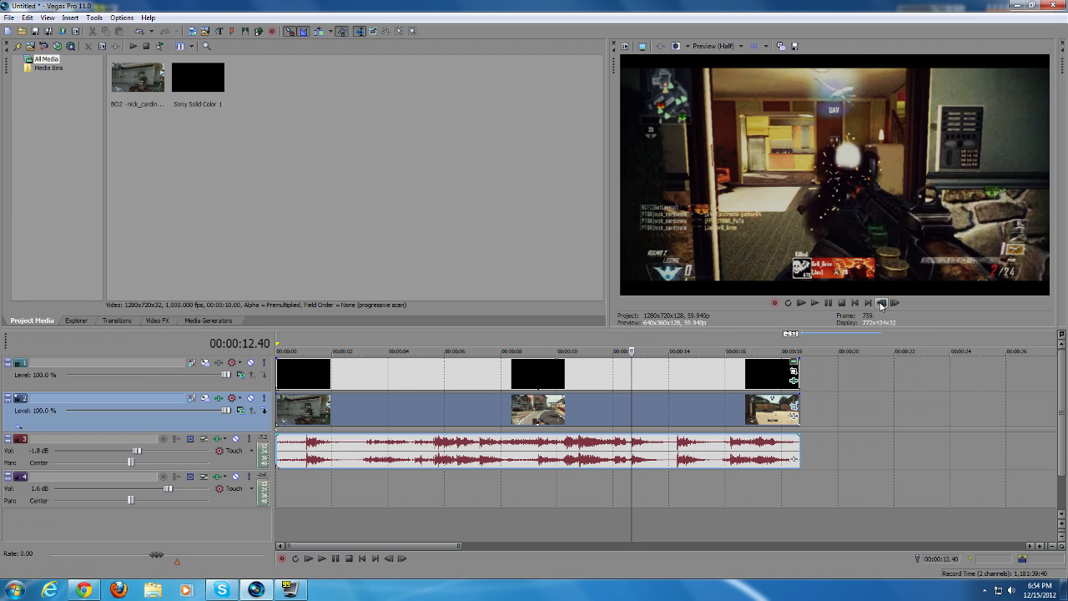
{"action": "left_click", "coordinate": [882, 303]}
{"action": "left_click", "coordinate": [882, 304]}
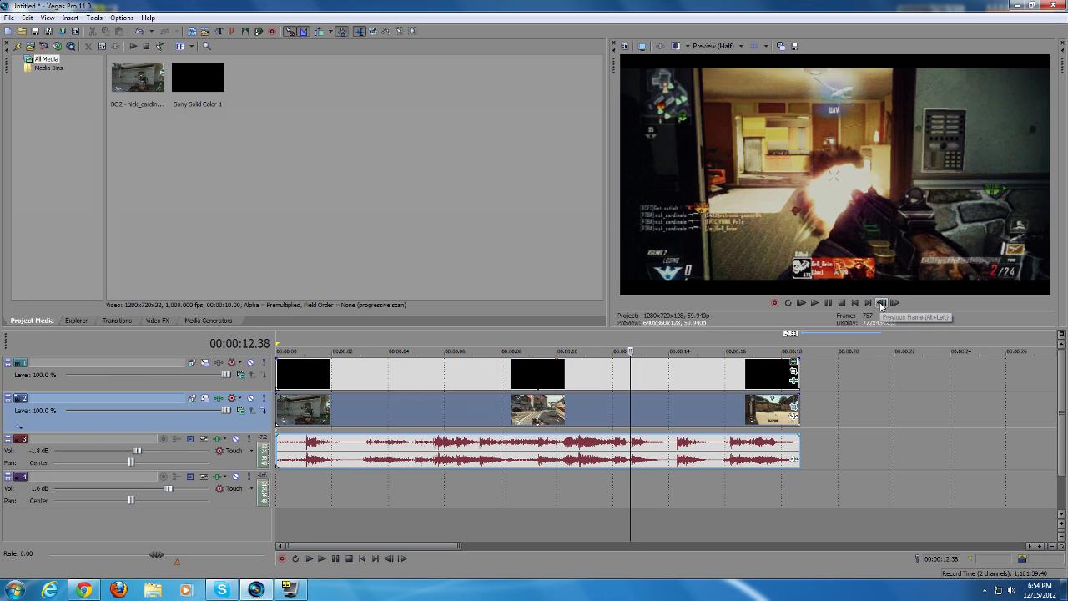
{"action": "left_click", "coordinate": [896, 304]}
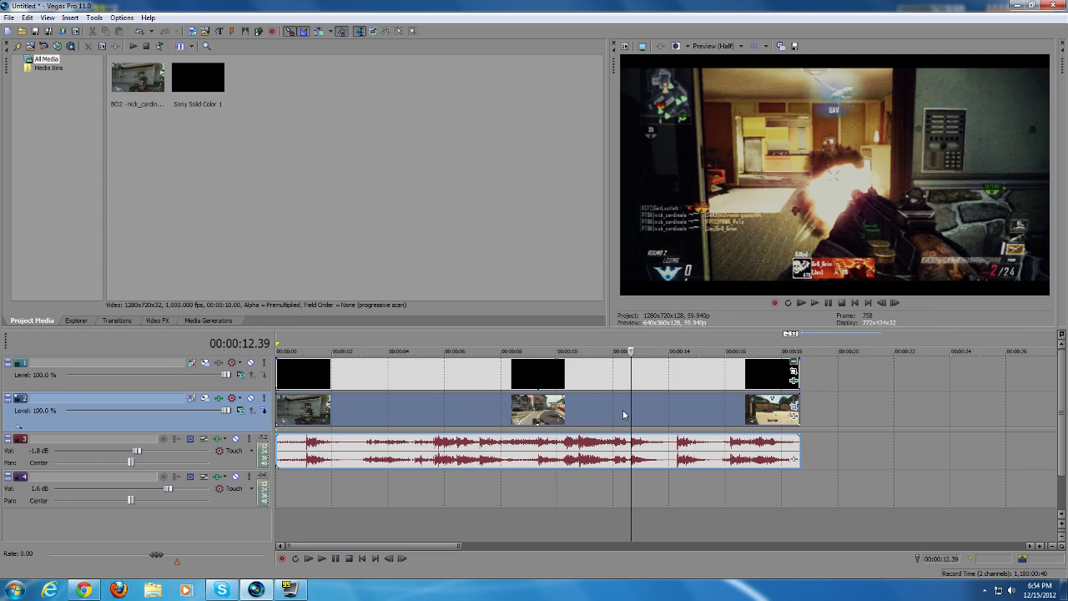
{"action": "key", "text": "s"}
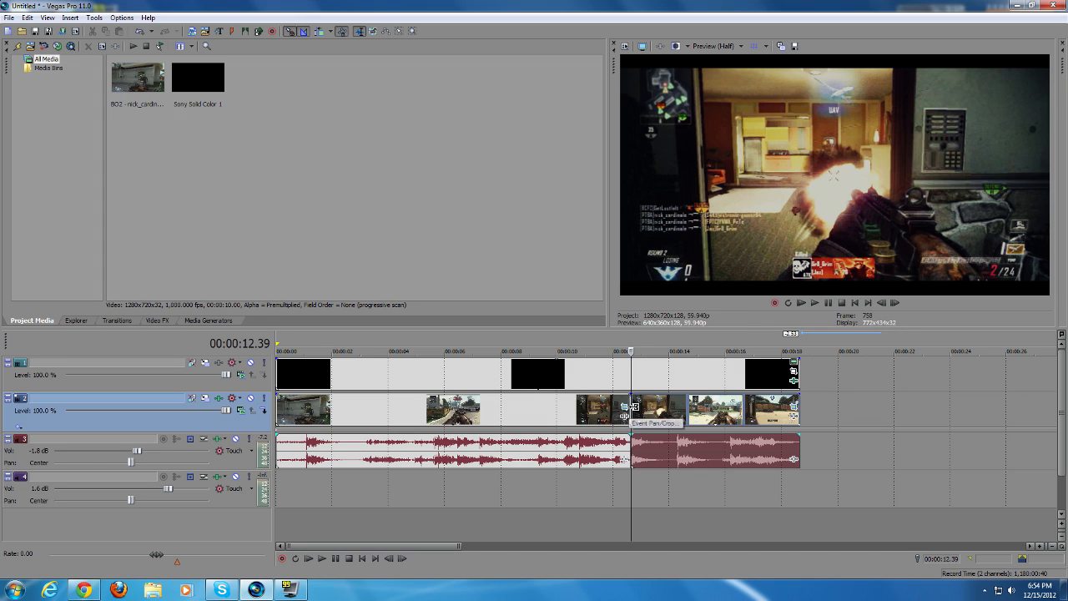
Split the gameplay again at 00:00:13.48 and move the remaining section away to start at about 00:00:19
{"action": "left_click", "coordinate": [655, 409]}
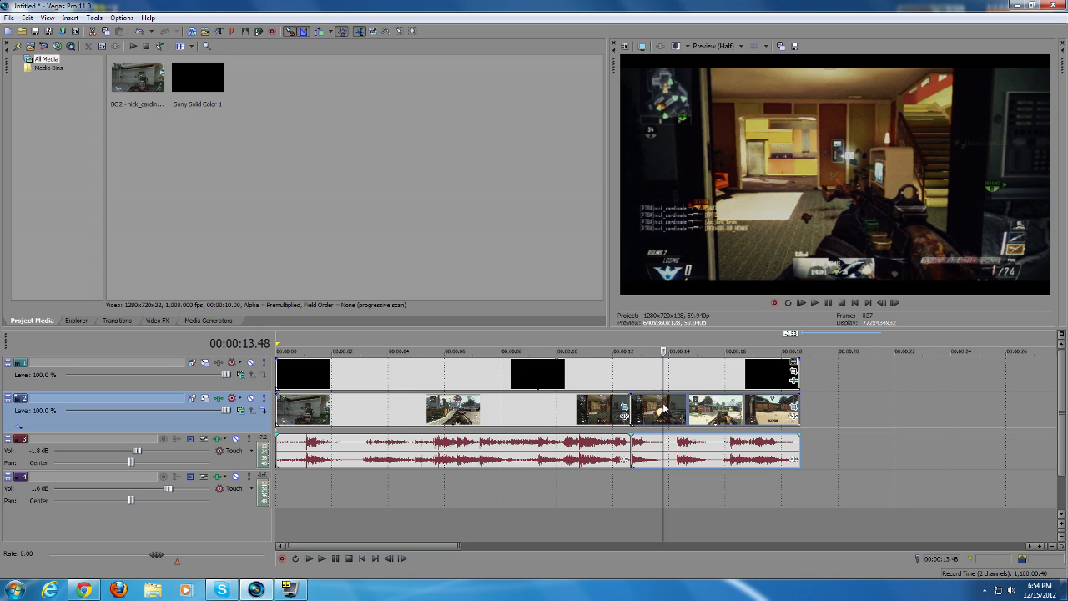
{"action": "left_click", "coordinate": [663, 407]}
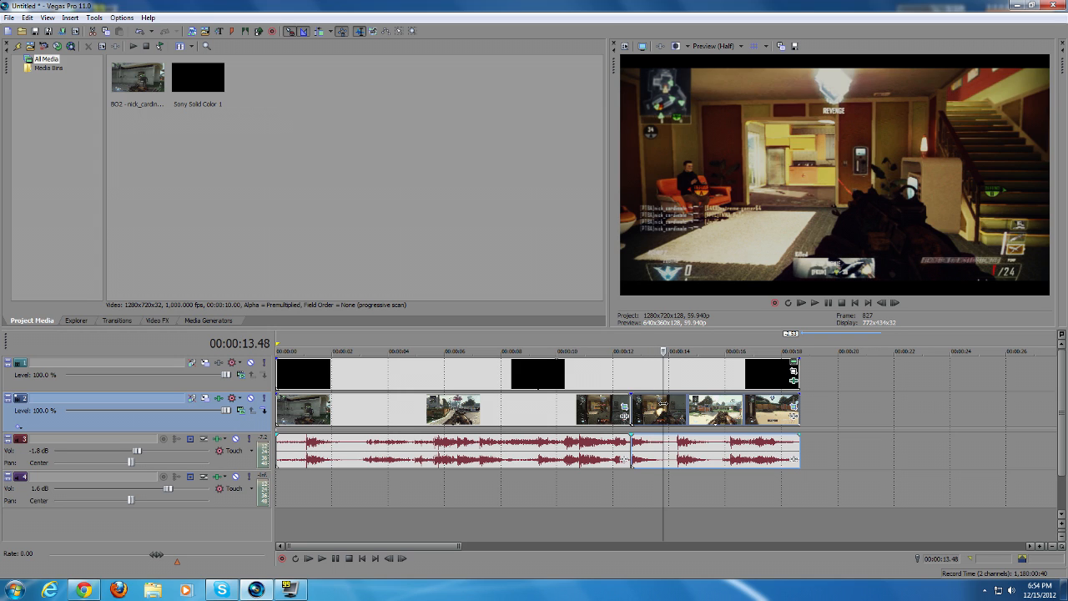
{"action": "key", "text": "s"}
{"action": "left_click_drag", "start_coordinate": [682, 407], "coordinate": [840, 406]}
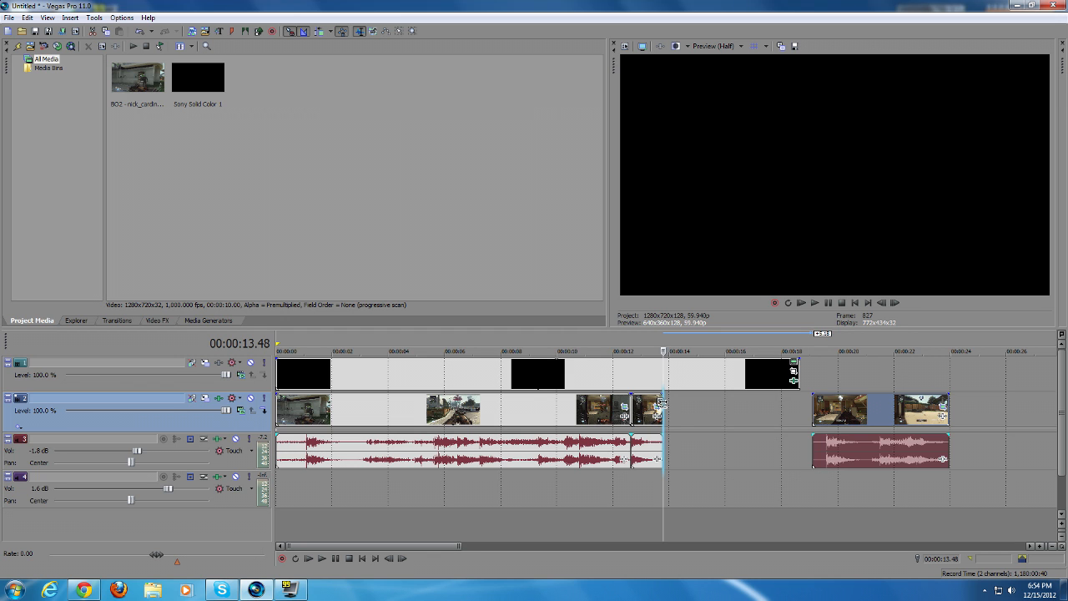
Try slowing the short kill clip by stretching its end to about 00:00:17, play the result and undo the changes
{"action": "left_click_drag", "start_coordinate": [660, 403], "coordinate": [760, 405]}
{"action": "left_click_drag", "start_coordinate": [832, 404], "coordinate": [782, 417]}
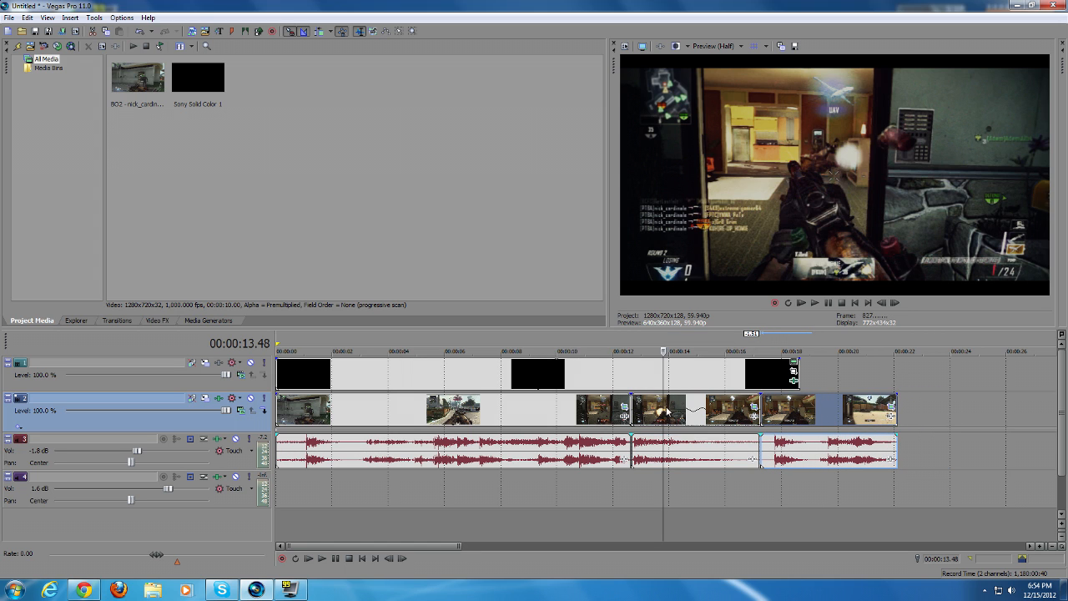
{"action": "left_click", "coordinate": [616, 343]}
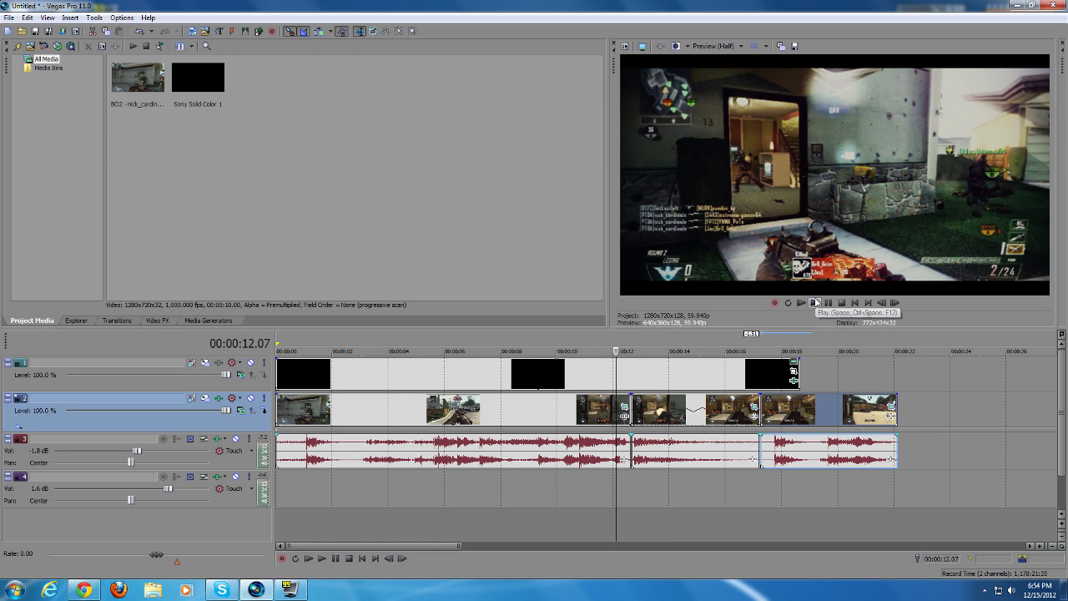
{"action": "left_click", "coordinate": [814, 303]}
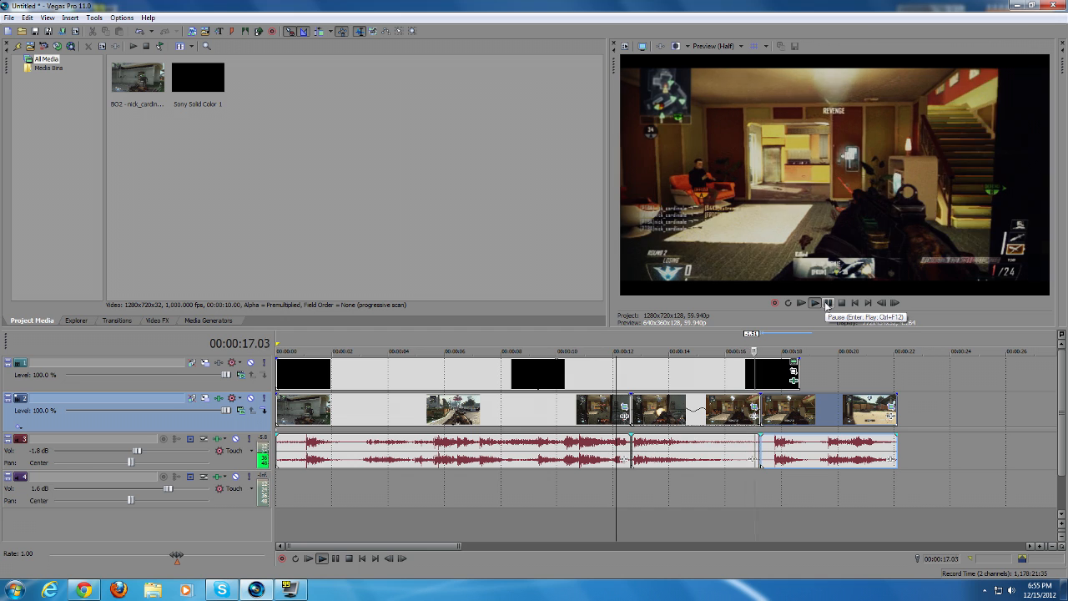
{"action": "left_click", "coordinate": [827, 304]}
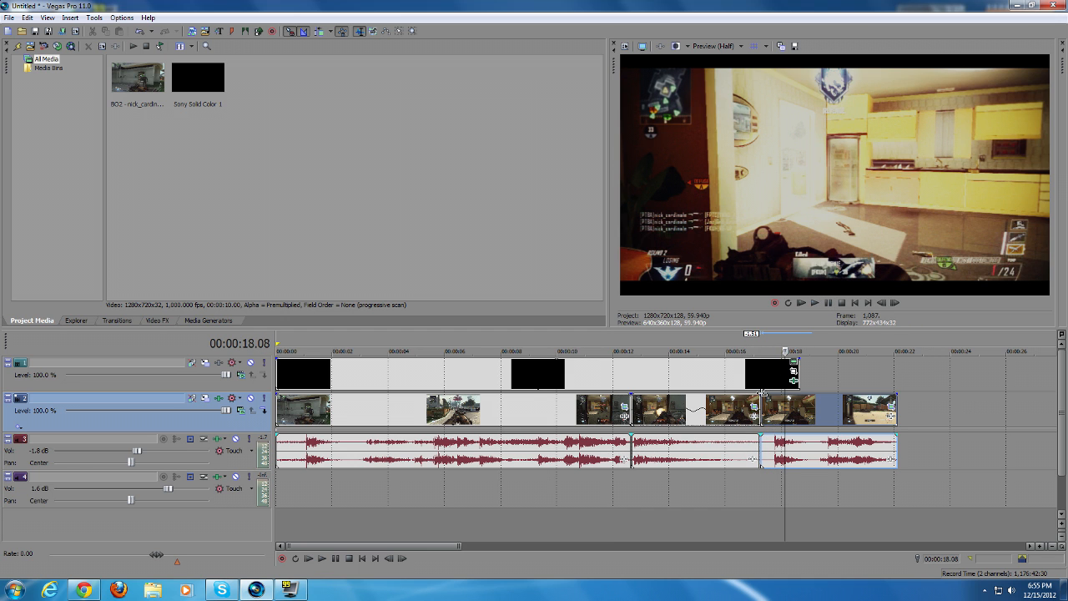
{"action": "key", "text": "ctrl+z"}
{"action": "key", "text": "ctrl+z"}
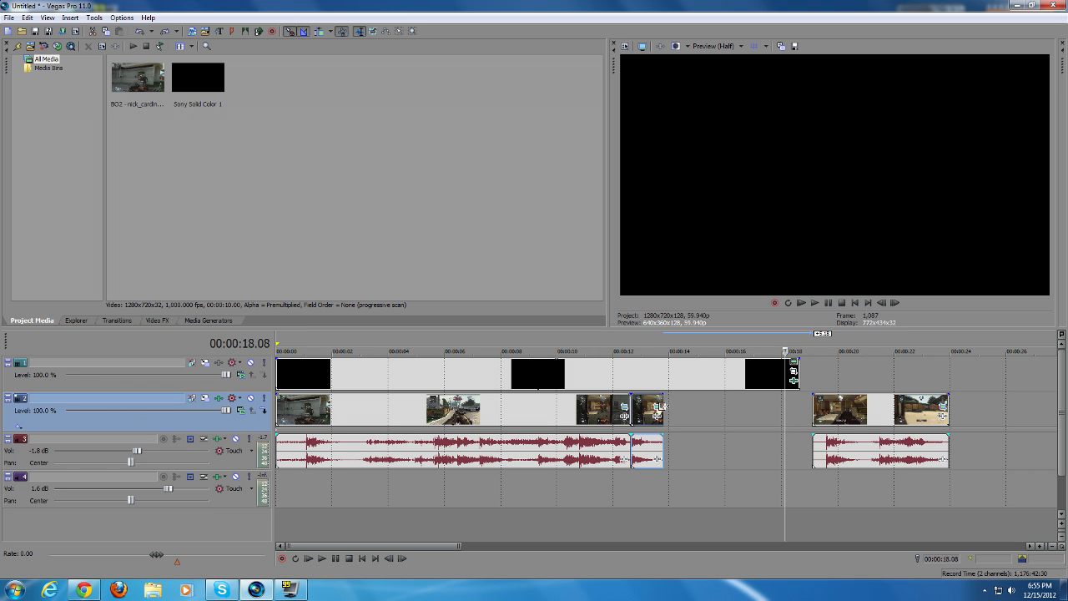
Add the TwixtorPRO effect to the short kill clip and apply its Best 20% preset
{"action": "left_click", "coordinate": [657, 416]}
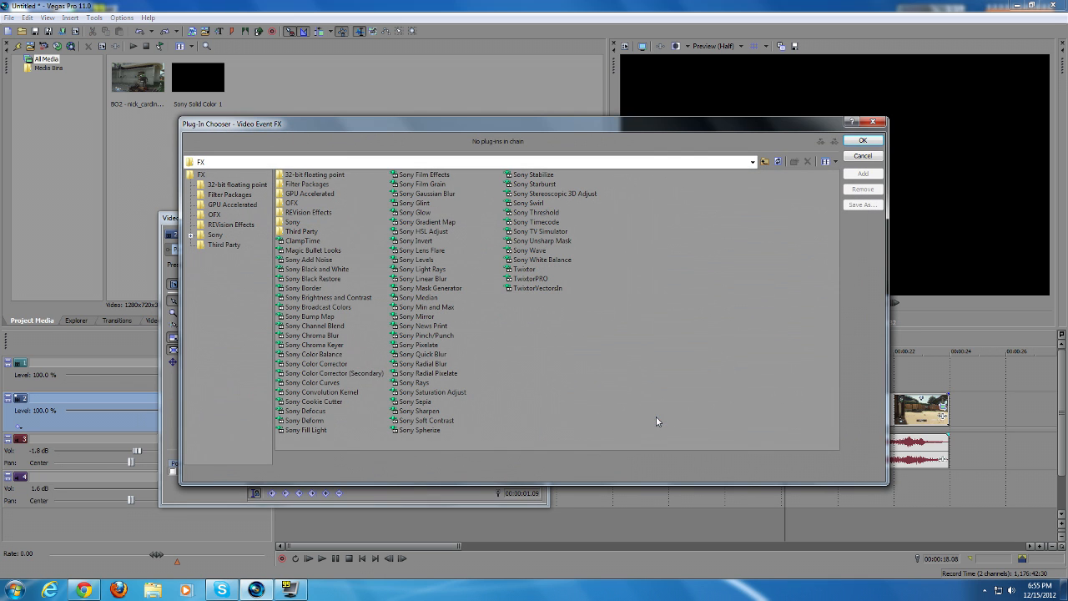
{"action": "left_click", "coordinate": [539, 278]}
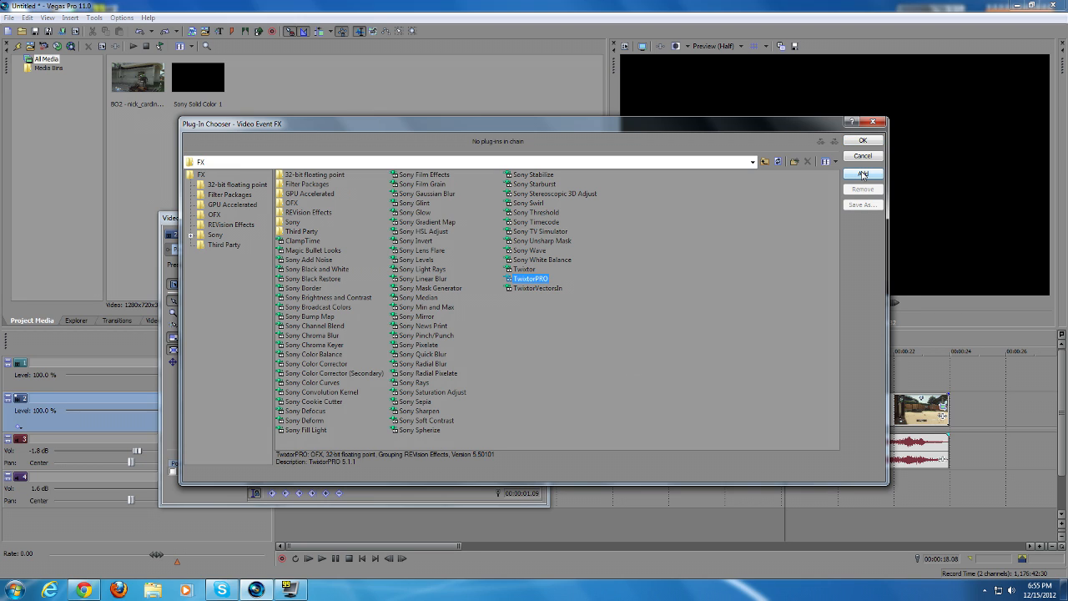
{"action": "left_click", "coordinate": [864, 175]}
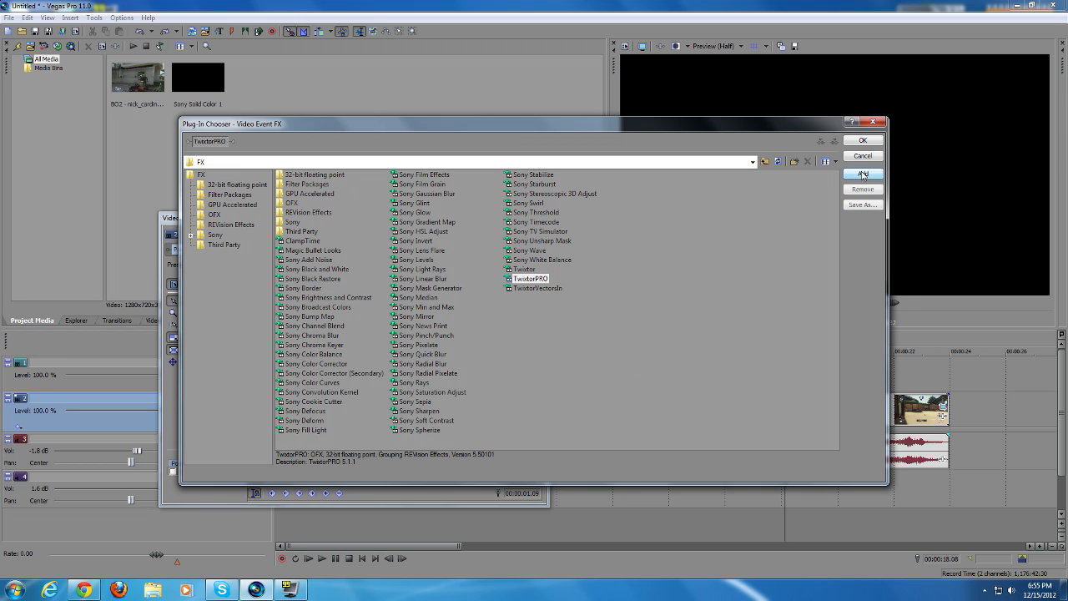
{"action": "left_click", "coordinate": [856, 144]}
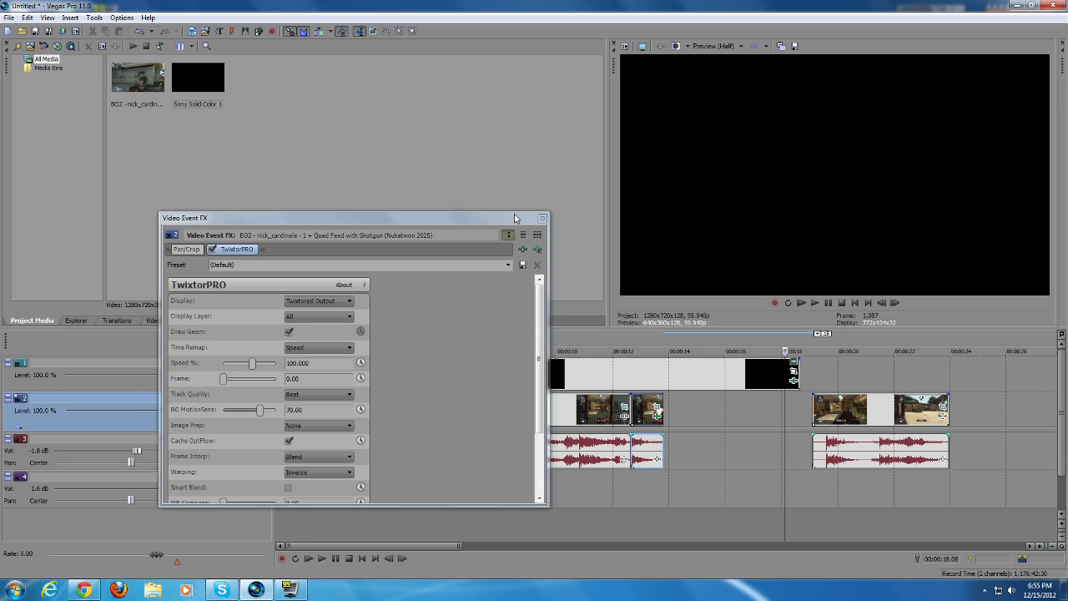
{"action": "left_click_drag", "start_coordinate": [517, 211], "coordinate": [507, 114]}
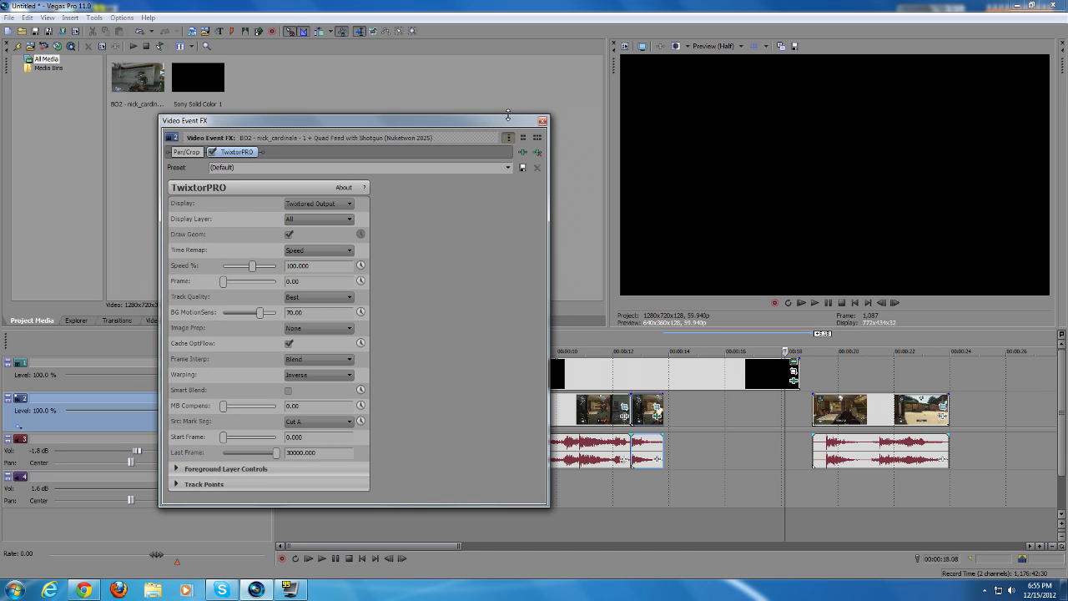
{"action": "left_click", "coordinate": [507, 167]}
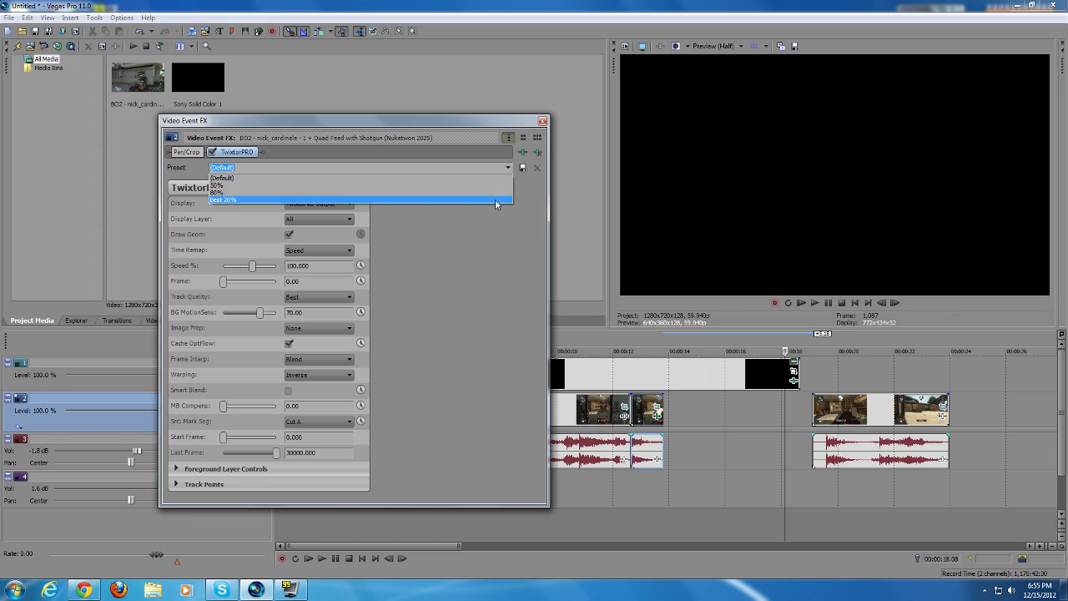
{"action": "left_click", "coordinate": [495, 198]}
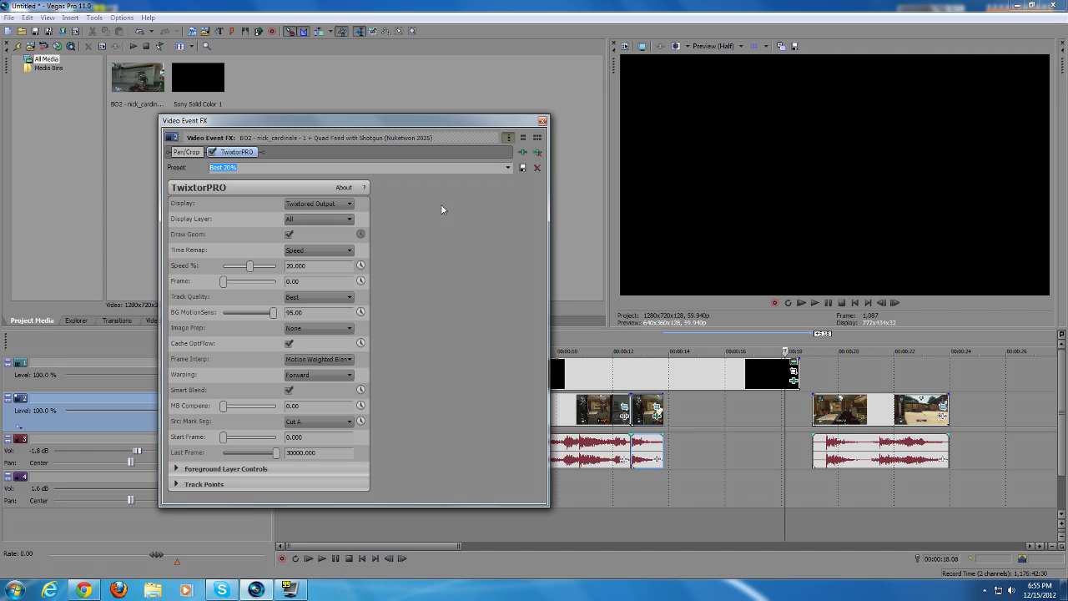
Try a TwixtorPRO speed of 31.579% on the kill clip at 00:00:13.02, and return to the Best 20% preset
{"action": "left_click", "coordinate": [641, 336]}
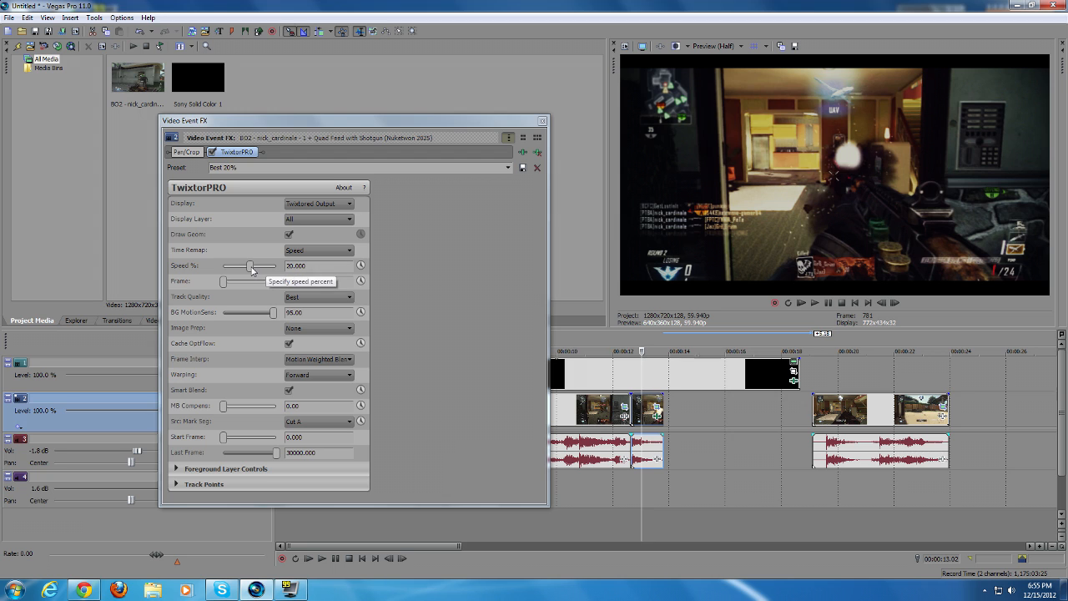
{"action": "left_click_drag", "start_coordinate": [249, 266], "coordinate": [252, 269]}
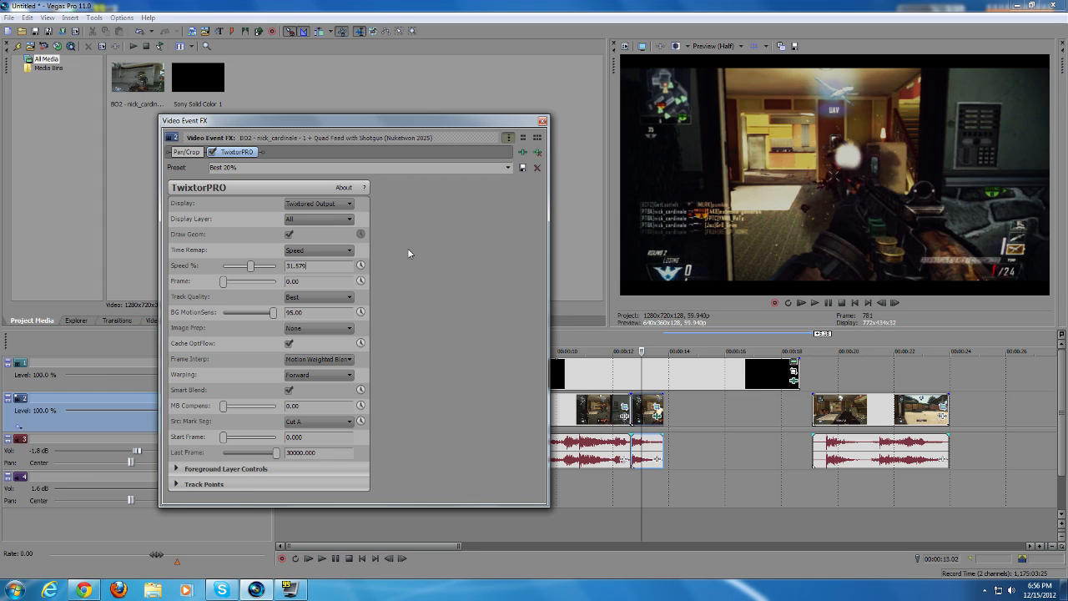
{"action": "left_click", "coordinate": [508, 169]}
{"action": "left_click", "coordinate": [504, 200]}
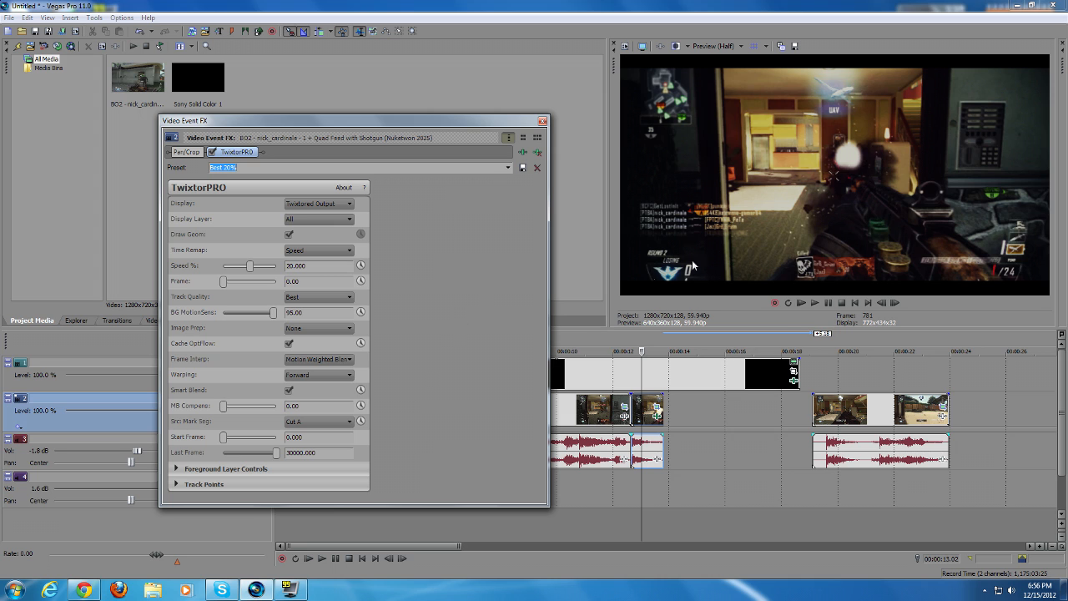
{"action": "left_click", "coordinate": [541, 121]}
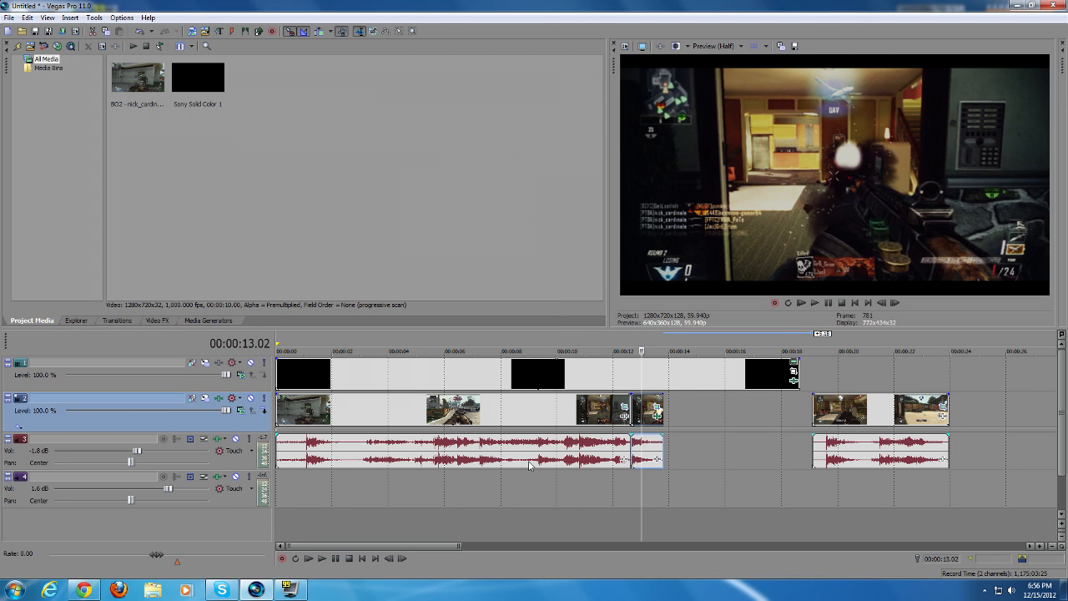
Scrub through the slowed kill clip from 00:00:12.39 and extend its end to 00:00:14.51
{"action": "left_click", "coordinate": [630, 340]}
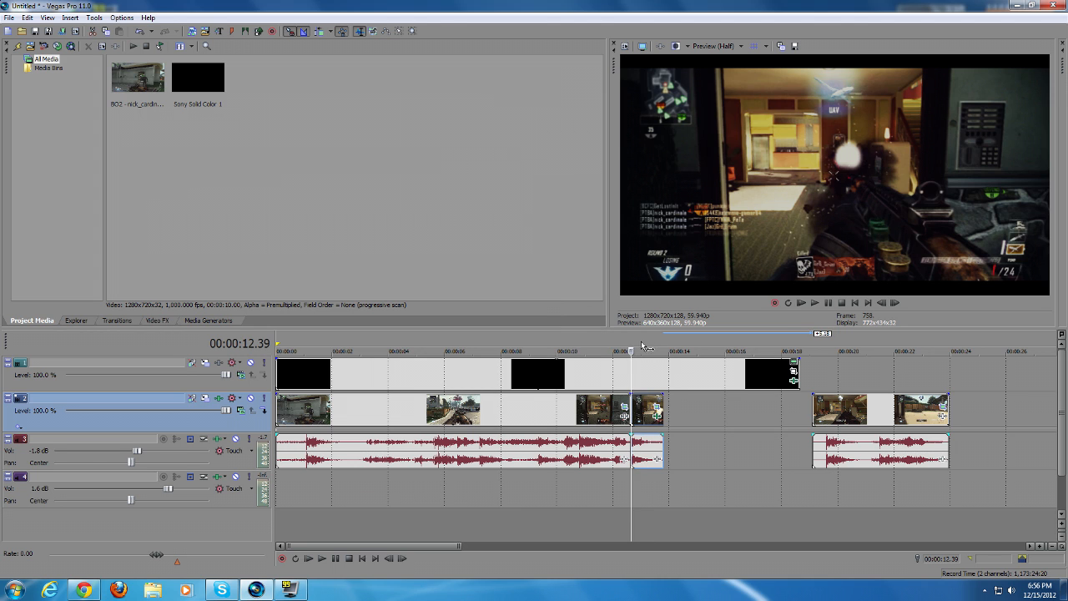
{"action": "left_click", "coordinate": [647, 343]}
{"action": "left_click", "coordinate": [656, 342]}
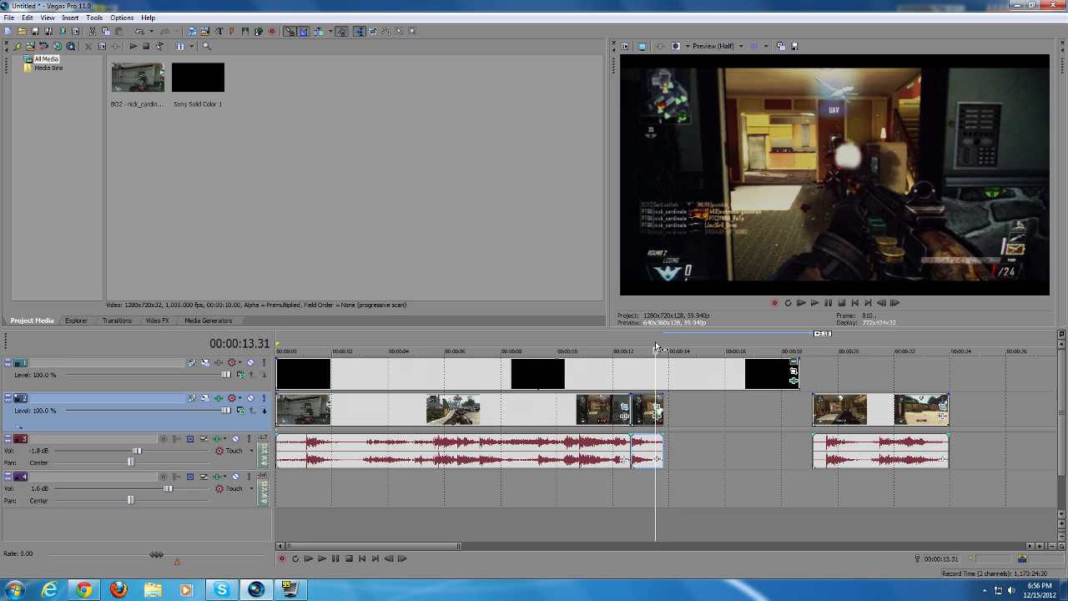
{"action": "left_click", "coordinate": [659, 338]}
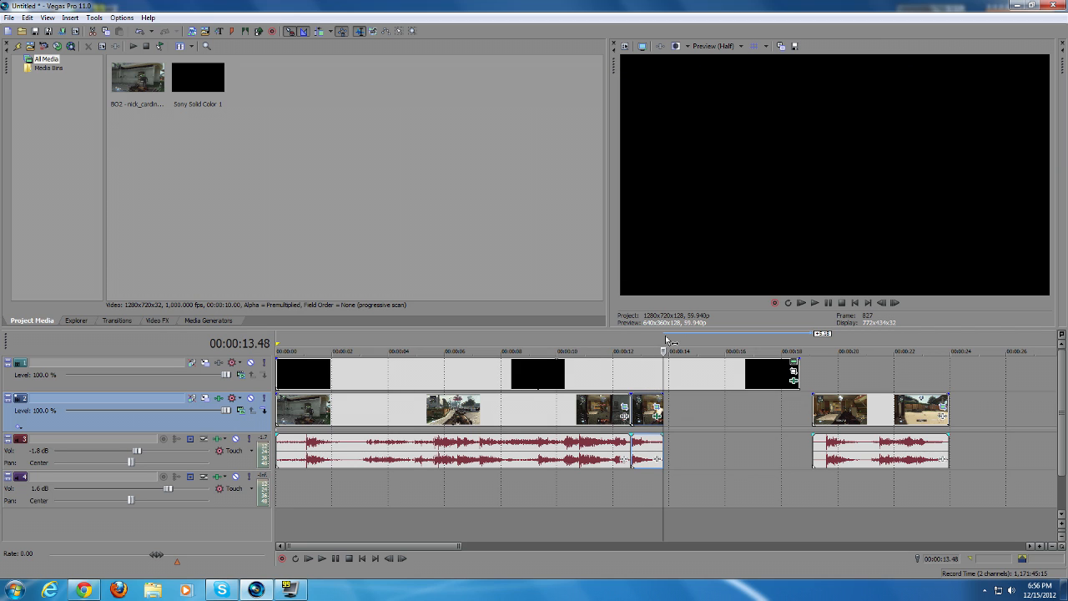
{"action": "left_click", "coordinate": [658, 337]}
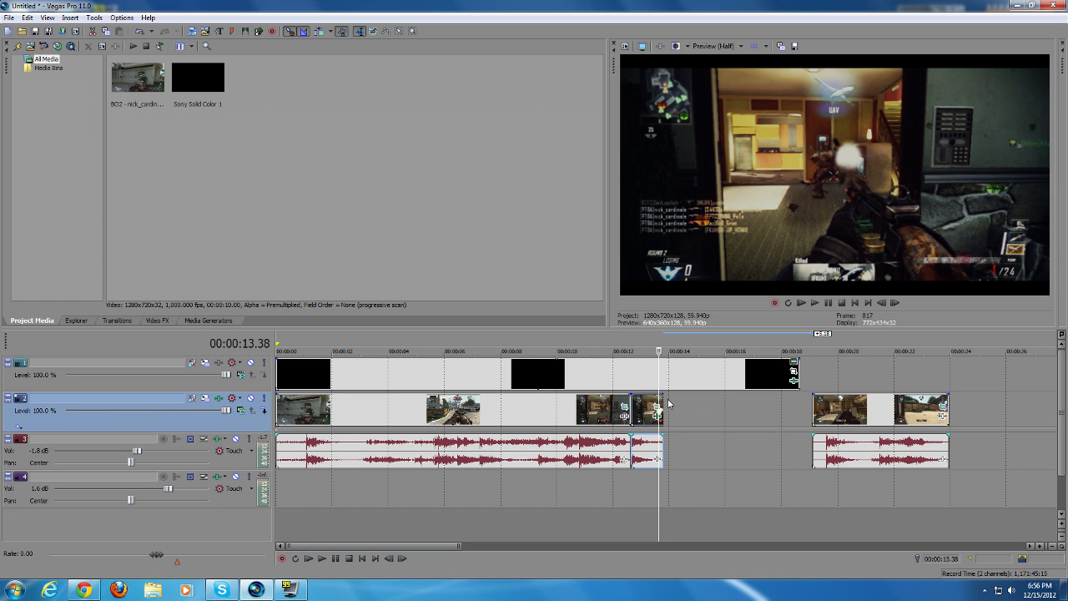
{"action": "left_click_drag", "start_coordinate": [663, 405], "coordinate": [689, 403]}
Check the extended slow-motion section and move the remaining gameplay back to join its end at 00:00:14.51
{"action": "left_click", "coordinate": [667, 343]}
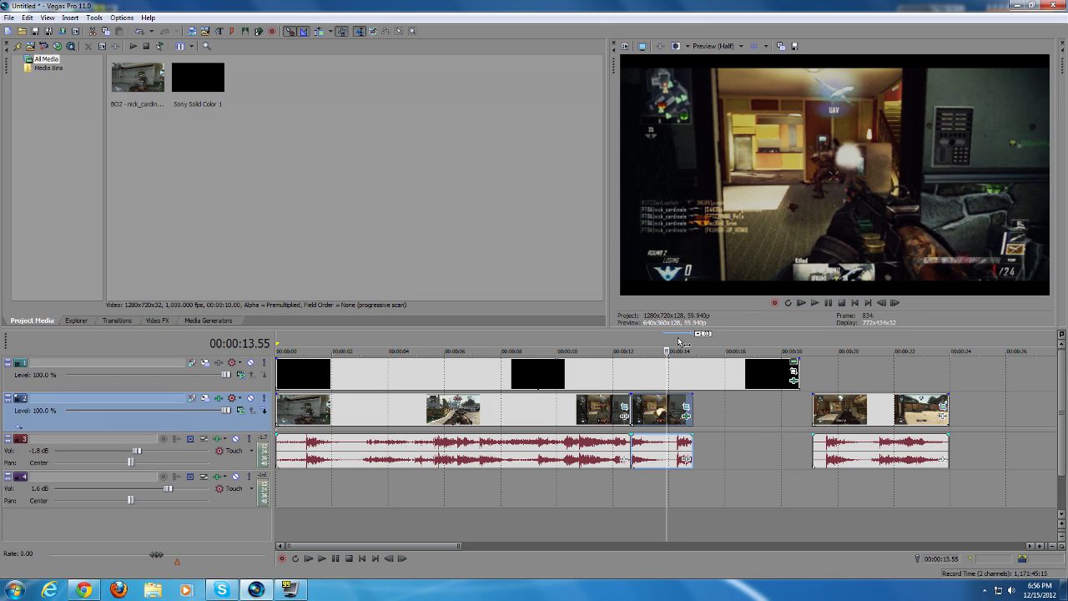
{"action": "left_click", "coordinate": [677, 342]}
{"action": "left_click", "coordinate": [688, 343]}
{"action": "left_click", "coordinate": [687, 344]}
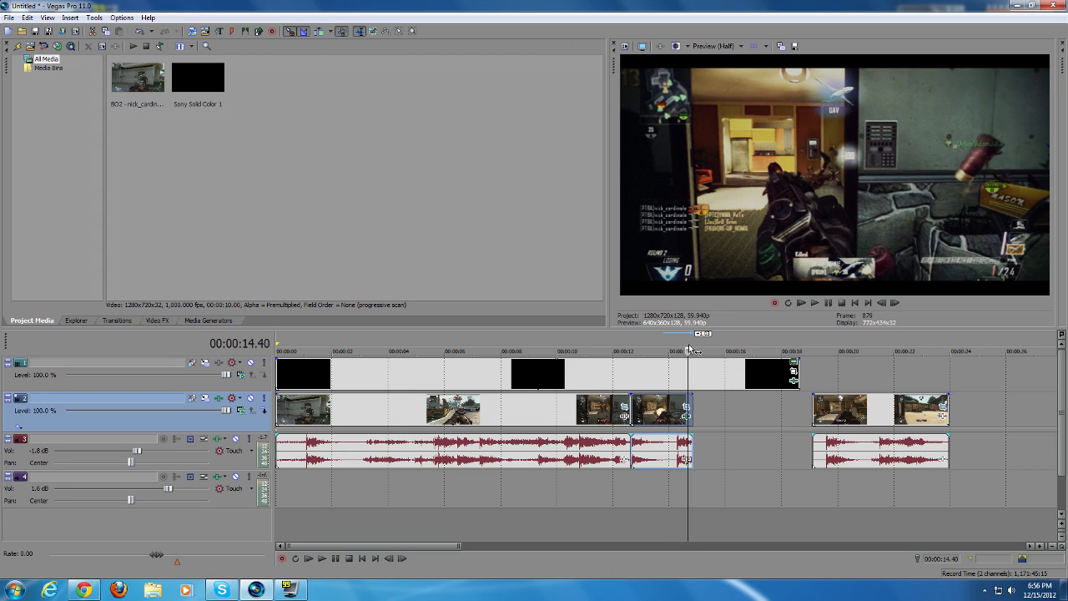
{"action": "left_click", "coordinate": [693, 343]}
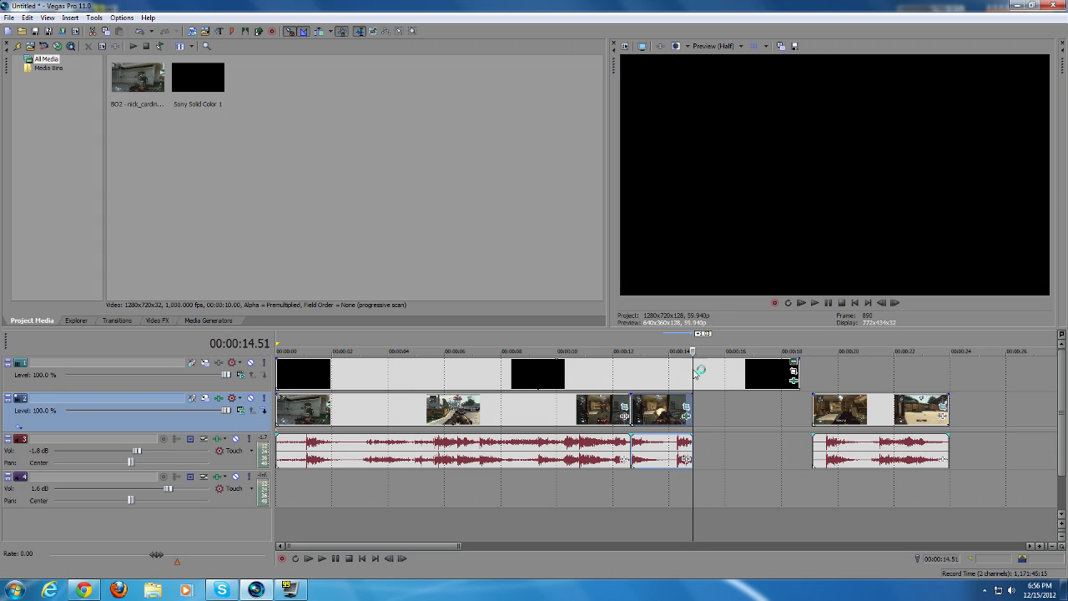
{"action": "left_click_drag", "start_coordinate": [833, 415], "coordinate": [713, 414]}
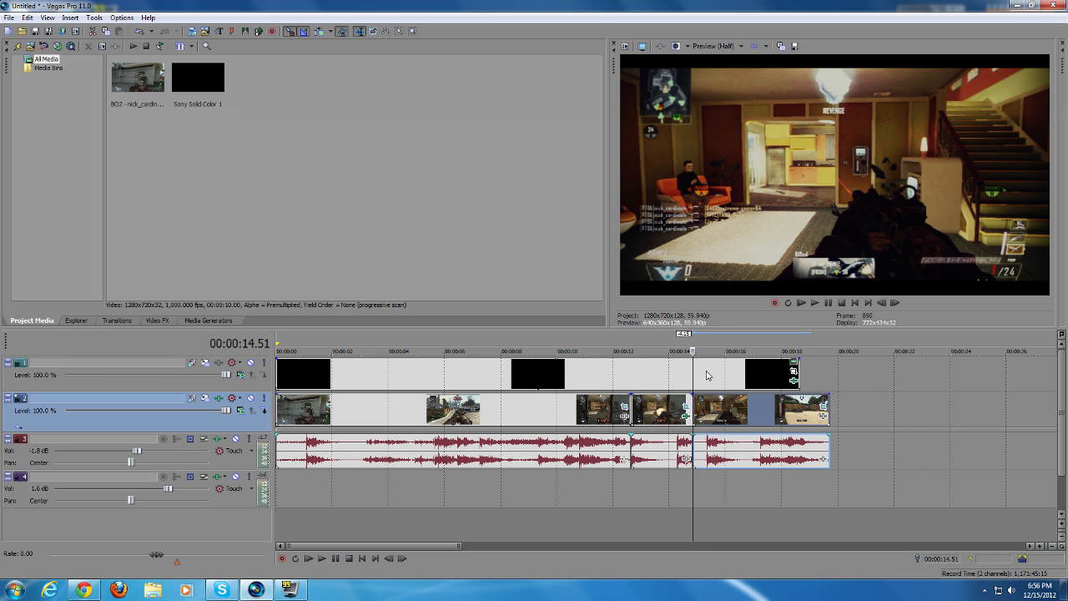
Advance frame by frame from the cut at 00:00:14.51 to 00:00:15.05 to examine the start of the remaining gameplay
{"action": "left_click", "coordinate": [894, 303]}
{"action": "left_click", "coordinate": [893, 303]}
{"action": "left_click", "coordinate": [894, 303]}
{"action": "left_click", "coordinate": [893, 303]}
{"action": "left_click", "coordinate": [894, 303]}
{"action": "left_click", "coordinate": [894, 303]}
{"action": "left_click", "coordinate": [893, 303]}
{"action": "left_click", "coordinate": [894, 303]}
{"action": "left_click", "coordinate": [894, 303]}
{"action": "left_click", "coordinate": [893, 303]}
{"action": "left_click", "coordinate": [894, 303]}
{"action": "left_click", "coordinate": [893, 303]}
{"action": "left_click", "coordinate": [894, 303]}
{"action": "left_click", "coordinate": [894, 303]}
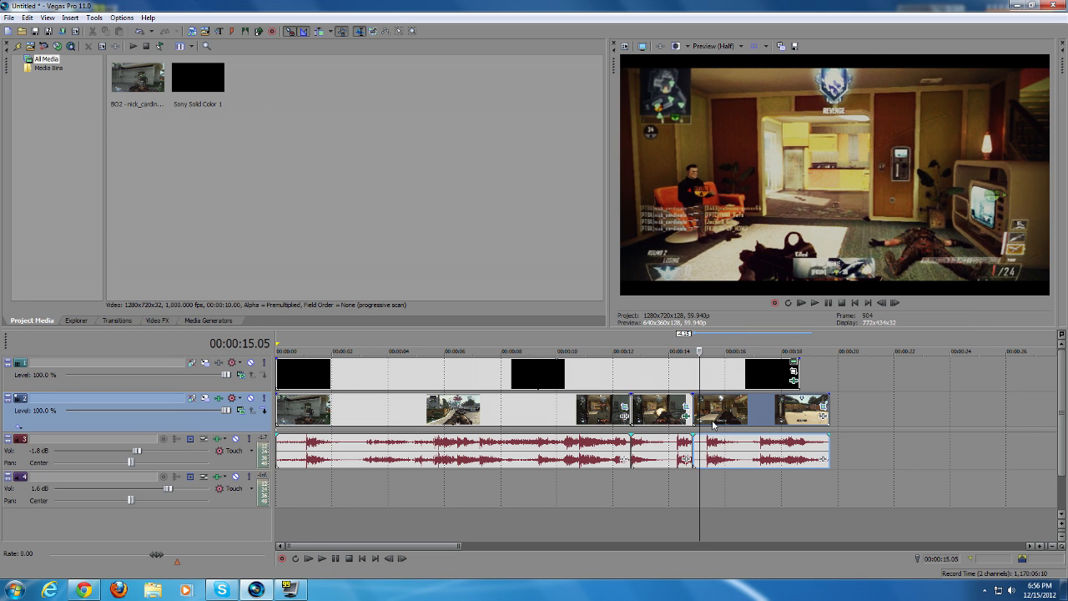
Step through the frames around the cut at 00:00:14.51 to compare the slowed clip's end with the remaining gameplay's start
{"action": "scroll", "coordinate": [672, 445], "scroll_direction": "up", "scroll_amount": 4}
{"action": "scroll", "coordinate": [671, 445], "scroll_direction": "up", "scroll_amount": 2}
{"action": "scroll", "coordinate": [630, 444], "scroll_direction": "up", "scroll_amount": 2}
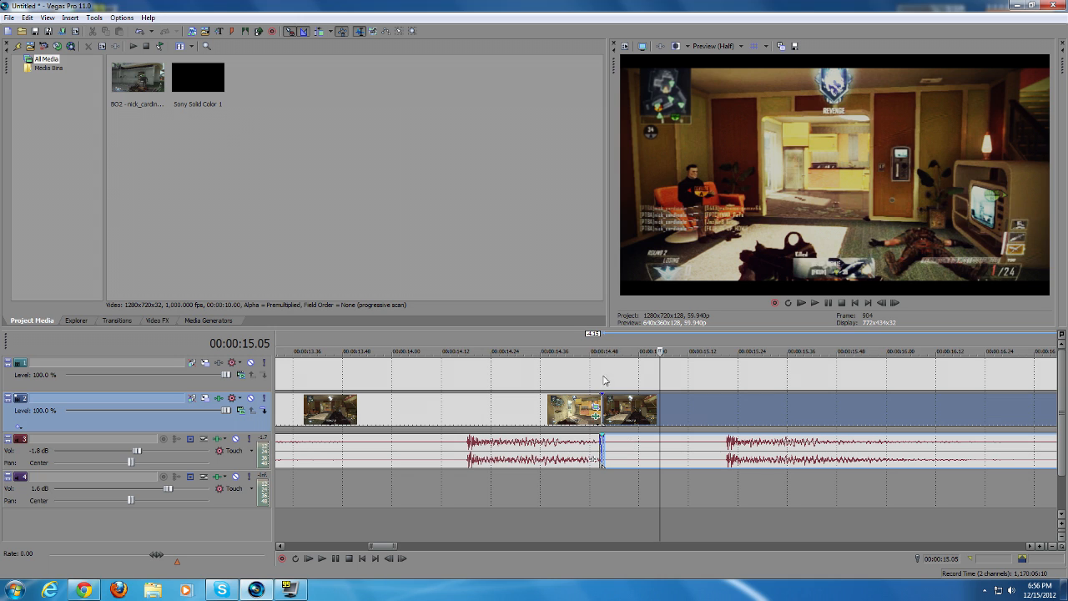
{"action": "left_click", "coordinate": [606, 349]}
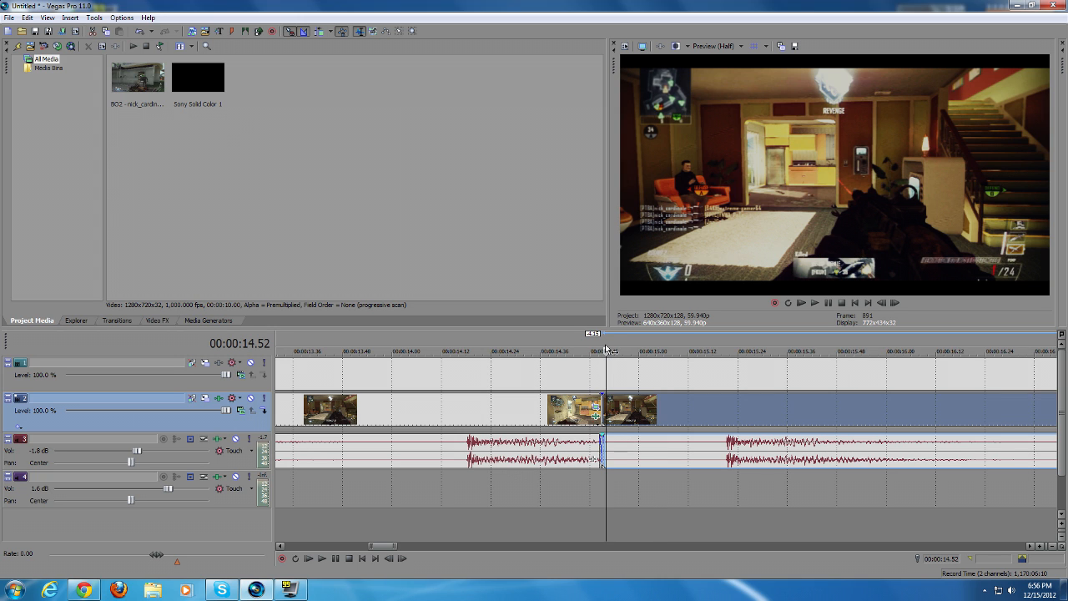
{"action": "key", "text": "Left"}
{"action": "left_click", "coordinate": [881, 303]}
{"action": "left_click", "coordinate": [882, 303]}
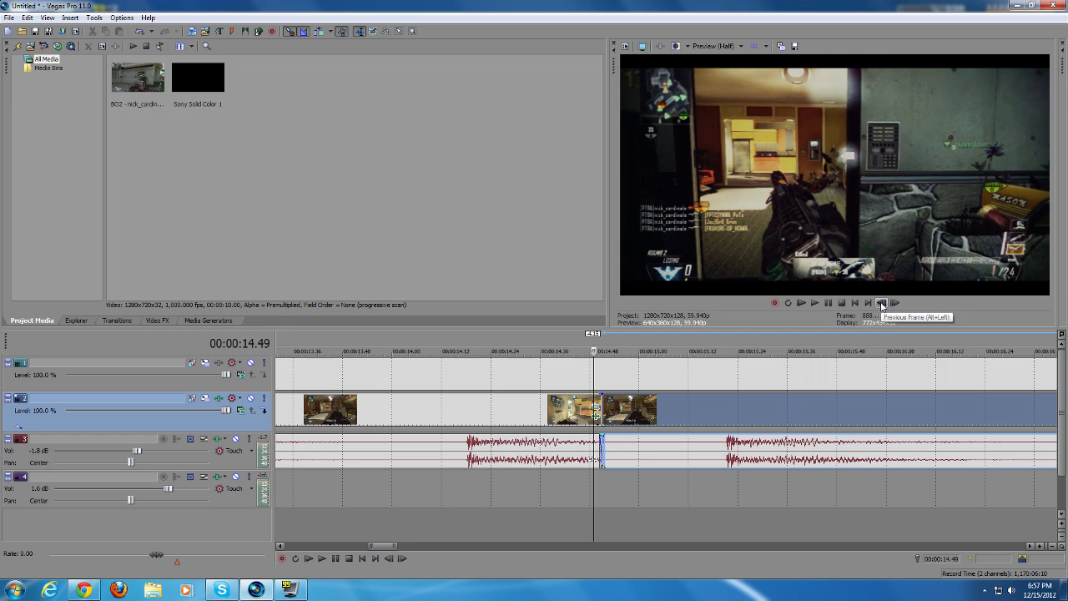
{"action": "left_click", "coordinate": [895, 303]}
{"action": "left_click", "coordinate": [894, 303]}
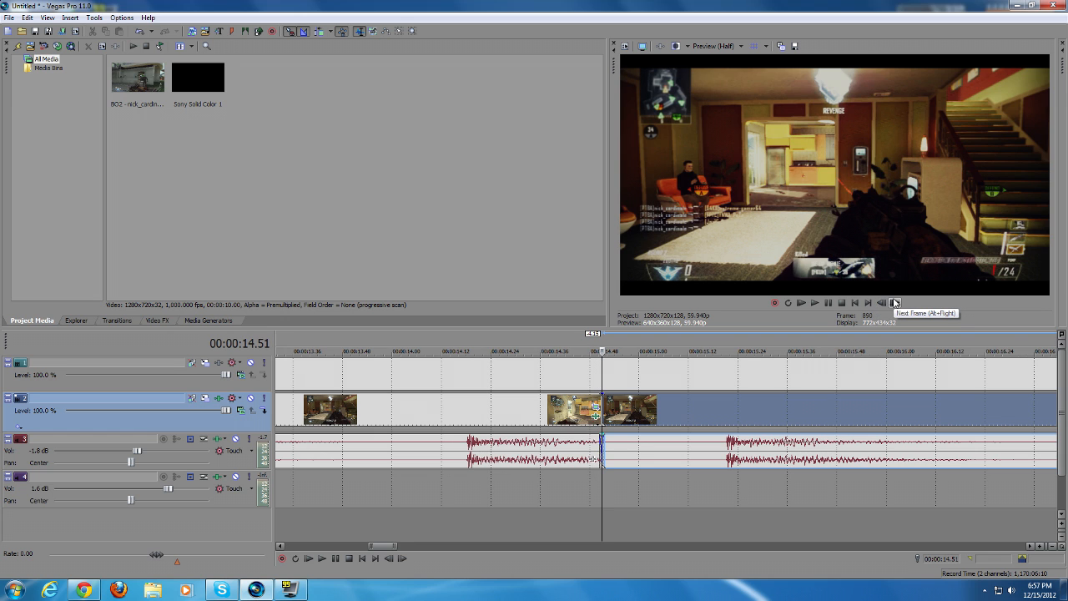
Make the remaining gameplay begin on earlier footage at the 00:00:14.51 cut and check the frames up to 00:00:14.53
{"action": "mouse_move", "coordinate": [614, 414]}
{"action": "left_mouse_down"}
{"action": "mouse_move", "coordinate": [674, 411]}
{"action": "mouse_move", "coordinate": [606, 404]}
{"action": "left_mouse_up"}
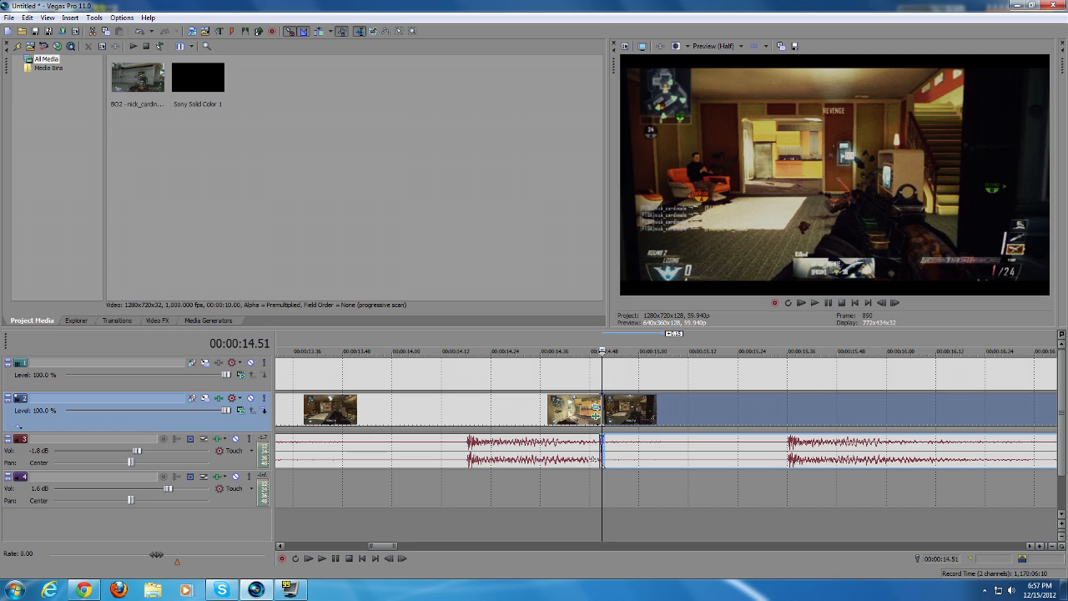
{"action": "left_click", "coordinate": [594, 349]}
{"action": "left_click", "coordinate": [895, 304]}
{"action": "left_click", "coordinate": [895, 304]}
{"action": "left_click", "coordinate": [896, 304]}
{"action": "left_click", "coordinate": [896, 304]}
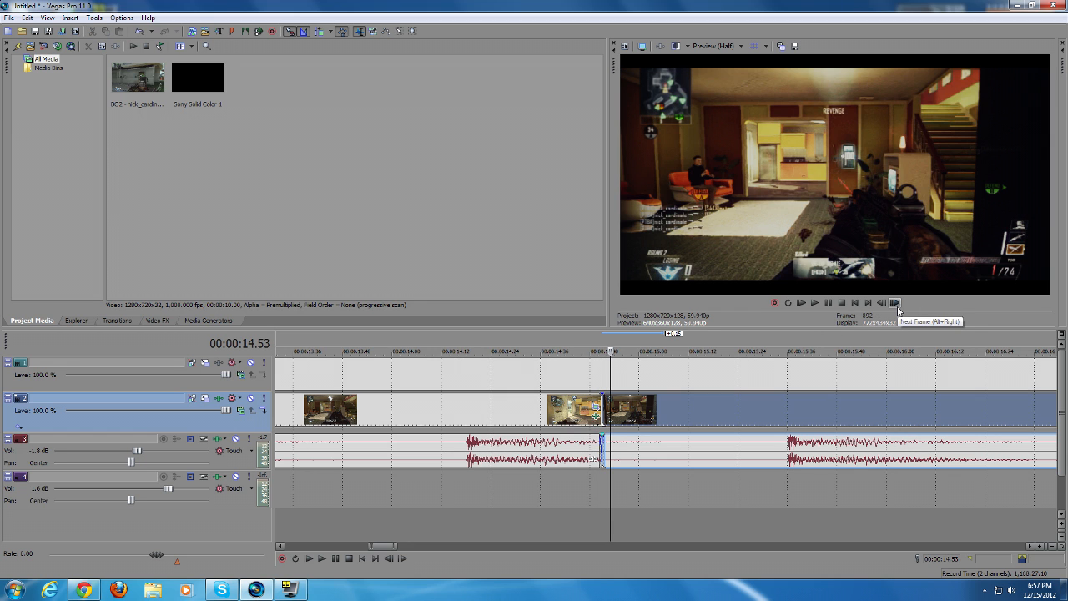
Restore a few more earlier frames at the remaining gameplay's start and recheck the match around the 00:00:14.51 cut
{"action": "left_click_drag", "start_coordinate": [688, 405], "coordinate": [692, 405]}
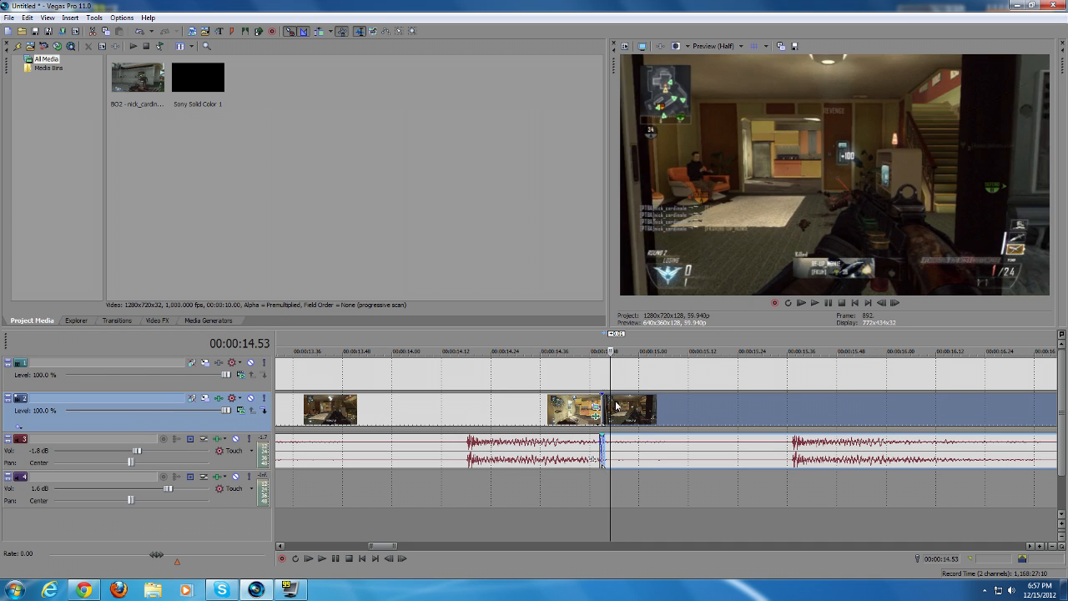
{"action": "left_click_drag", "start_coordinate": [639, 402], "coordinate": [642, 409]}
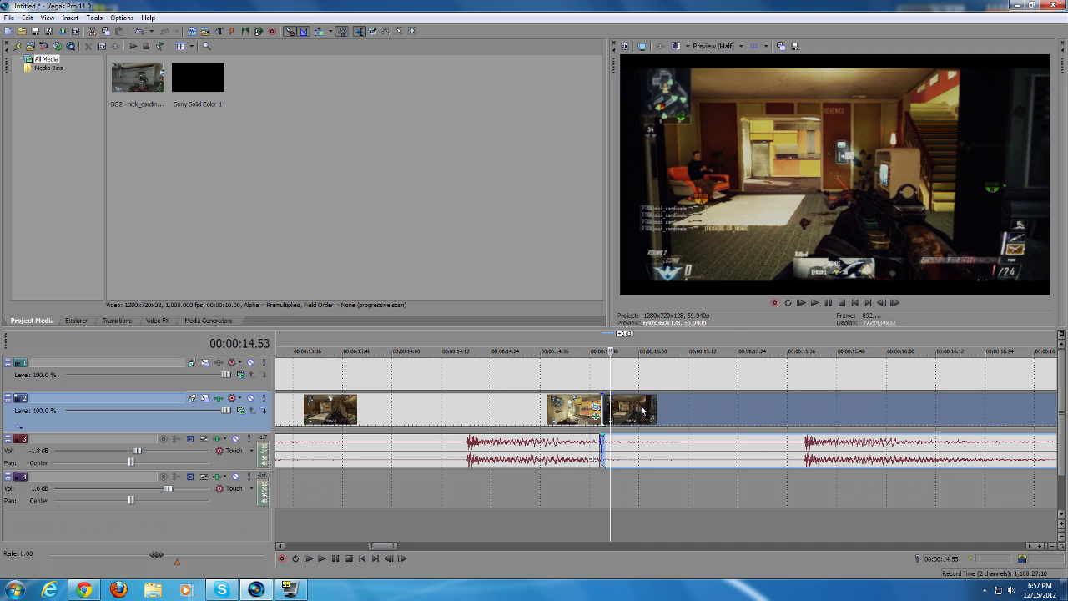
{"action": "left_click", "coordinate": [594, 340]}
{"action": "left_click", "coordinate": [895, 303]}
{"action": "left_click", "coordinate": [895, 303]}
{"action": "left_click", "coordinate": [895, 303]}
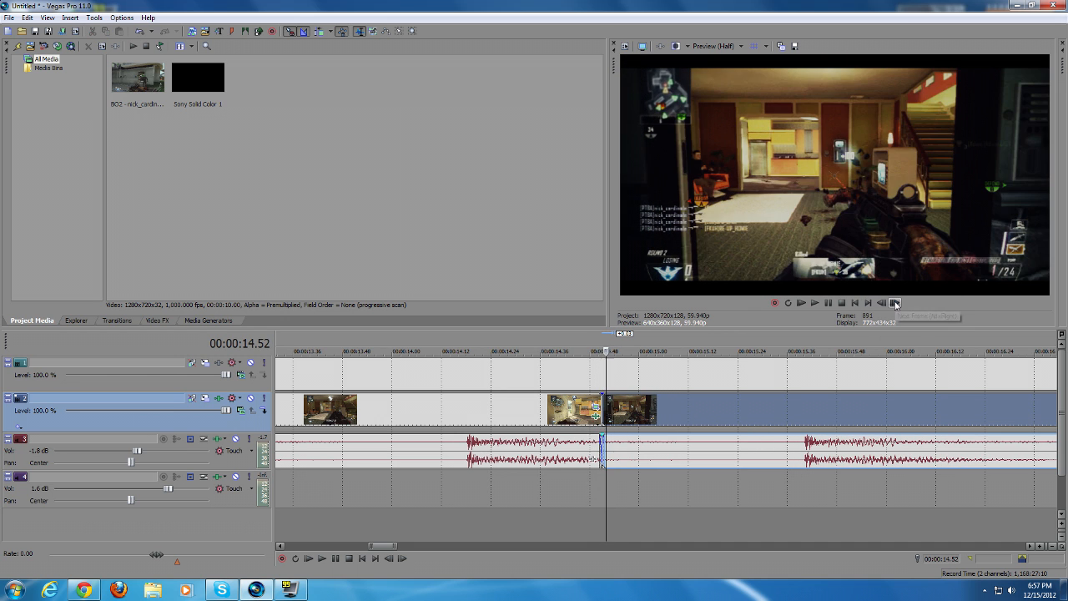
{"action": "left_click", "coordinate": [884, 303]}
{"action": "left_click", "coordinate": [885, 303]}
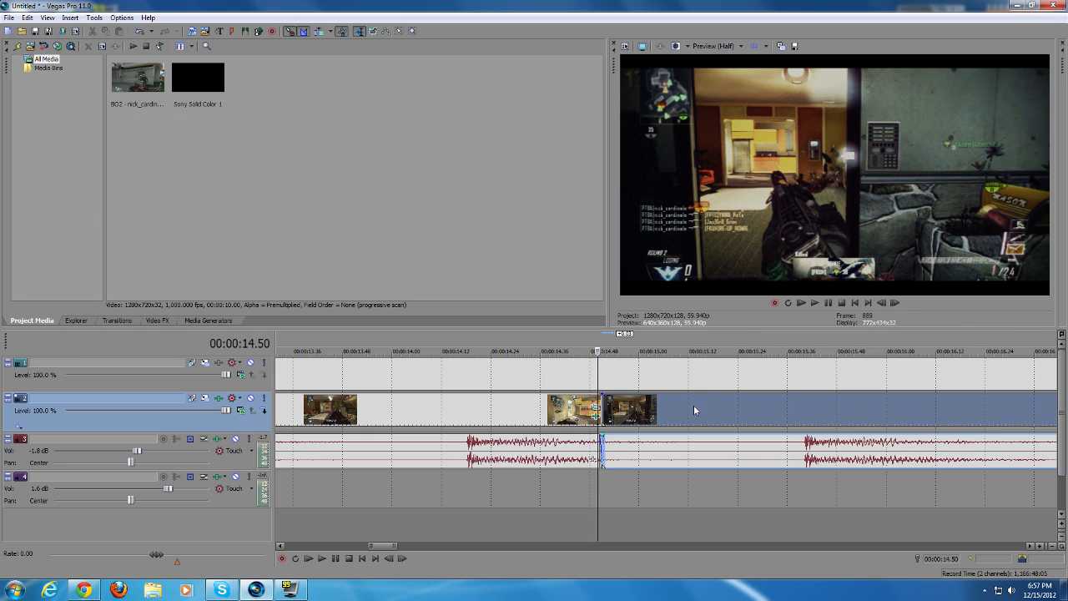
Extend the slowed kill clip's end to about 00:00:14.59 and rejoin the remaining gameplay to it
{"action": "left_click_drag", "start_coordinate": [694, 409], "coordinate": [724, 409]}
{"action": "left_click_drag", "start_coordinate": [602, 409], "coordinate": [636, 410]}
{"action": "left_click", "coordinate": [606, 341]}
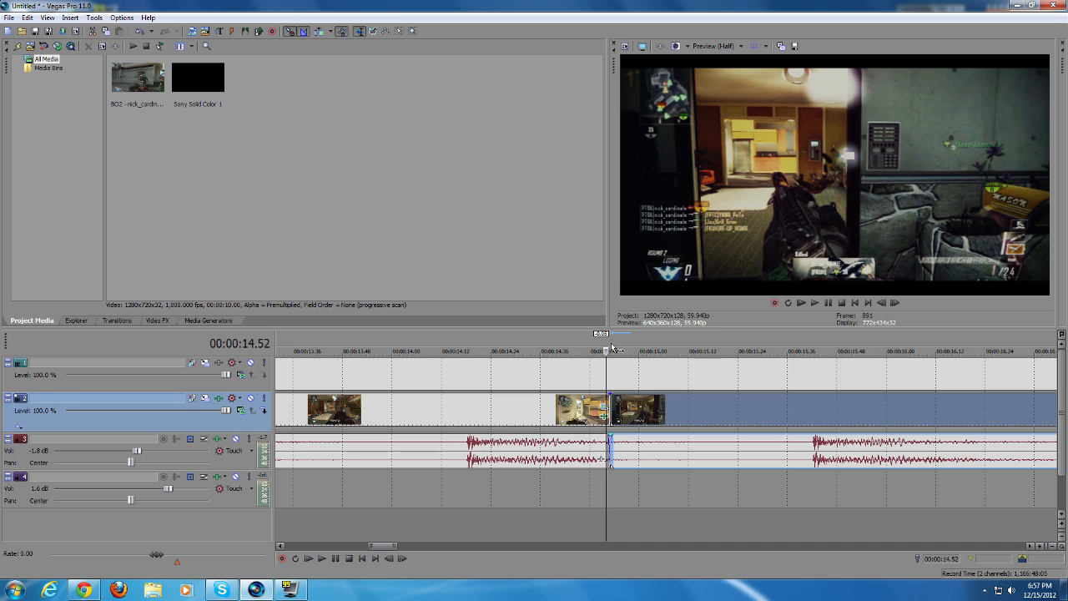
{"action": "left_click", "coordinate": [611, 342]}
{"action": "left_click_drag", "start_coordinate": [624, 399], "coordinate": [647, 408]}
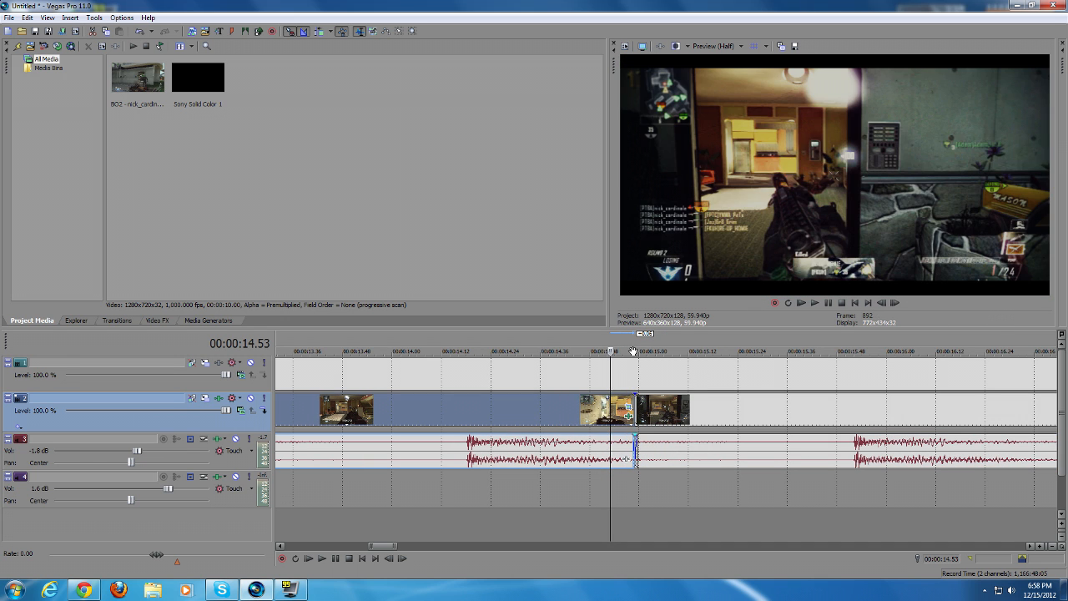
Start the remaining gameplay six frames earlier in its footage and check the frames around the cut up to 00:00:15.01
{"action": "left_click", "coordinate": [660, 415]}
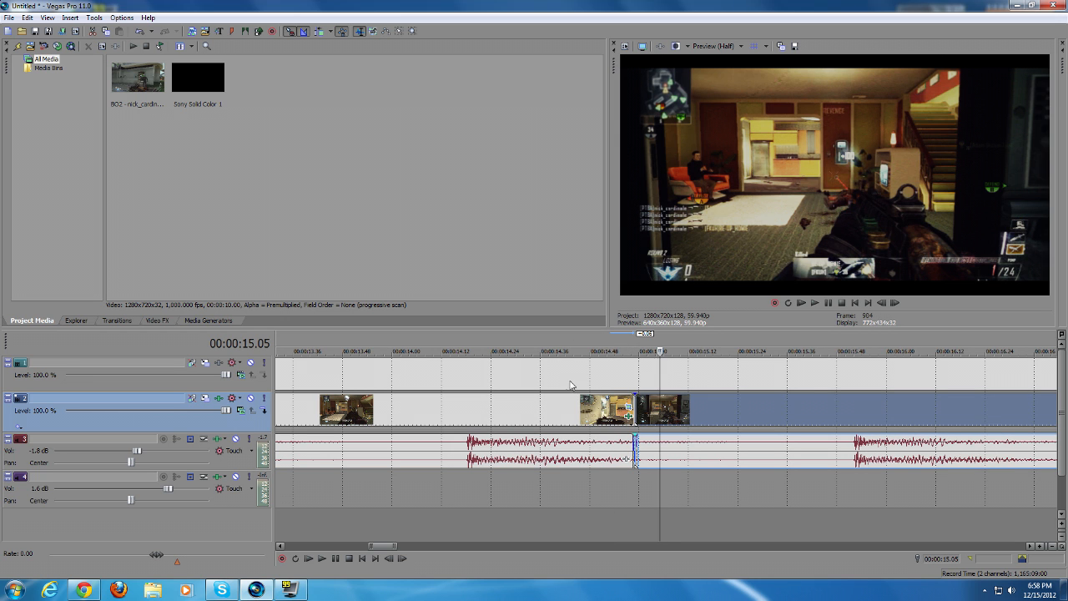
{"action": "mouse_move", "coordinate": [638, 410]}
{"action": "left_mouse_down"}
{"action": "mouse_move", "coordinate": [663, 409]}
{"action": "mouse_move", "coordinate": [637, 407]}
{"action": "left_mouse_up"}
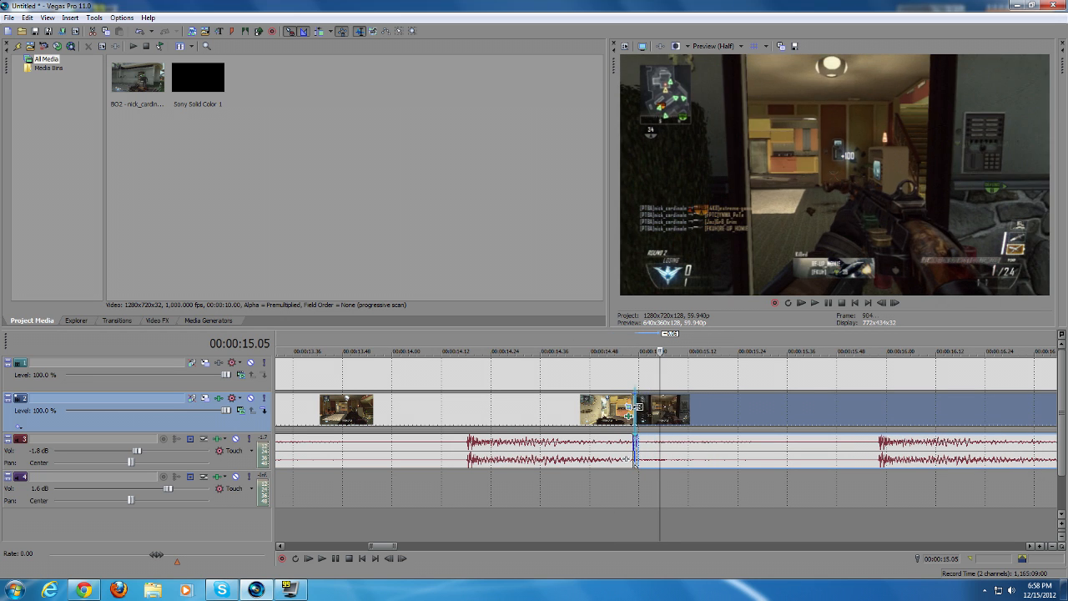
{"action": "left_click", "coordinate": [633, 409]}
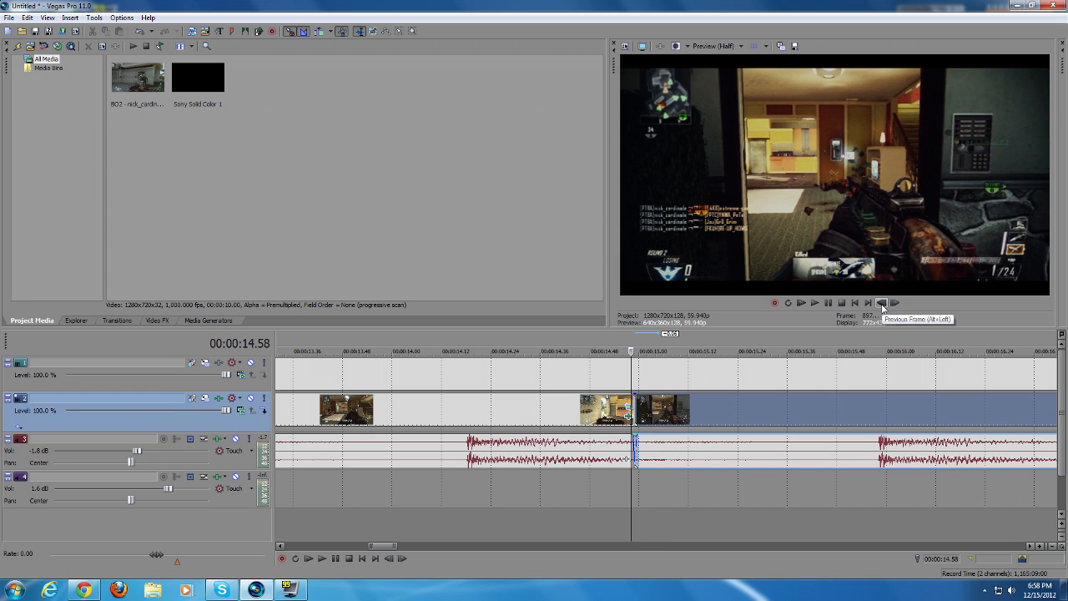
{"action": "left_click", "coordinate": [897, 304]}
{"action": "left_click", "coordinate": [896, 304]}
{"action": "left_click", "coordinate": [896, 304]}
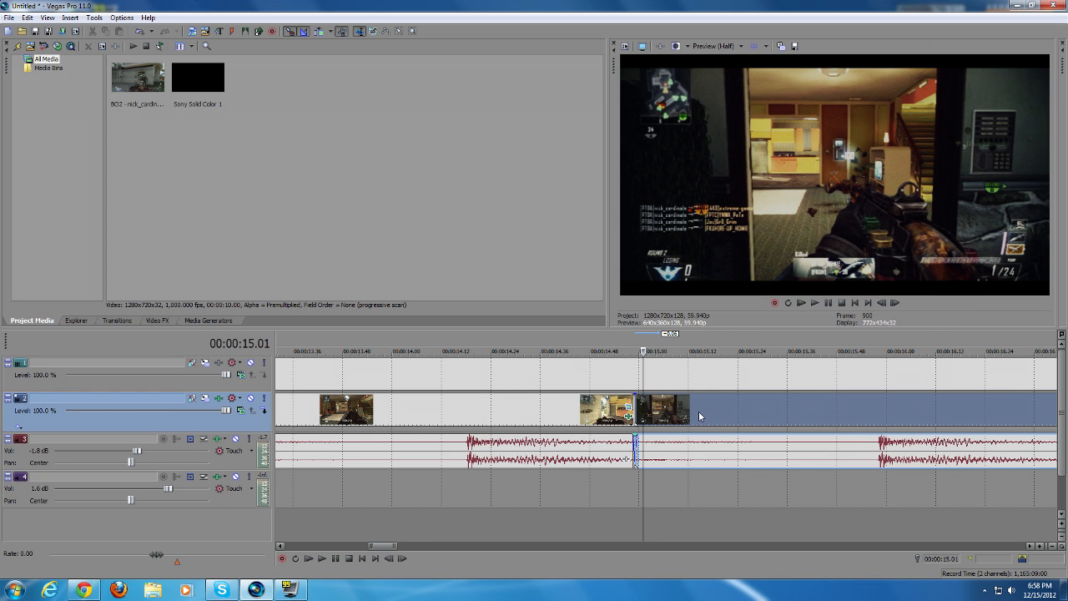
Extend the black solid colour clip on the upper track to the end of the gameplay
{"action": "scroll", "coordinate": [700, 416], "scroll_direction": "down", "scroll_amount": 1}
{"action": "scroll", "coordinate": [701, 417], "scroll_direction": "down", "scroll_amount": 3}
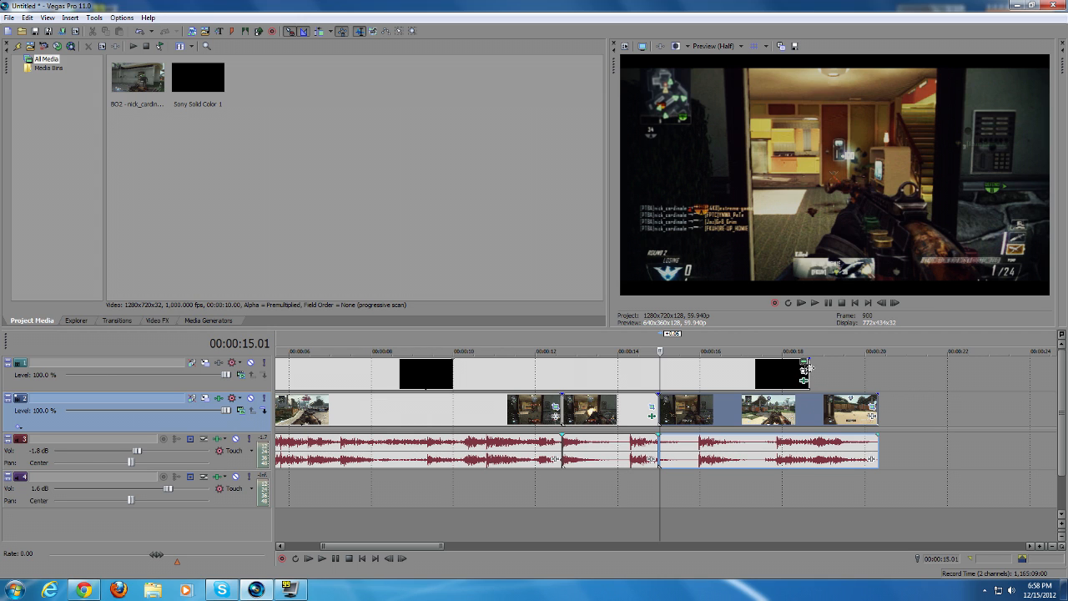
{"action": "left_click_drag", "start_coordinate": [806, 368], "coordinate": [875, 364]}
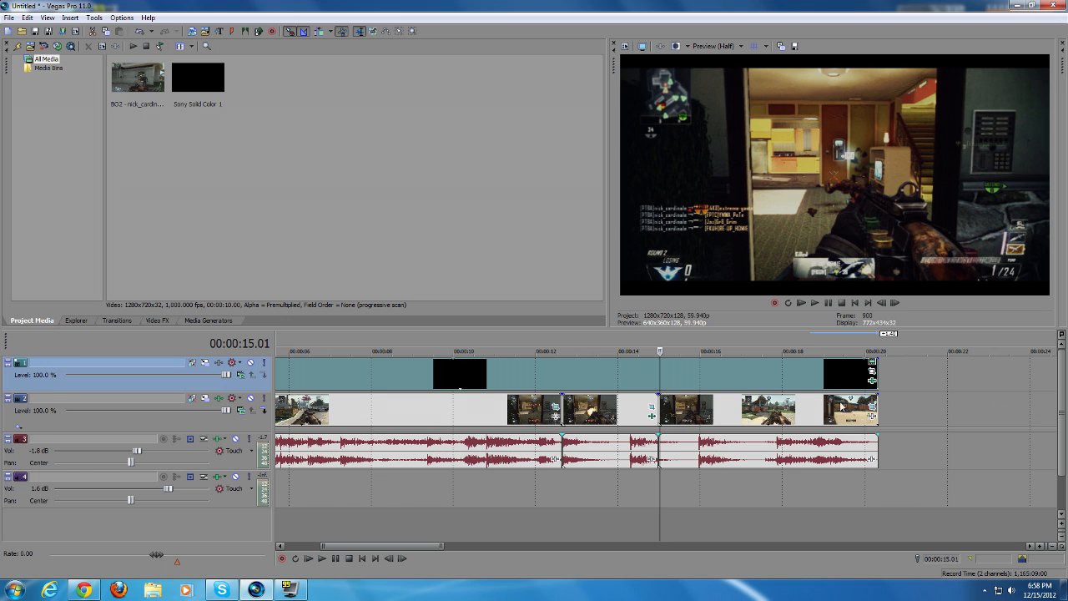
Separate the slowed kill clip's audio from its video and delete that audio section
{"action": "scroll", "coordinate": [650, 449], "scroll_direction": "down", "scroll_amount": 3}
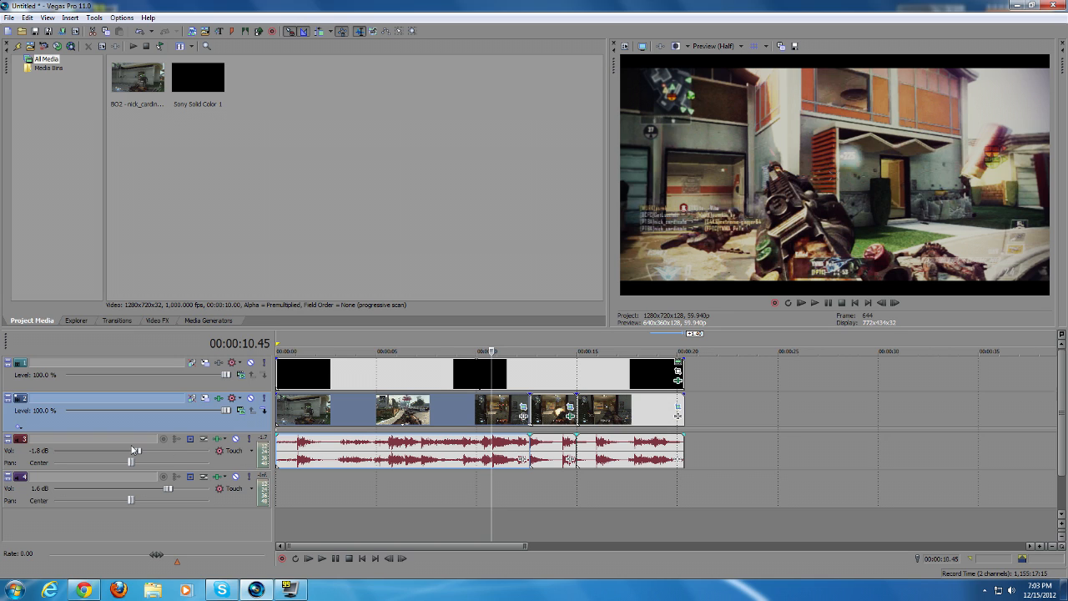
{"action": "left_click", "coordinate": [536, 448]}
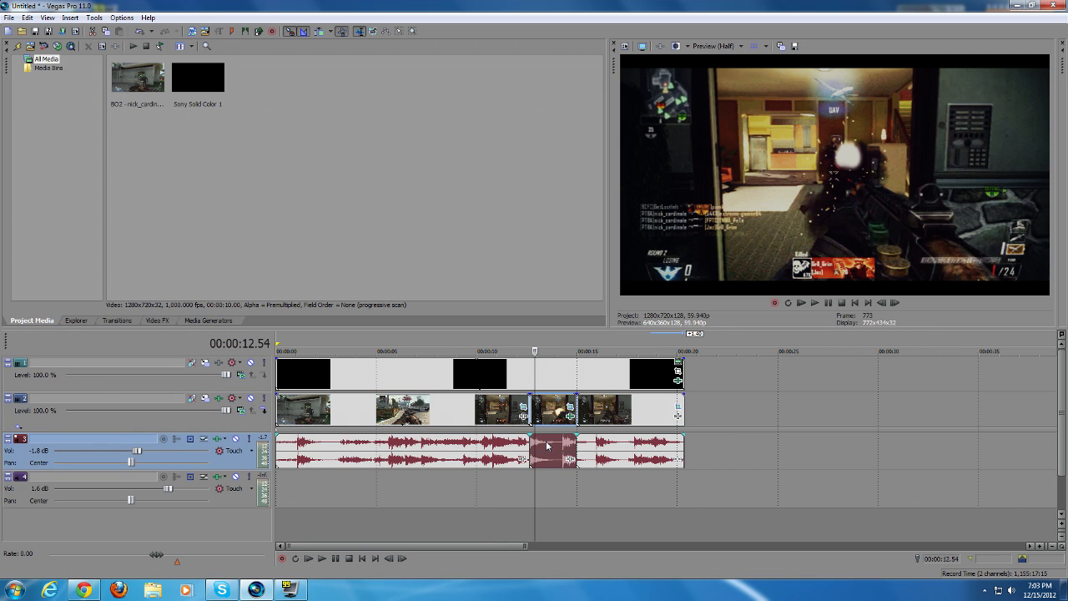
{"action": "left_click", "coordinate": [551, 445]}
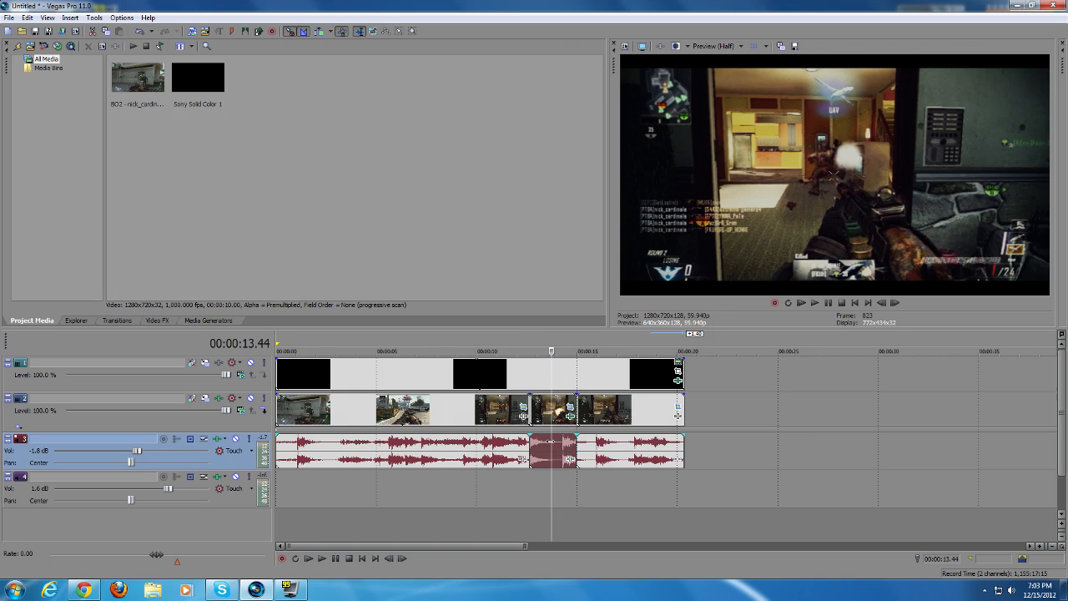
{"action": "key", "text": "Delete"}
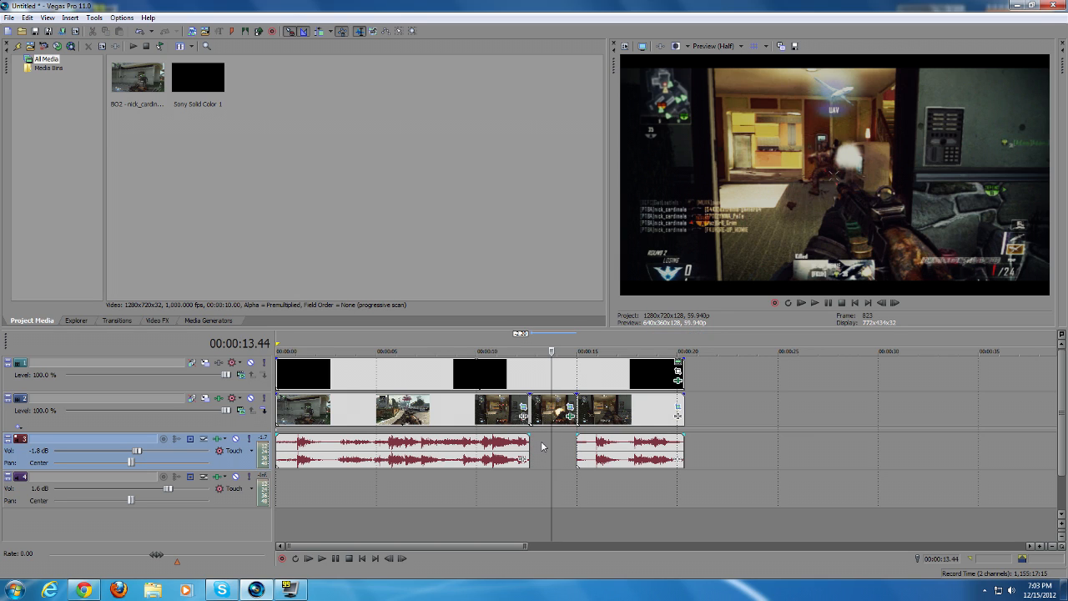
Add a fade-out to the audio before the gap and a fade-in to the audio after it
{"action": "scroll", "coordinate": [540, 442], "scroll_direction": "up", "scroll_amount": 2}
{"action": "scroll", "coordinate": [541, 442], "scroll_direction": "up", "scroll_amount": 4}
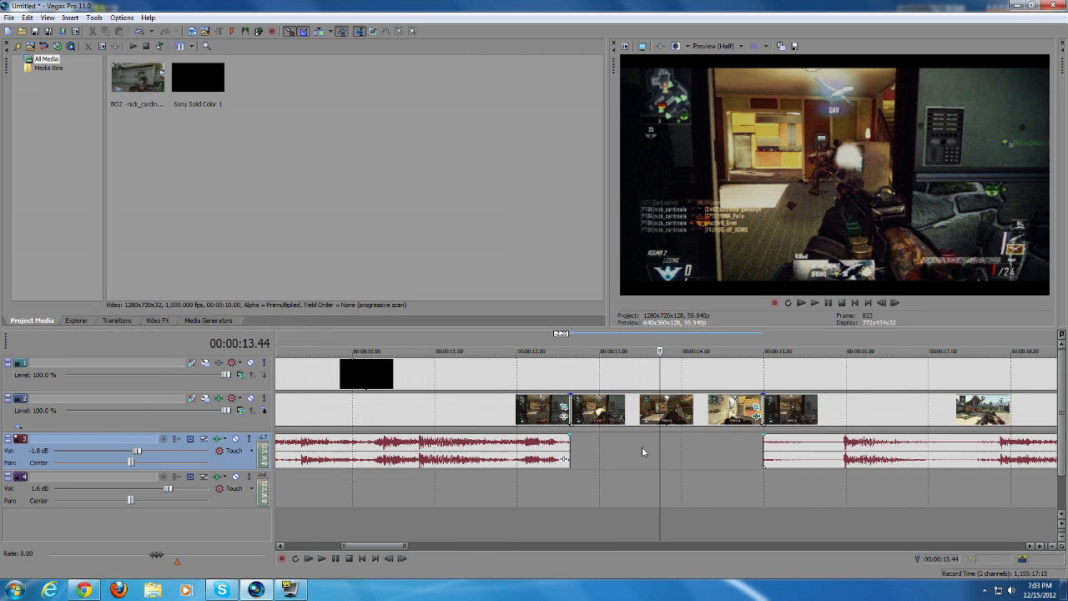
{"action": "left_click_drag", "start_coordinate": [480, 434], "coordinate": [474, 437]}
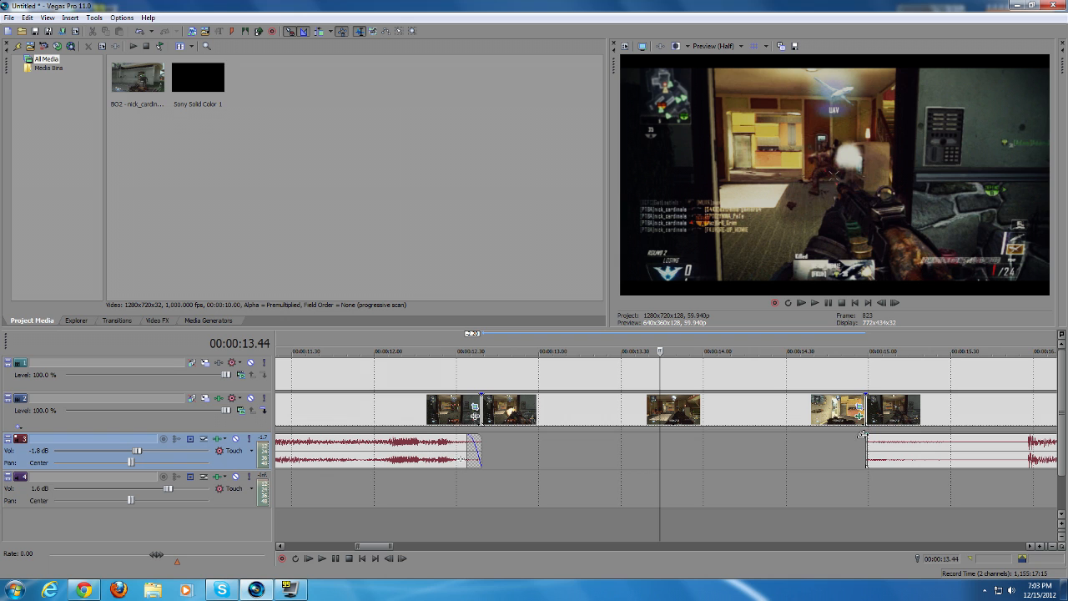
{"action": "left_click_drag", "start_coordinate": [867, 434], "coordinate": [866, 435]}
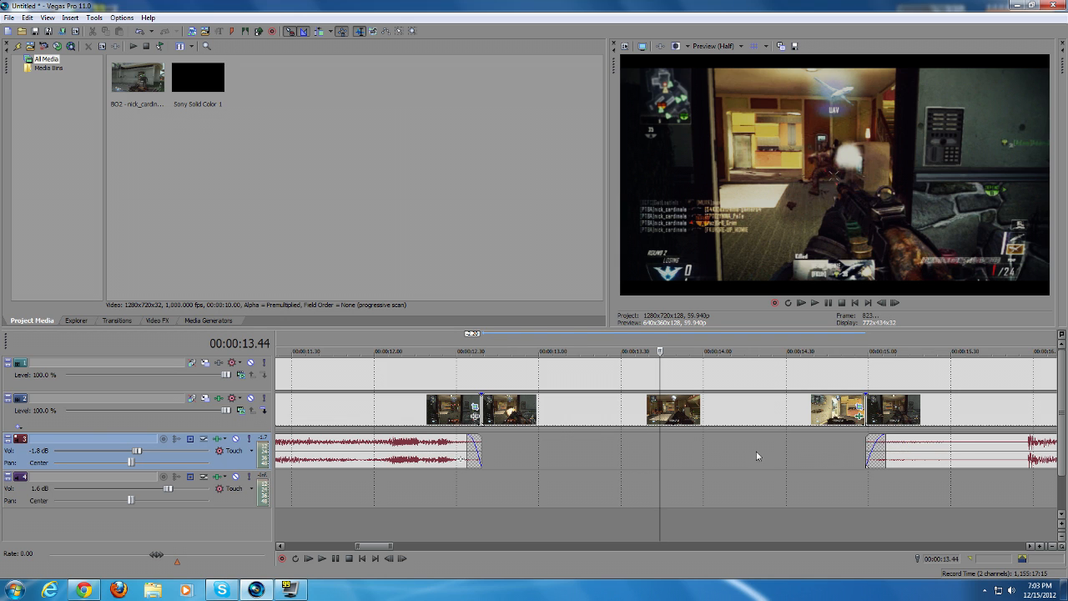
{"action": "scroll", "coordinate": [780, 453], "scroll_direction": "down", "scroll_amount": 4}
{"action": "scroll", "coordinate": [658, 457], "scroll_direction": "down", "scroll_amount": 3}
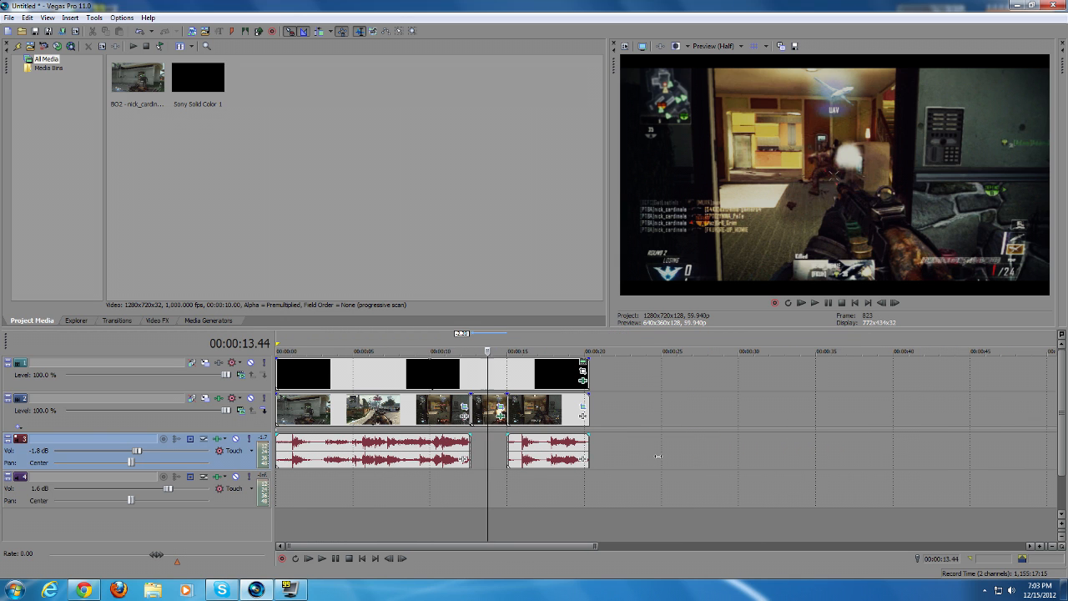
Ungroup the first gameplay audio clip from its video and delete the whole gameplay audio track
{"action": "left_click_drag", "start_coordinate": [593, 546], "coordinate": [454, 523]}
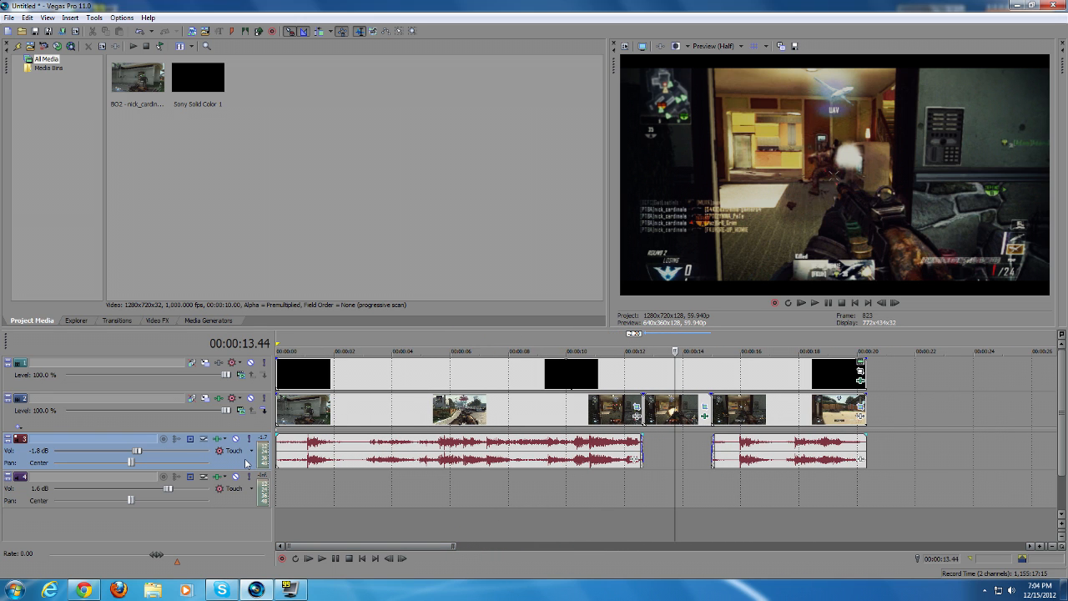
{"action": "left_click", "coordinate": [351, 451]}
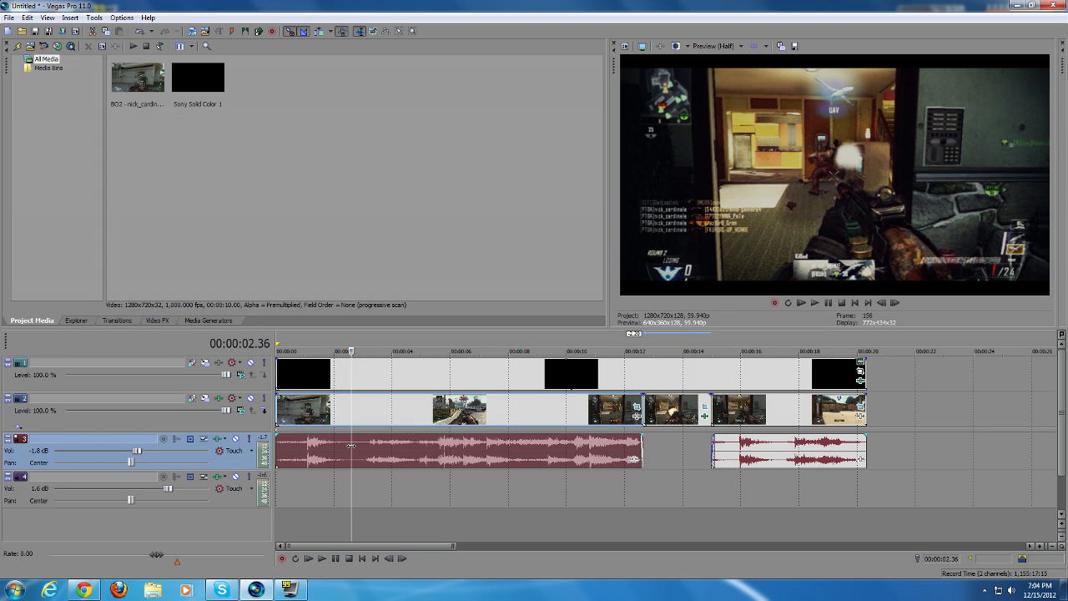
{"action": "key", "text": "u"}
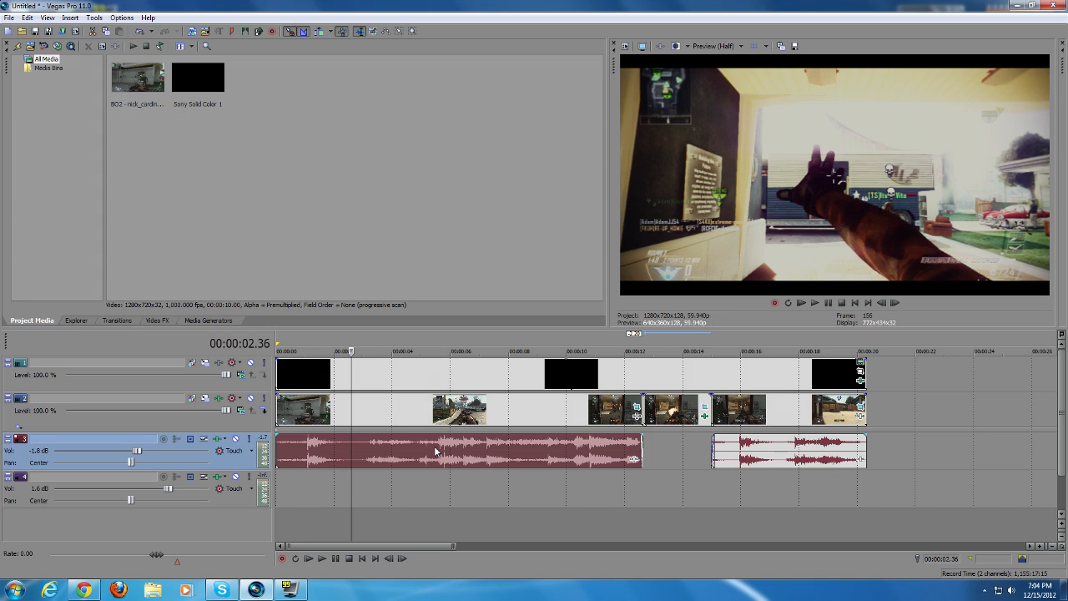
{"action": "key", "text": "Delete"}
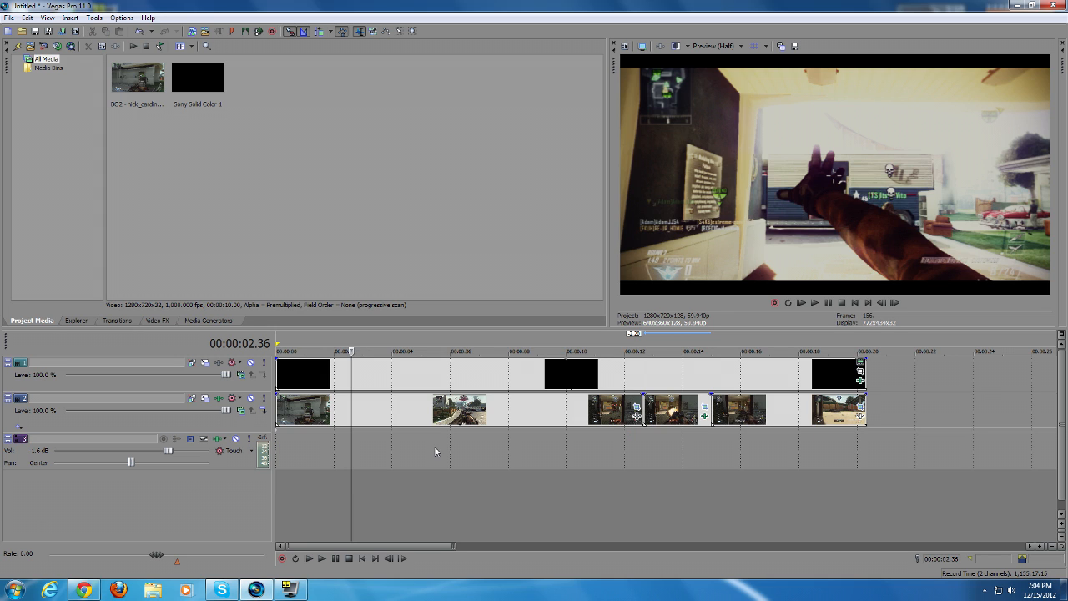
Insert a new audio track and move it above the existing 1.6 dB audio track
{"action": "right_click", "coordinate": [231, 487]}
{"action": "left_click", "coordinate": [248, 503]}
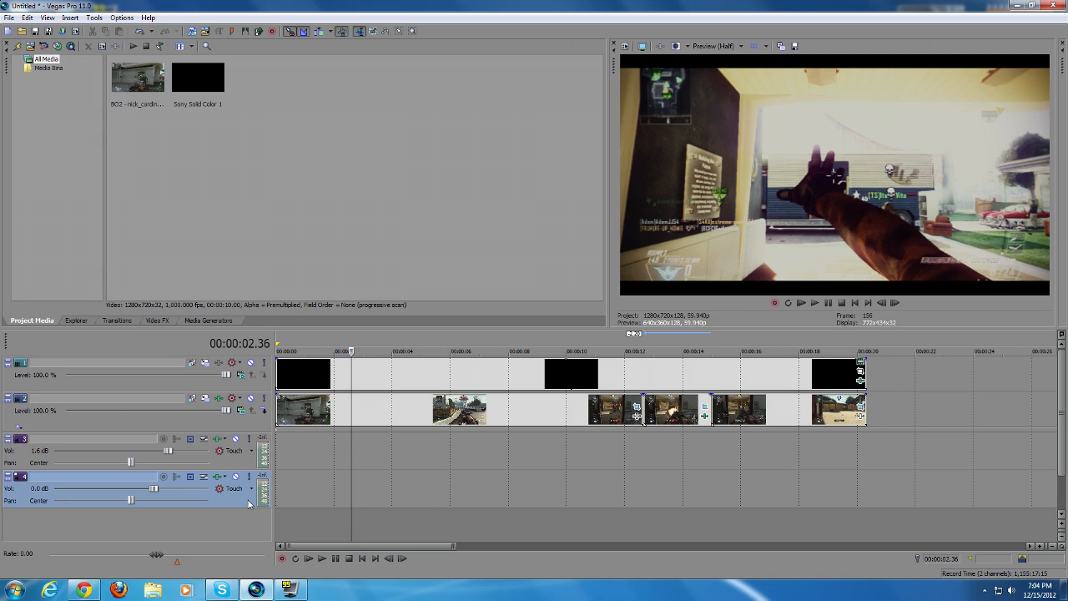
{"action": "left_click_drag", "start_coordinate": [247, 503], "coordinate": [251, 449]}
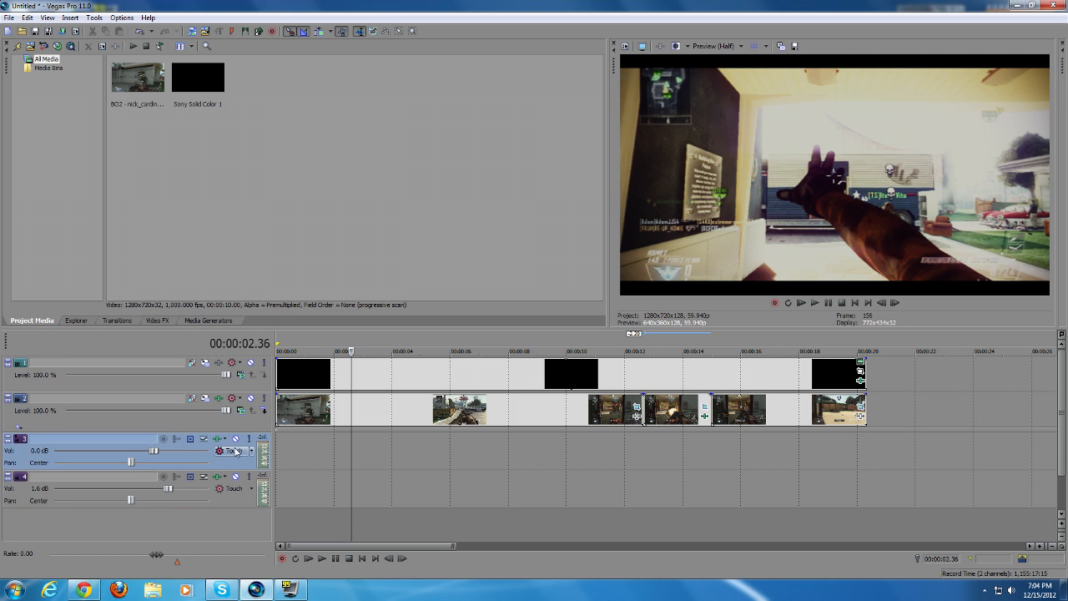
Start importing media and browse to the Gun Sounds folder inside the Sony Vegas Effects folder
{"action": "left_click", "coordinate": [205, 31]}
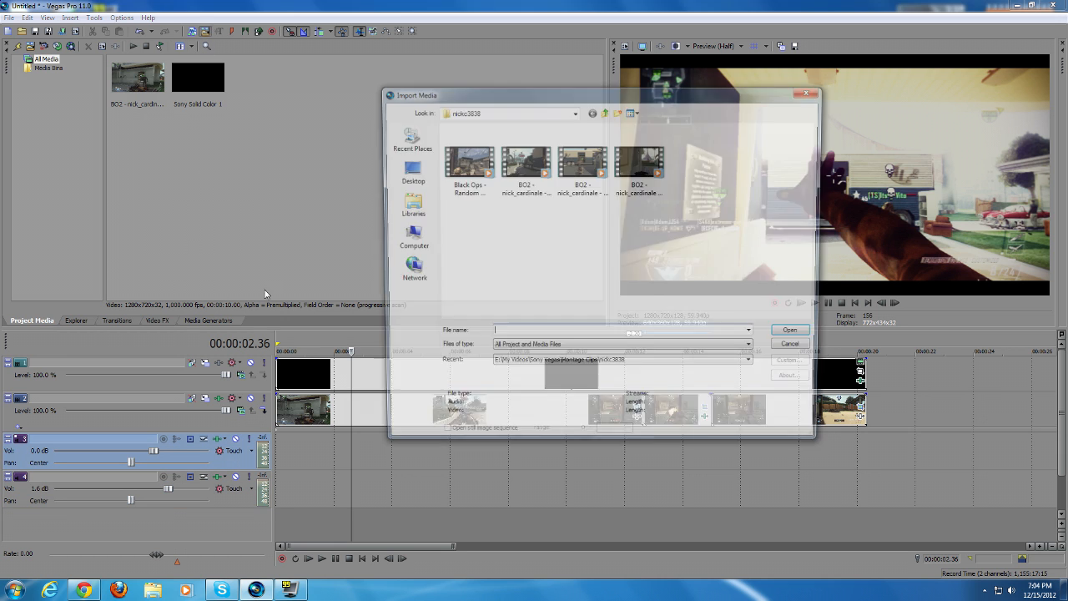
{"action": "left_click", "coordinate": [406, 205]}
{"action": "double_click", "coordinate": [477, 163]}
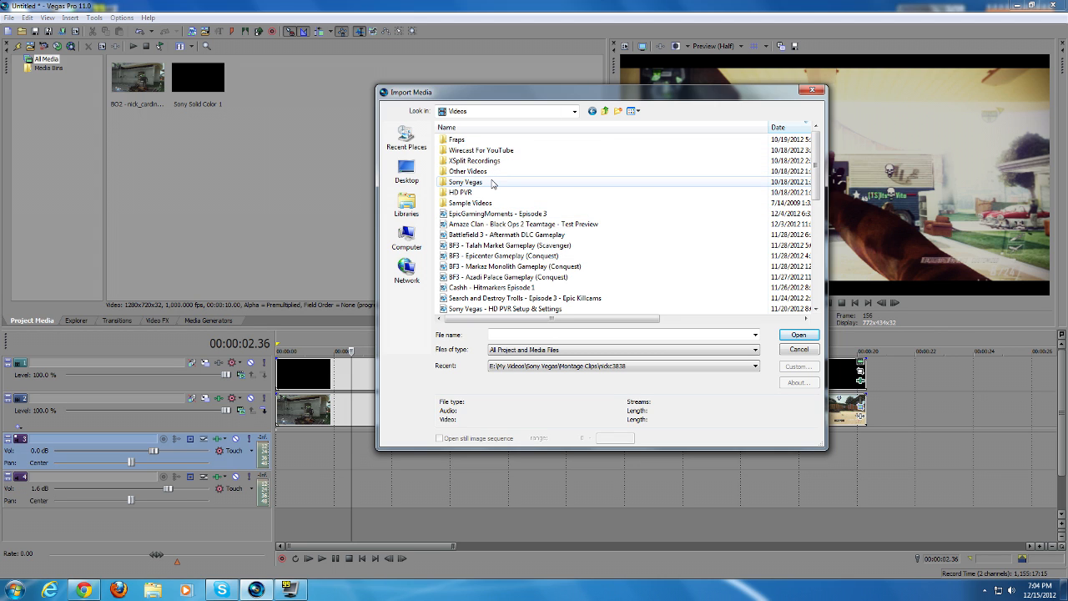
{"action": "double_click", "coordinate": [491, 181]}
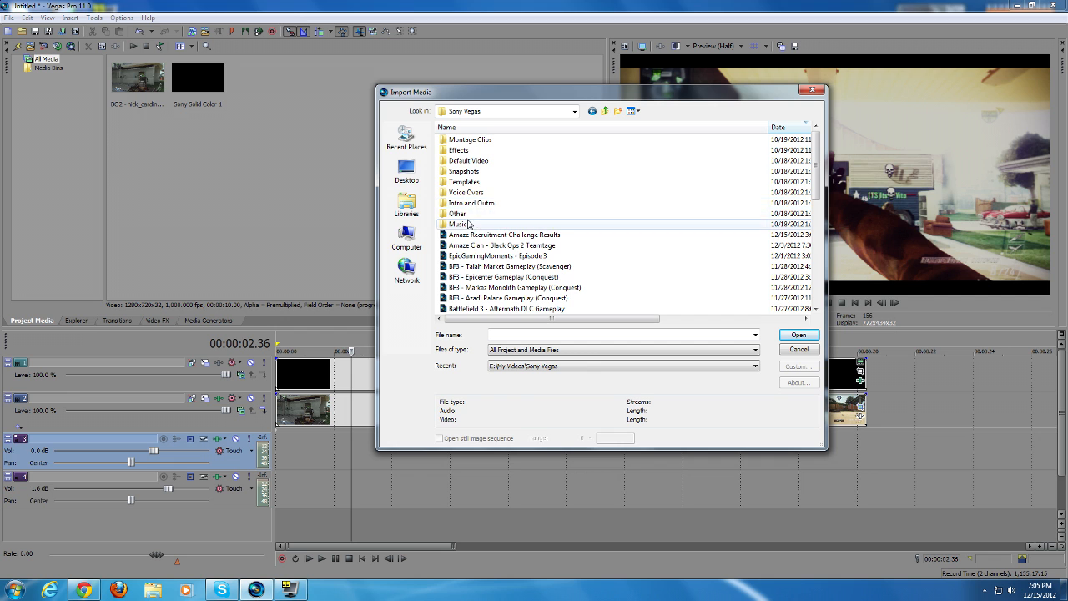
{"action": "double_click", "coordinate": [474, 151]}
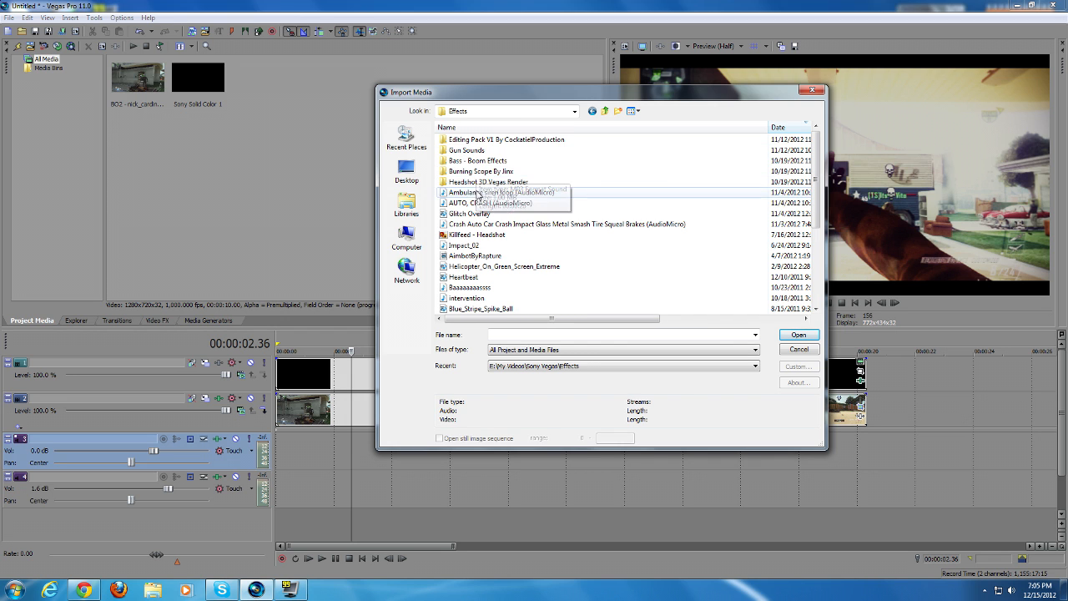
{"action": "double_click", "coordinate": [478, 153]}
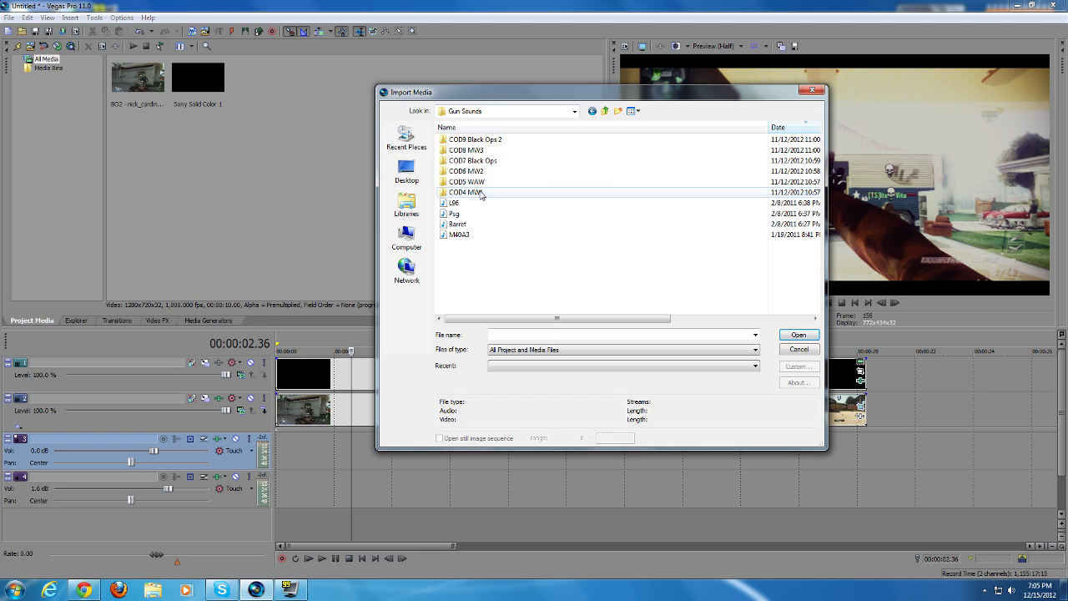
Import the Ballista sound from the Snipers folder of COD9 Black Ops 2 into the project media
{"action": "double_click", "coordinate": [489, 140]}
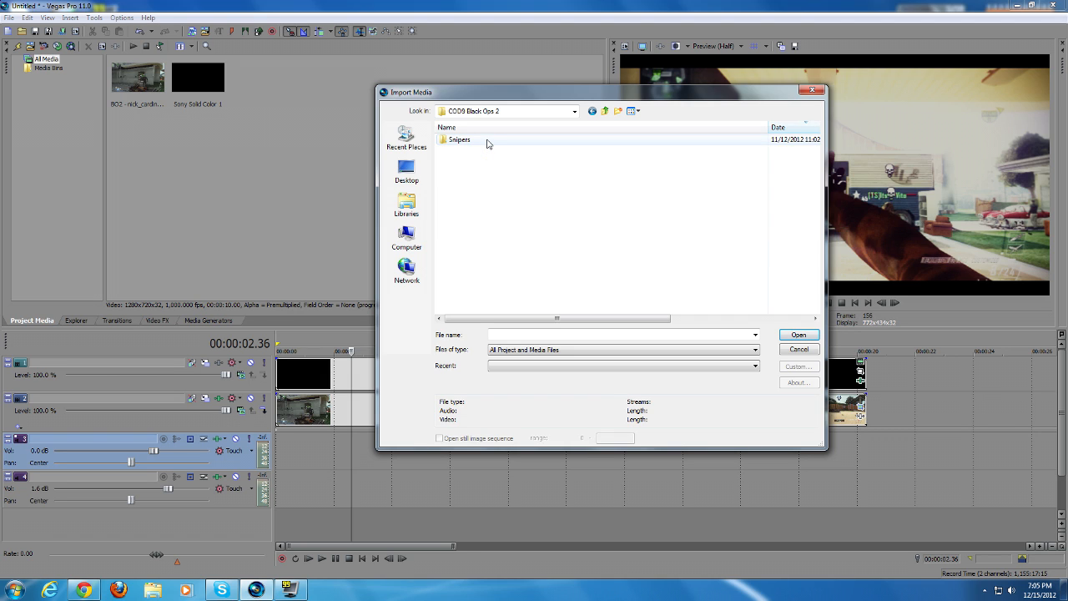
{"action": "double_click", "coordinate": [488, 141]}
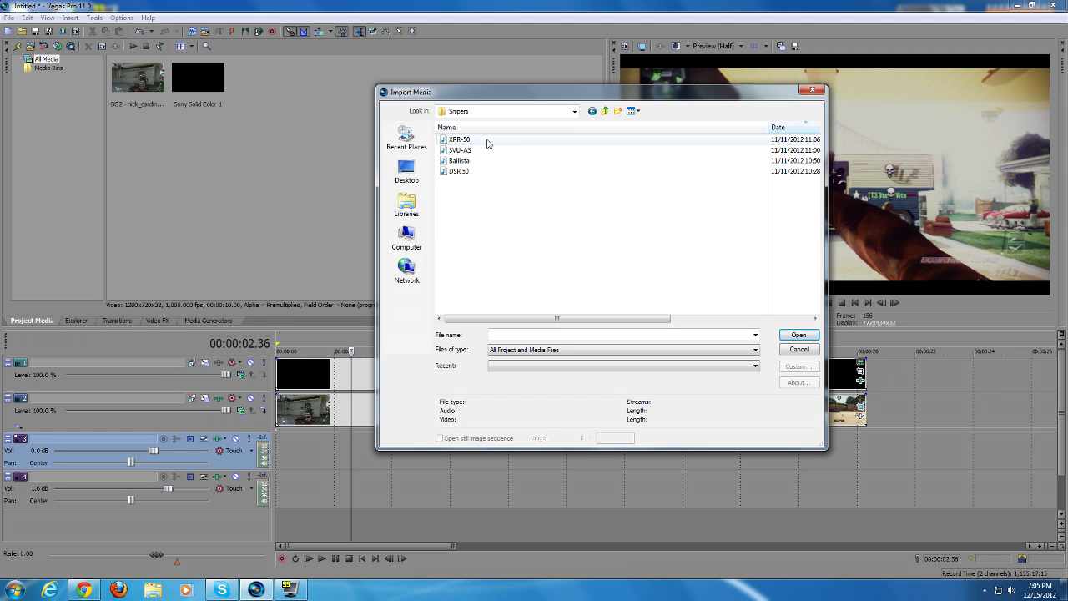
{"action": "left_click", "coordinate": [592, 111]}
{"action": "left_click", "coordinate": [591, 111]}
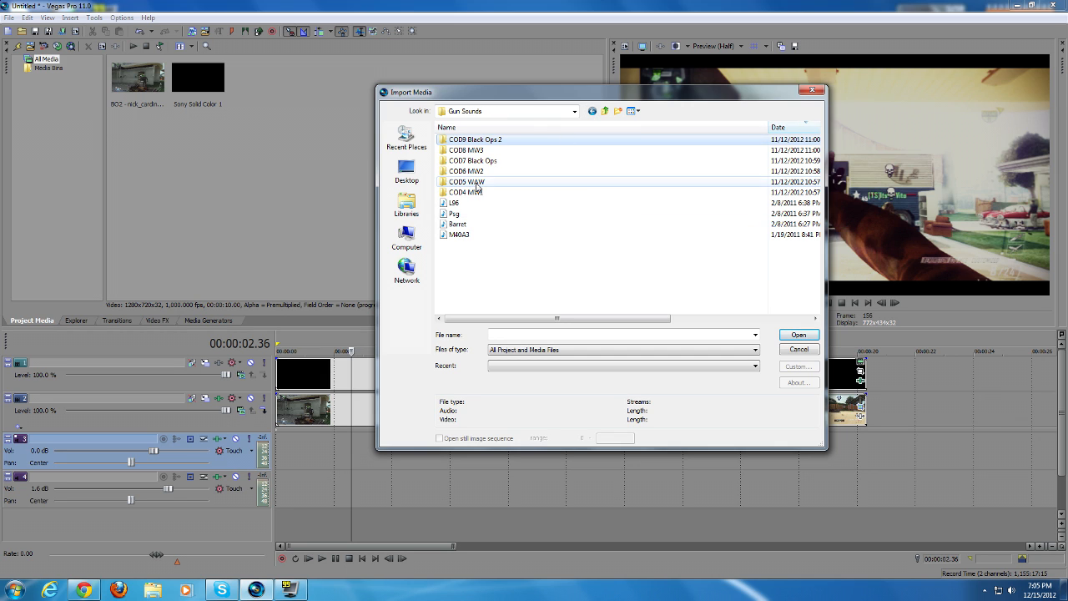
{"action": "double_click", "coordinate": [492, 143]}
{"action": "double_click", "coordinate": [477, 147]}
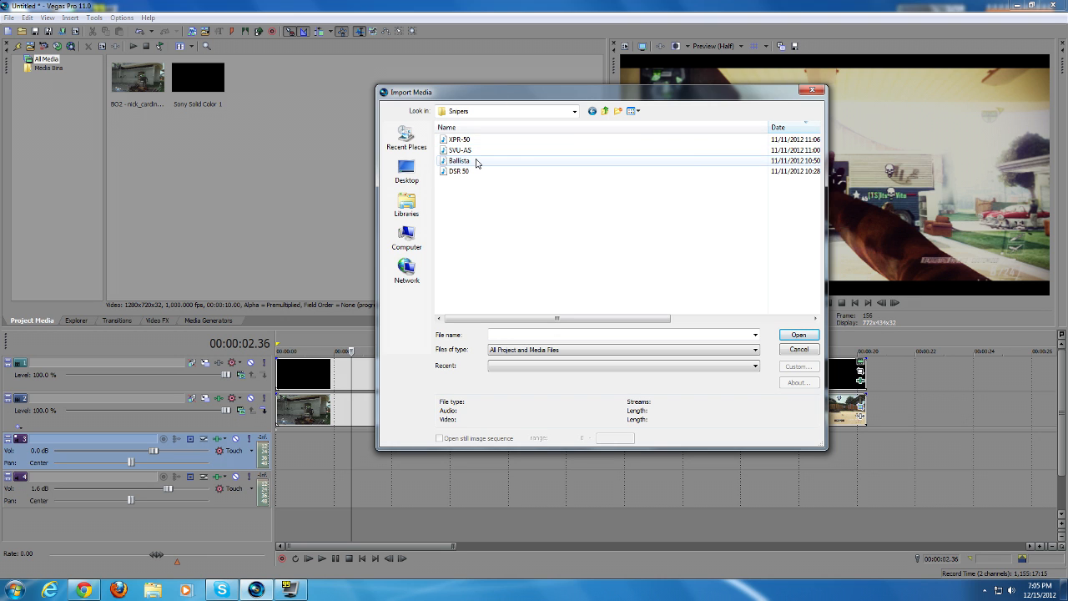
{"action": "double_click", "coordinate": [477, 161]}
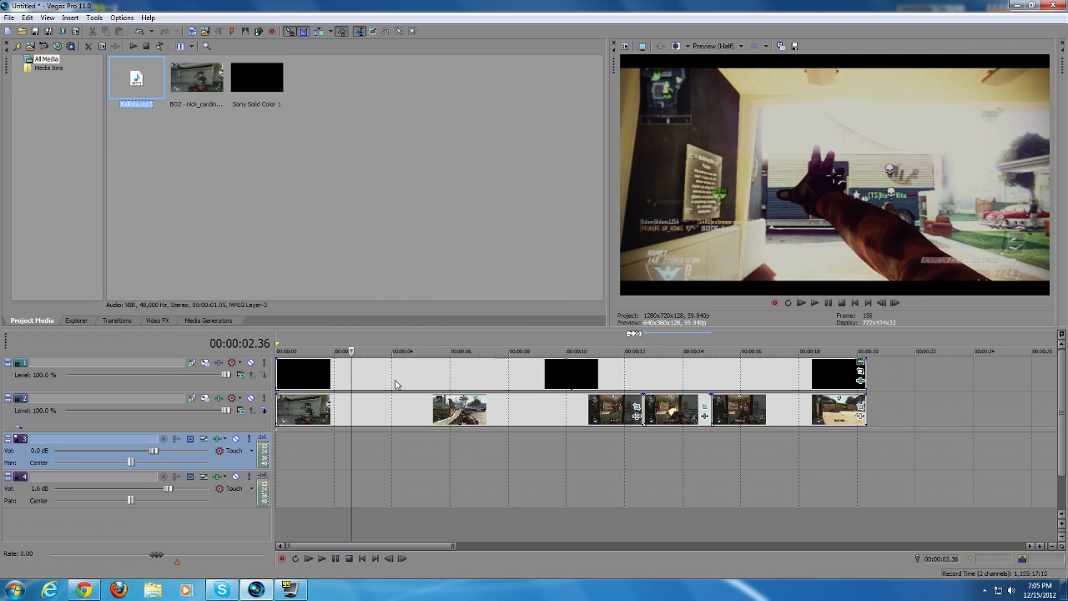
Place the playhead at 00:00:11.14, the frame just before the muzzle flash of the shot
{"action": "left_click", "coordinate": [524, 349]}
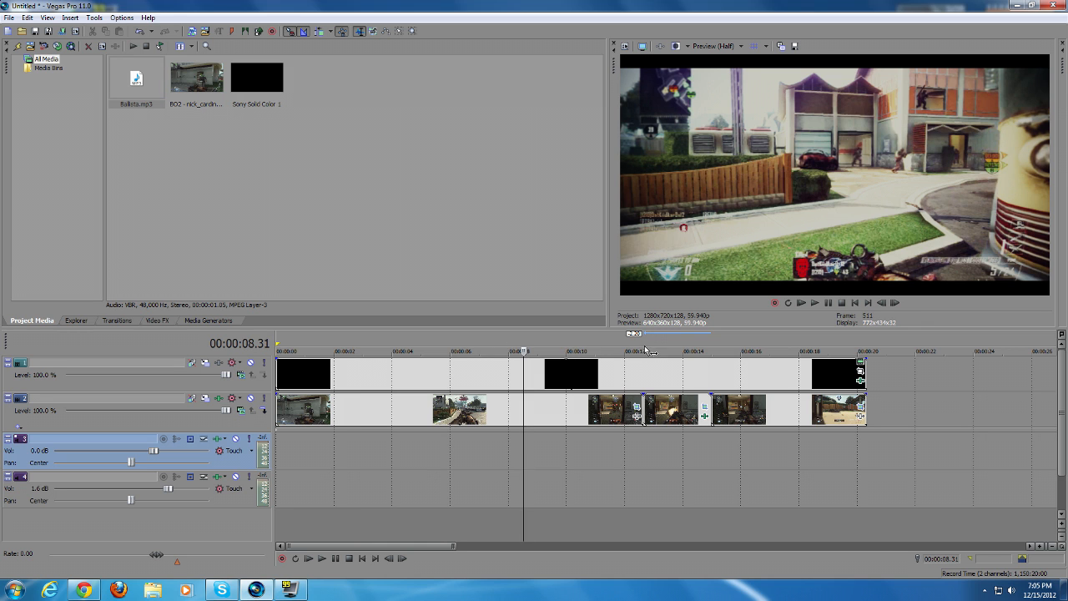
{"action": "left_click", "coordinate": [604, 348]}
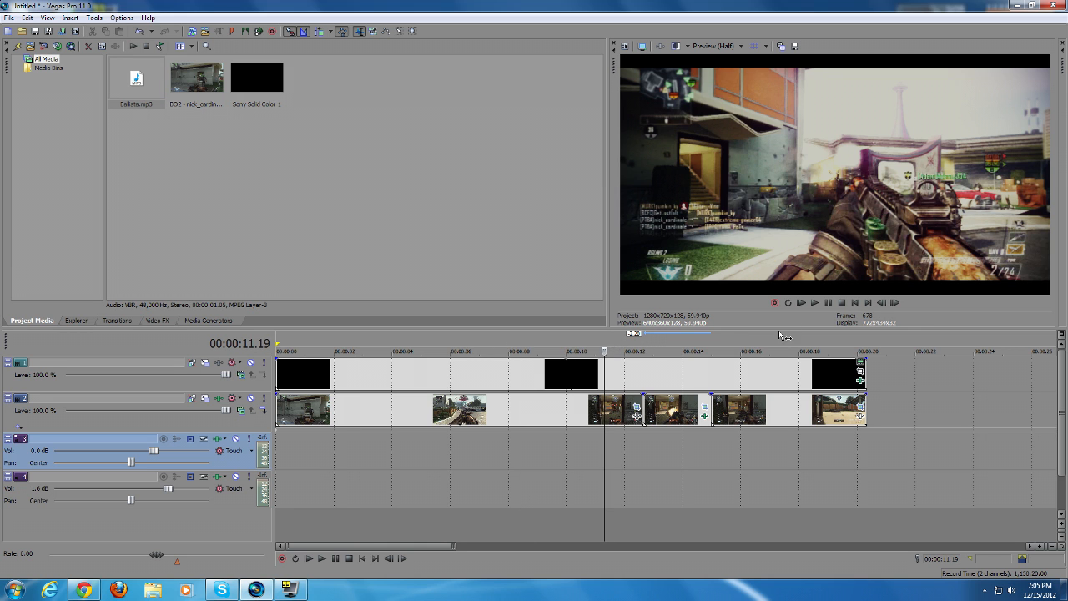
{"action": "double_click", "coordinate": [883, 304]}
{"action": "left_click", "coordinate": [884, 304]}
{"action": "left_click", "coordinate": [885, 303]}
{"action": "left_click", "coordinate": [884, 304]}
{"action": "left_click", "coordinate": [884, 304]}
{"action": "left_click", "coordinate": [884, 304]}
{"action": "left_click", "coordinate": [884, 304]}
{"action": "left_click", "coordinate": [885, 304]}
{"action": "left_click", "coordinate": [895, 303]}
{"action": "left_click", "coordinate": [896, 303]}
{"action": "left_click", "coordinate": [896, 303]}
{"action": "left_click", "coordinate": [896, 304]}
{"action": "left_click", "coordinate": [896, 304]}
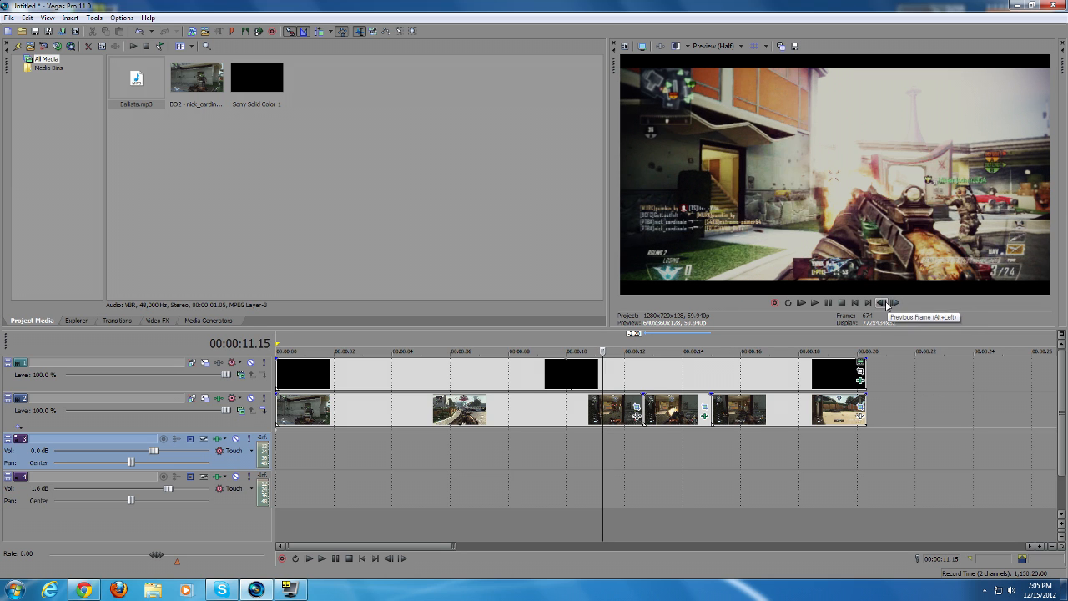
{"action": "left_click", "coordinate": [883, 304]}
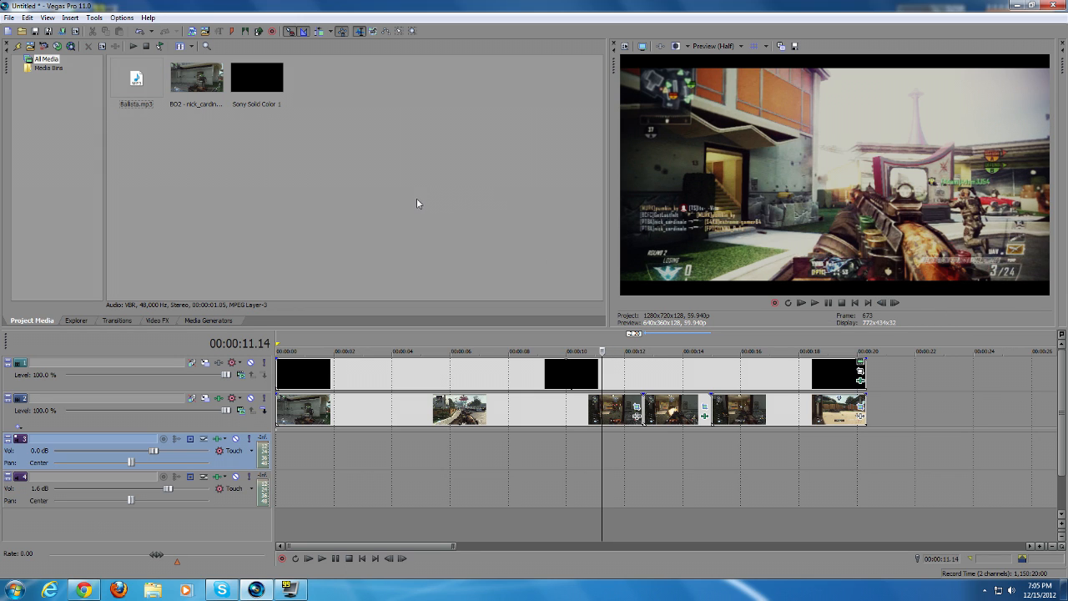
Add Ballista.mp3 to the empty 0.0 dB audio track and align its start with the playhead at 00:00:11.14
{"action": "left_click_drag", "start_coordinate": [141, 81], "coordinate": [602, 437]}
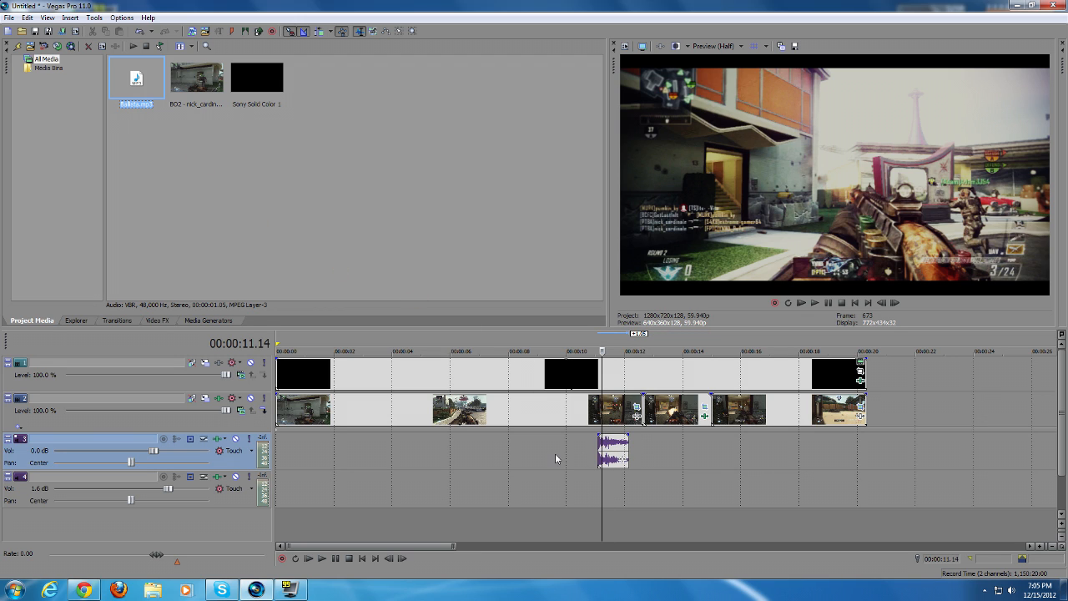
{"action": "left_click", "coordinate": [422, 231]}
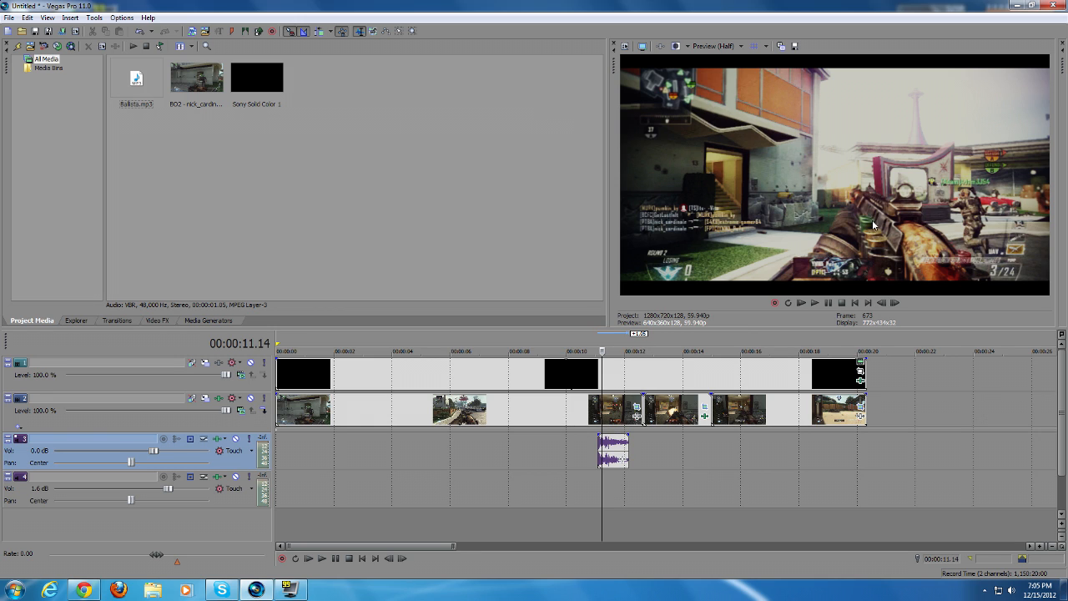
{"action": "left_click_drag", "start_coordinate": [298, 544], "coordinate": [351, 546]}
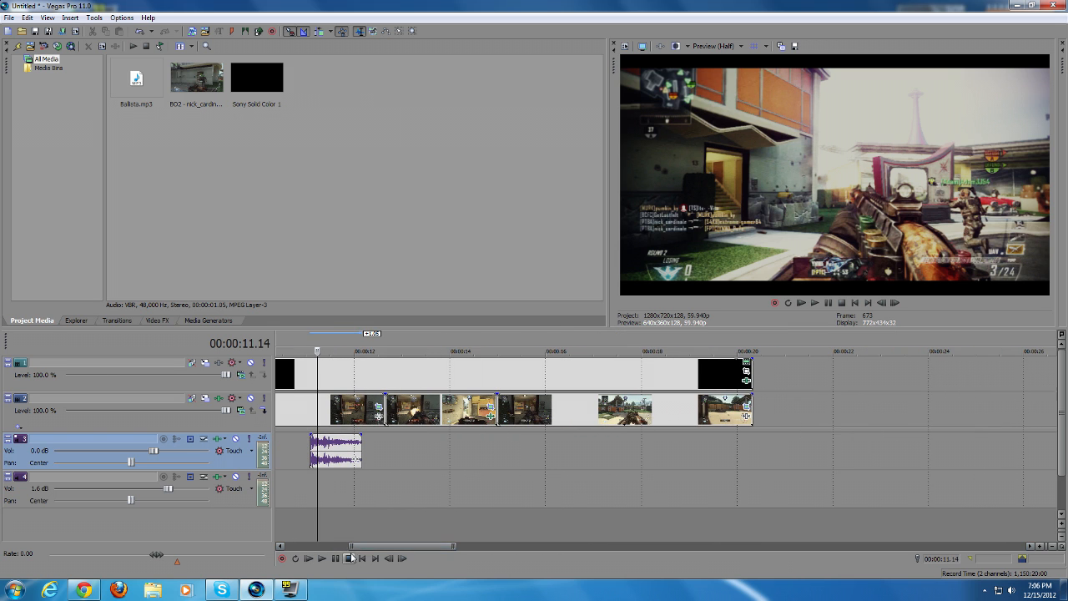
{"action": "left_click_drag", "start_coordinate": [455, 547], "coordinate": [382, 556]}
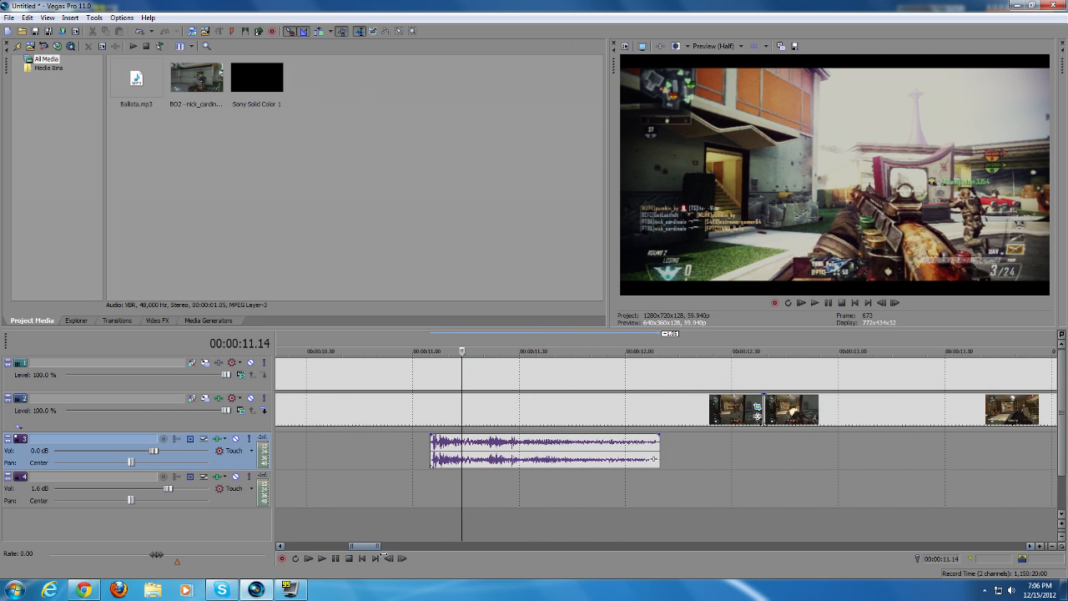
{"action": "left_click_drag", "start_coordinate": [500, 447], "coordinate": [531, 444]}
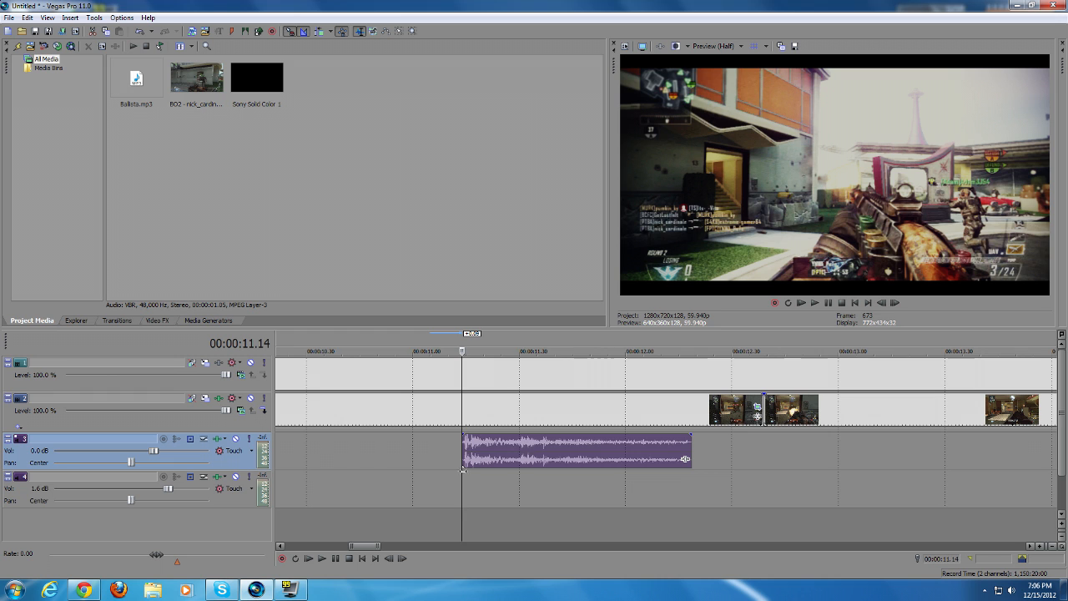
Shift the Ballista sound slightly earlier so its opening burst meets the muzzle flash frame at 00:00:11.15
{"action": "scroll", "coordinate": [473, 465], "scroll_direction": "up", "scroll_amount": 4}
{"action": "scroll", "coordinate": [707, 460], "scroll_direction": "up", "scroll_amount": 4}
{"action": "left_click_drag", "start_coordinate": [706, 460], "coordinate": [684, 455]}
{"action": "left_click", "coordinate": [895, 302]}
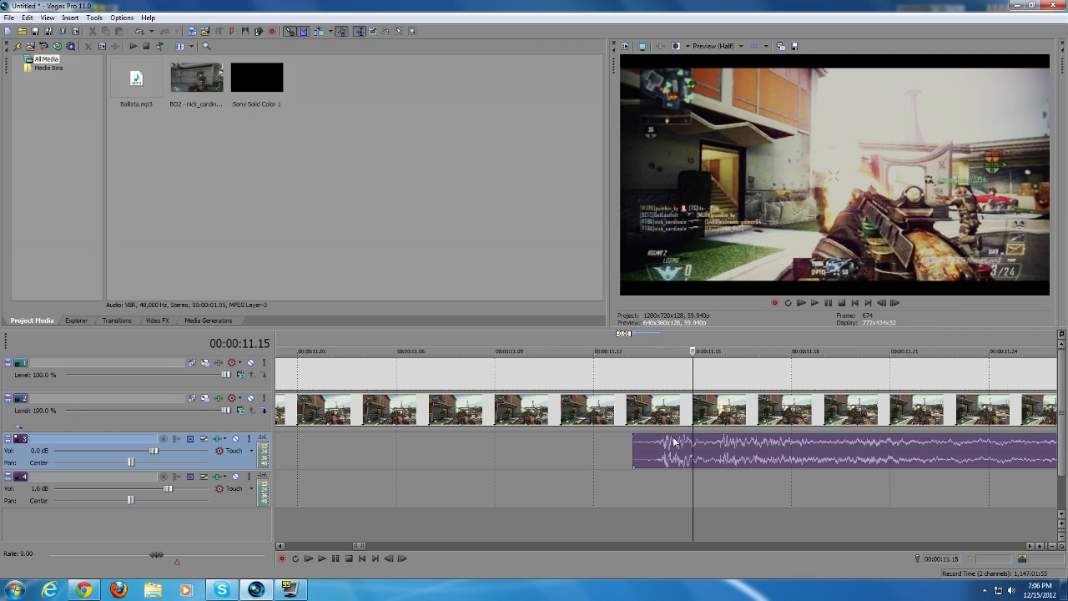
{"action": "scroll", "coordinate": [626, 449], "scroll_direction": "down", "scroll_amount": 5}
{"action": "scroll", "coordinate": [578, 452], "scroll_direction": "down", "scroll_amount": 2}
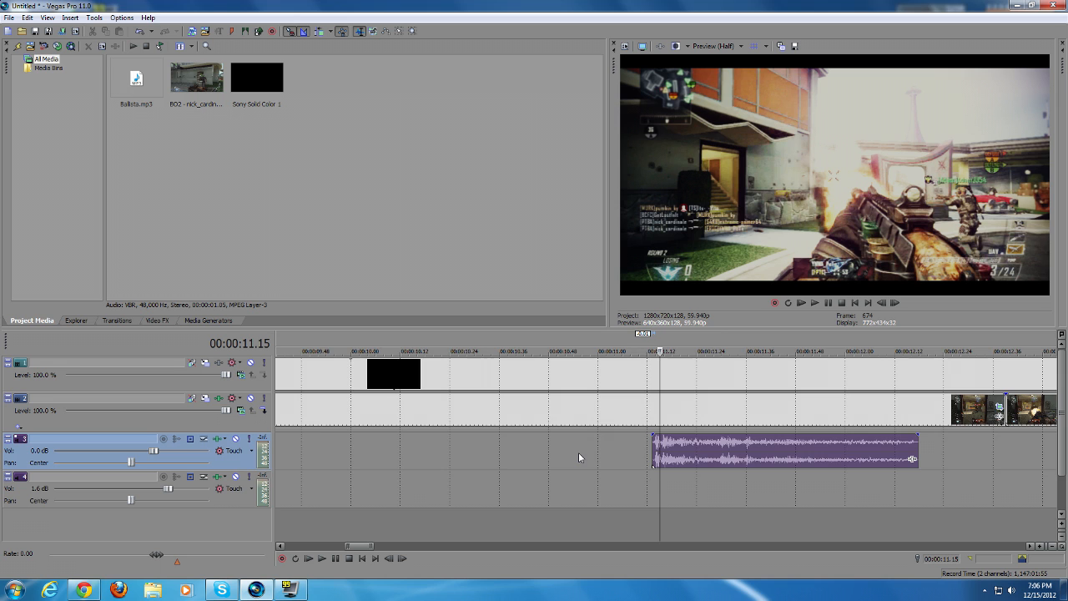
{"action": "scroll", "coordinate": [578, 457], "scroll_direction": "down", "scroll_amount": 2}
{"action": "scroll", "coordinate": [578, 456], "scroll_direction": "down", "scroll_amount": 4}
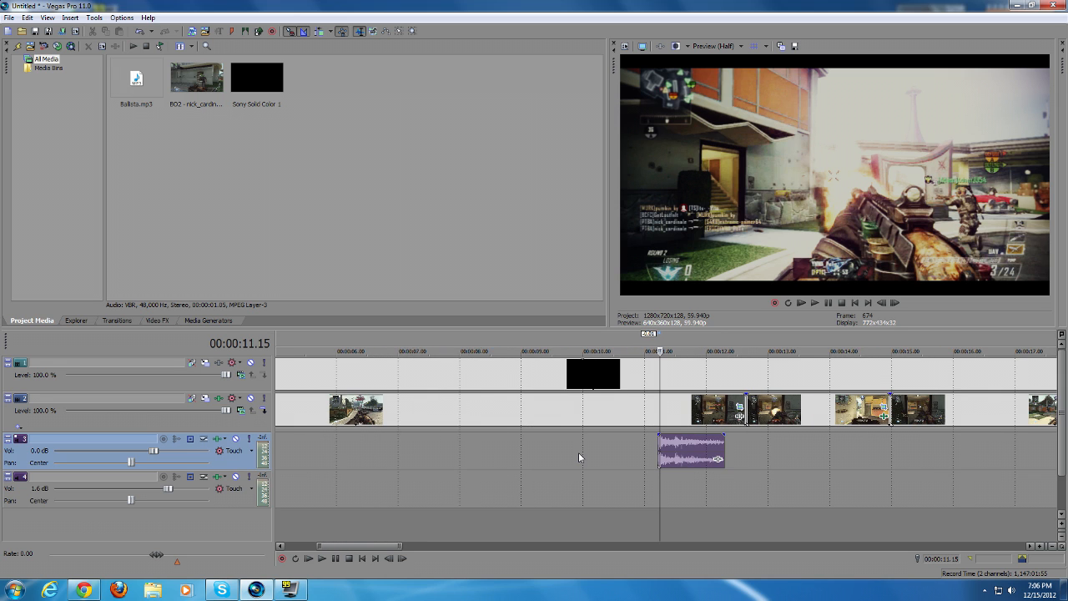
{"action": "scroll", "coordinate": [579, 457], "scroll_direction": "down", "scroll_amount": 2}
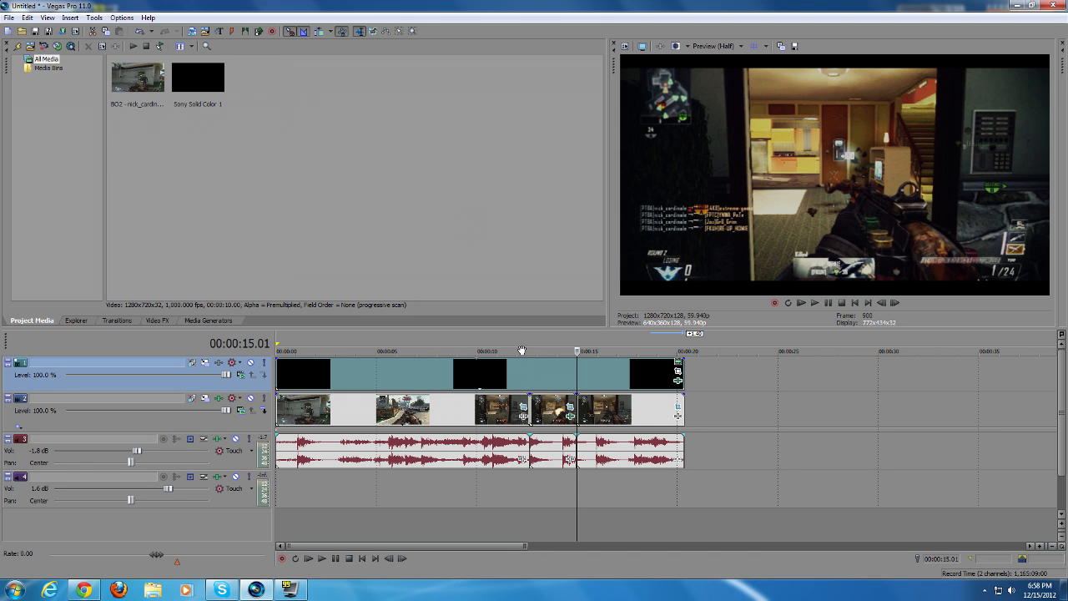
Play back the slow-motion kill section and the footage following it to review the edit
{"action": "left_click", "coordinate": [526, 348]}
{"action": "left_click", "coordinate": [815, 303]}
{"action": "left_click", "coordinate": [827, 303]}
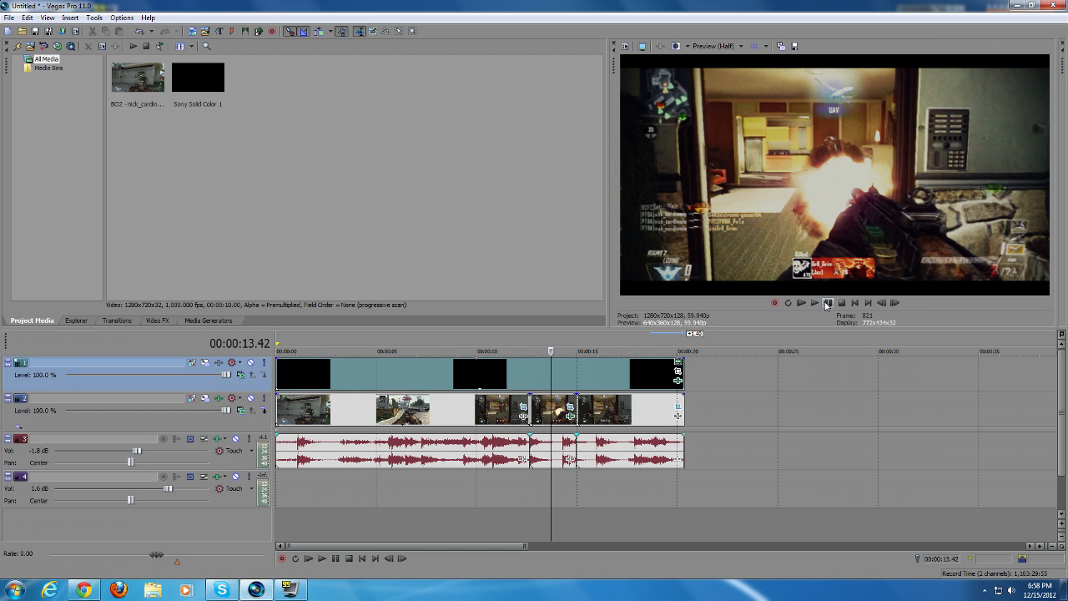
{"action": "left_click", "coordinate": [827, 303]}
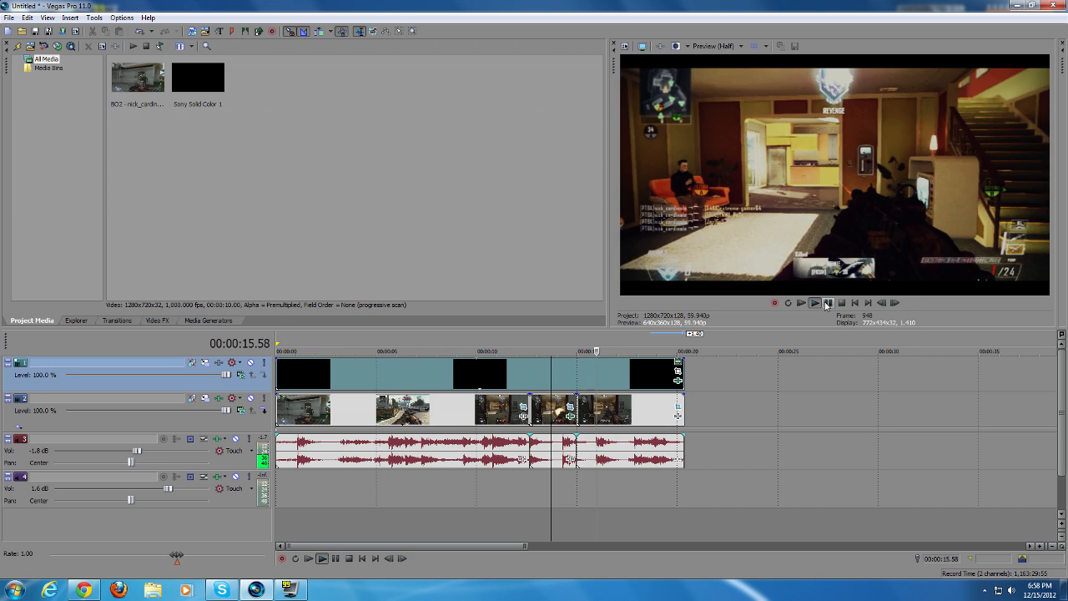
{"action": "left_click", "coordinate": [827, 303]}
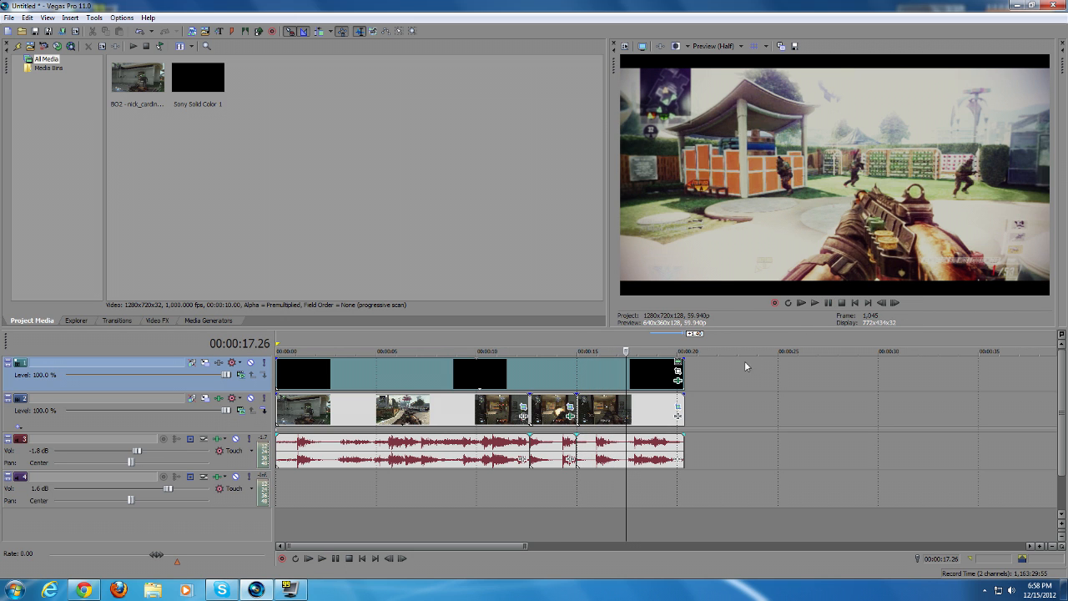
Select the first gameplay clip on the video track
{"action": "left_click", "coordinate": [688, 408]}
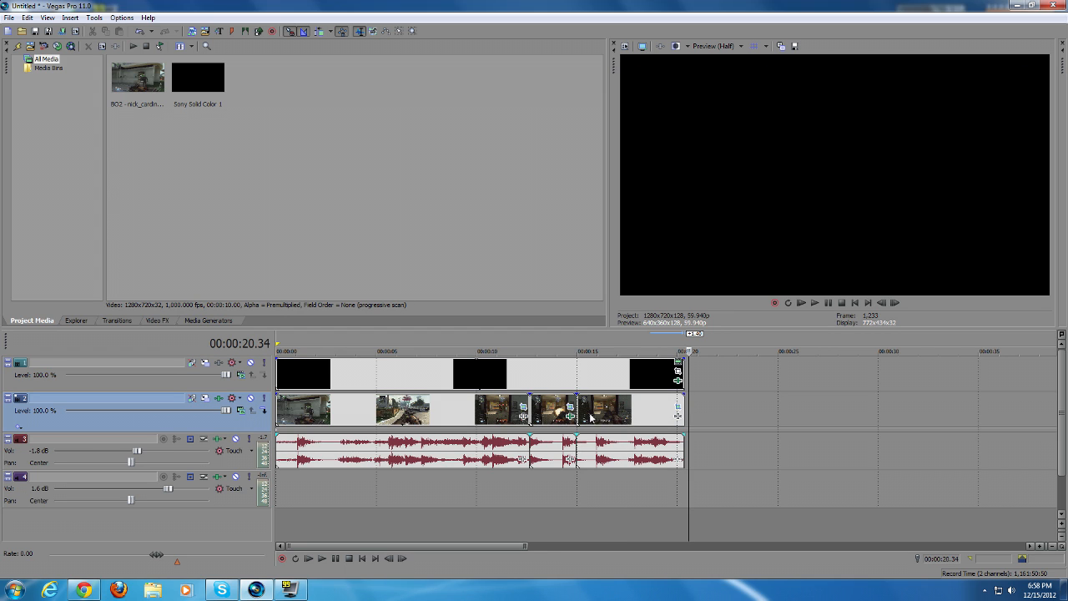
{"action": "left_click", "coordinate": [492, 417]}
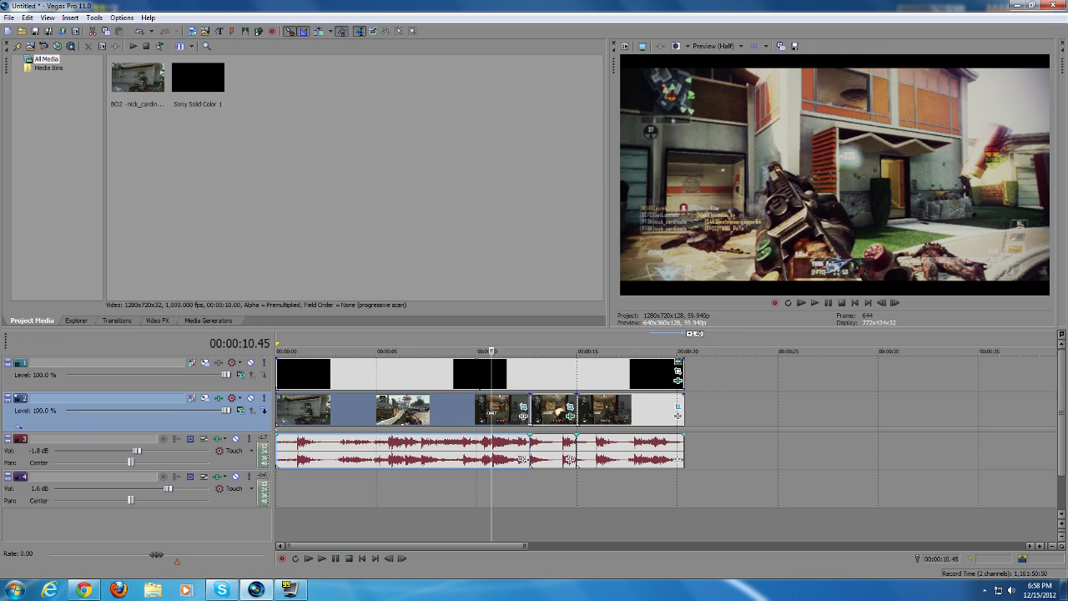